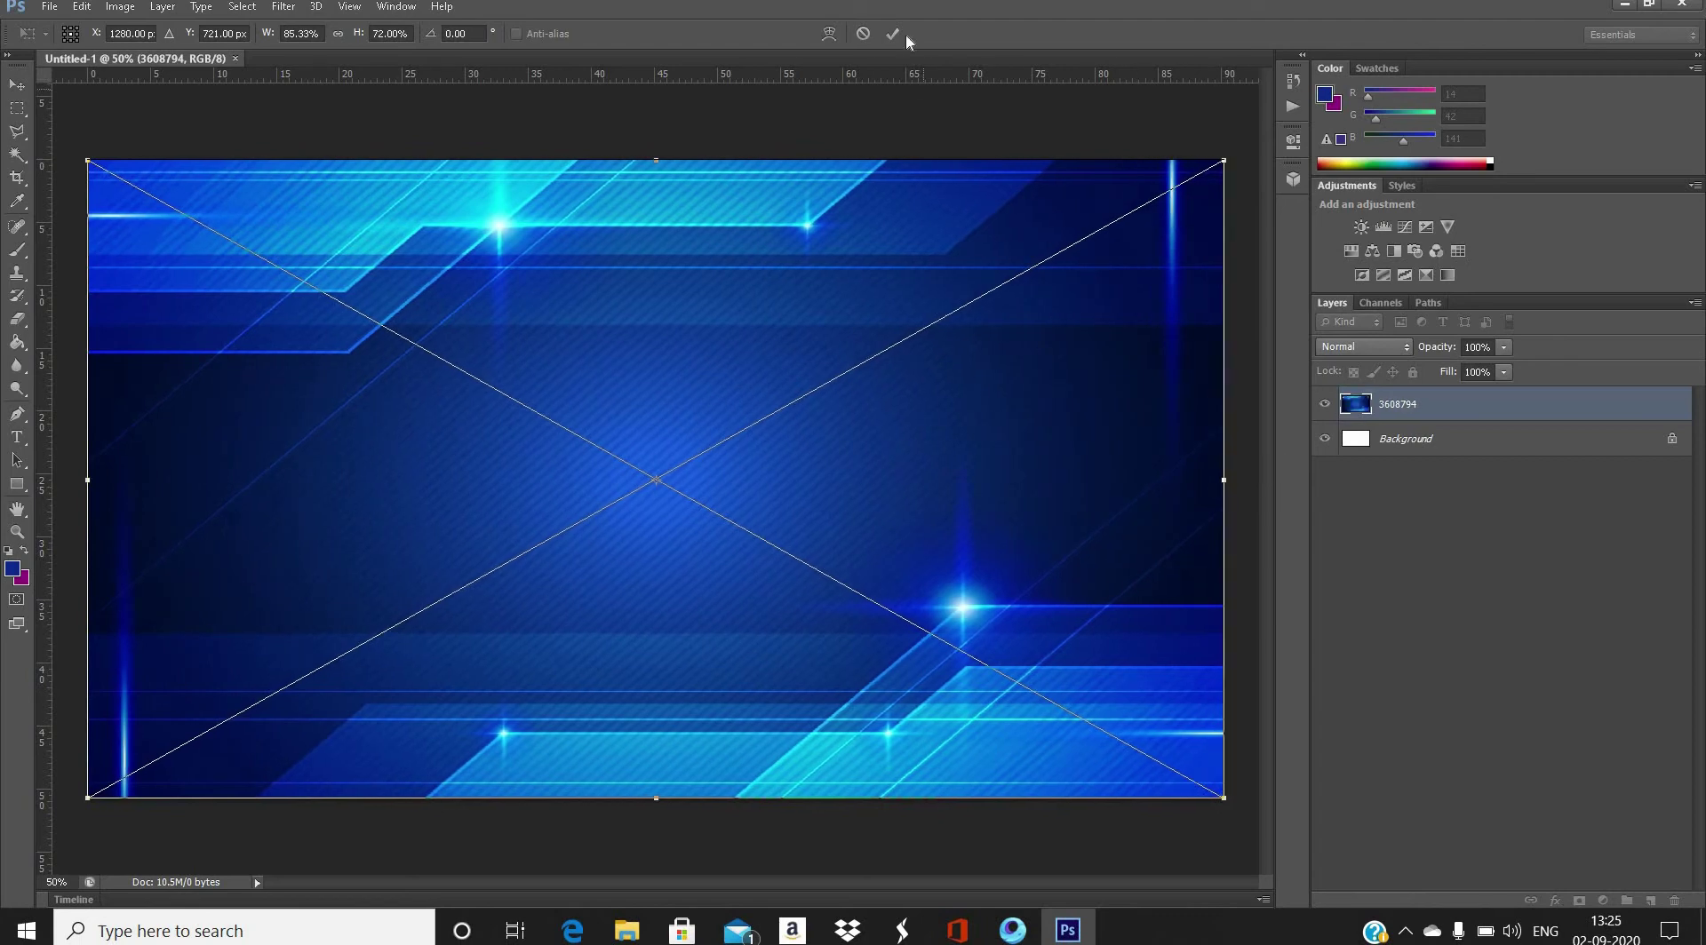
- Confirm the 3608794 background's placement and place the grey channel-art template screenshot from the banners folder in Downloads
left_click(892, 33)
left_click(50, 6)
left_click(97, 365)
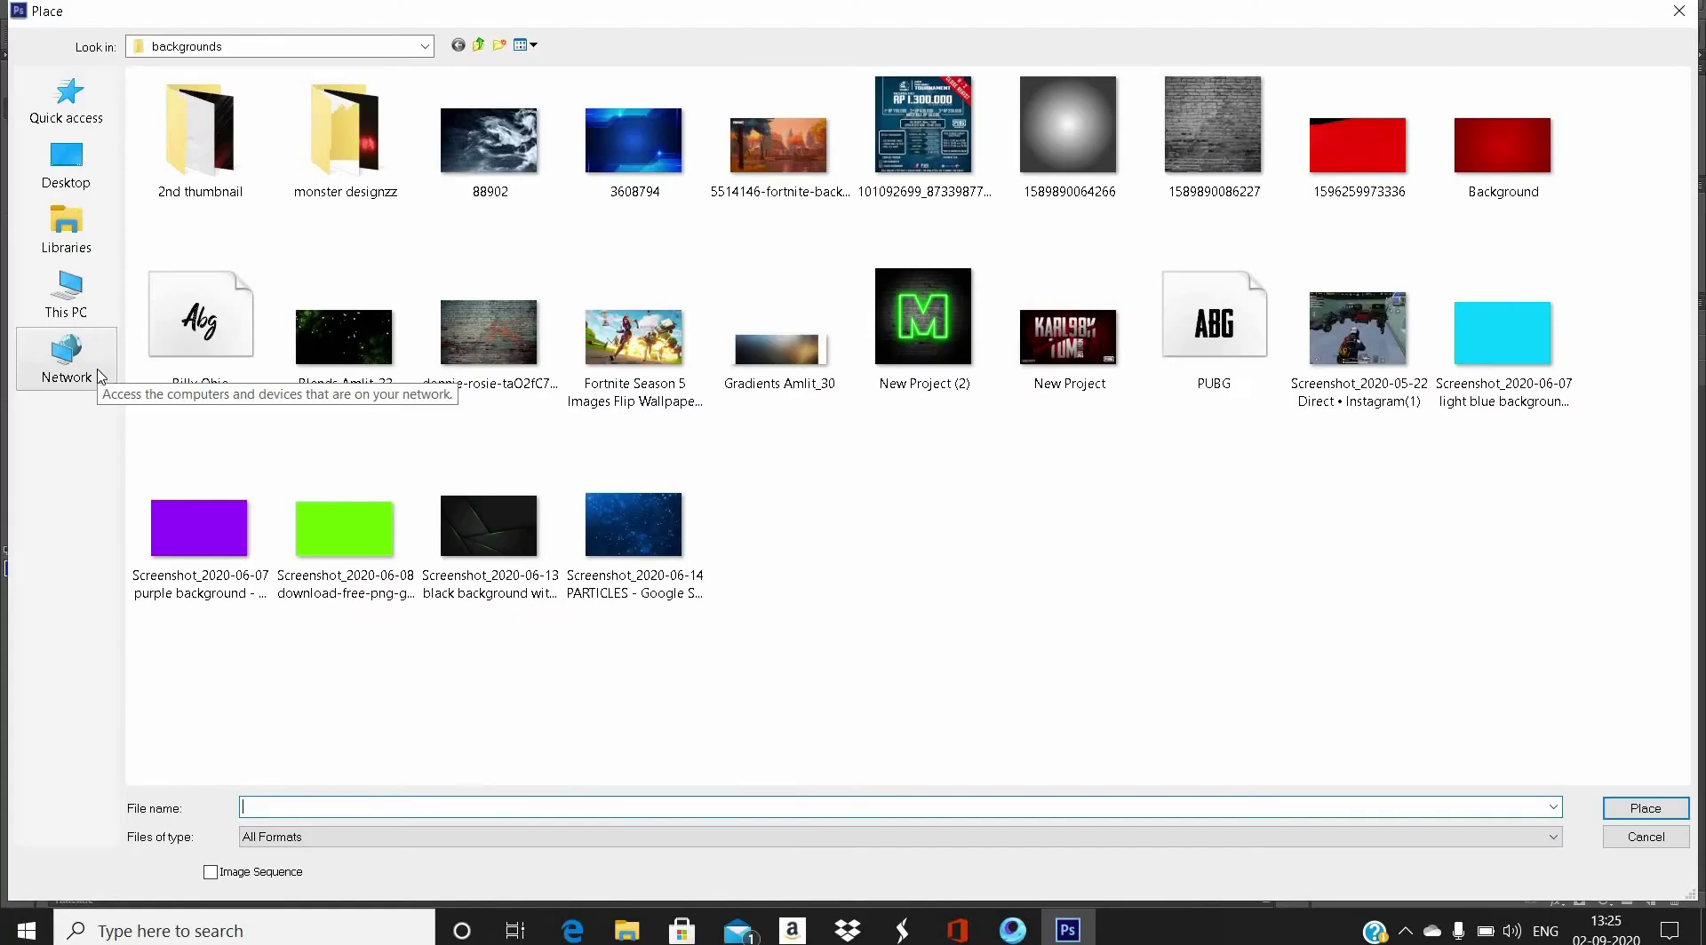
left_click(424, 46)
left_click(182, 183)
scroll(858, 306, "down", 3)
scroll(858, 306, "up", 3)
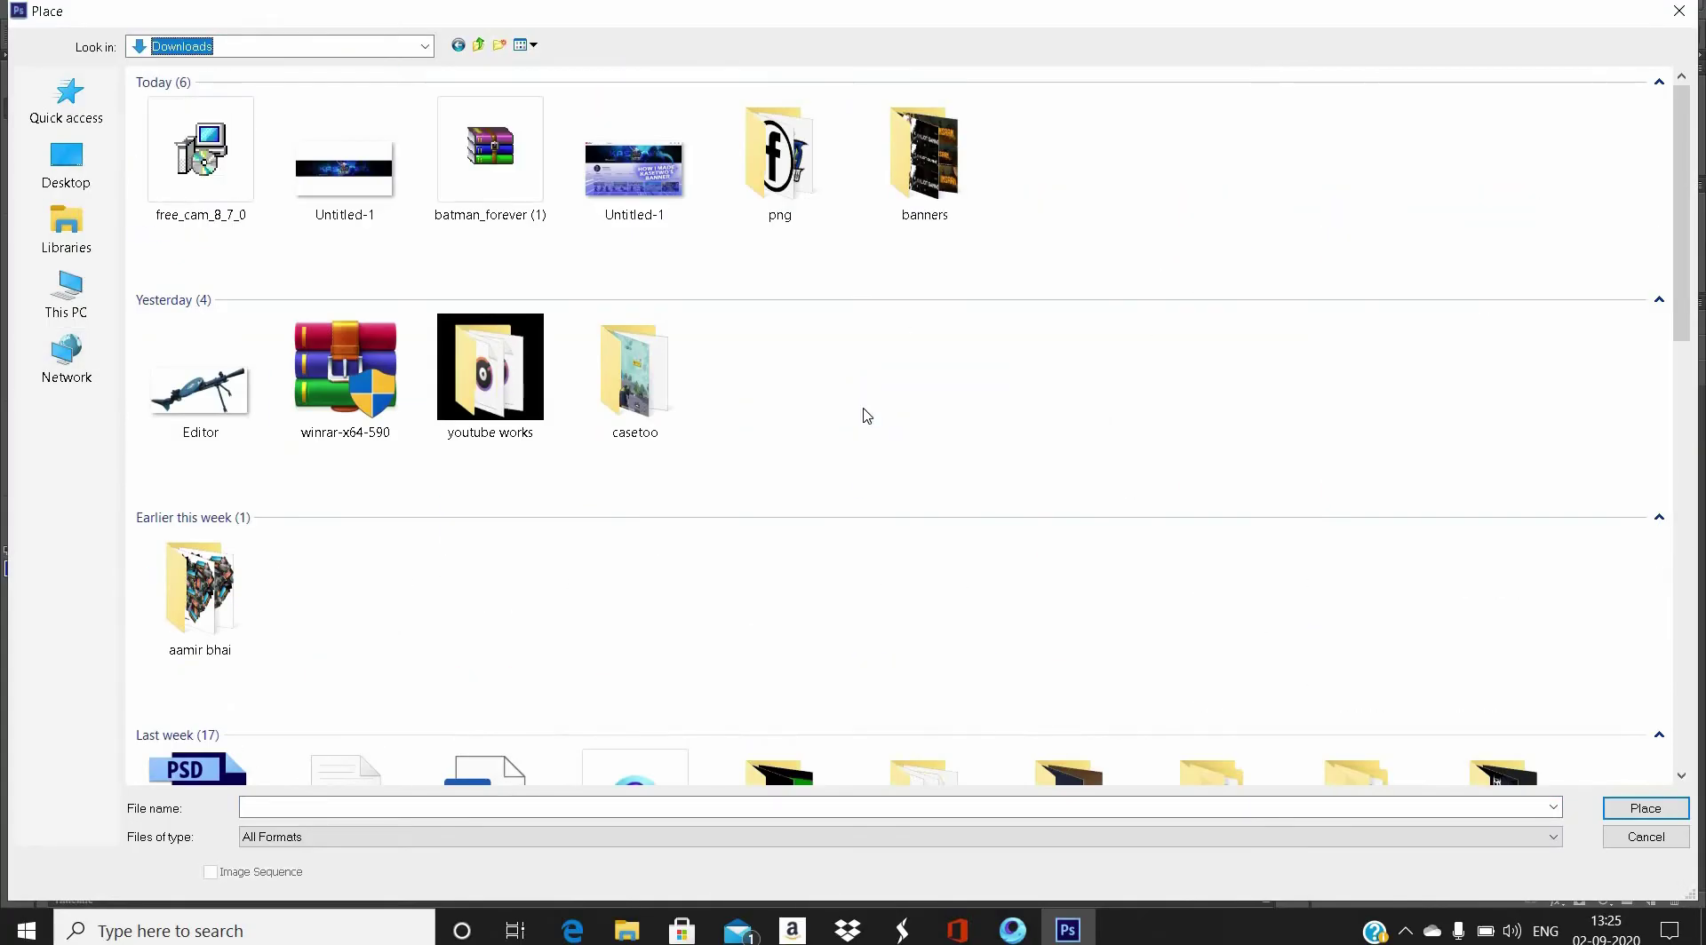
double_click(921, 156)
double_click(925, 382)
- Stretch the placed channel-art template to cover the whole canvas and commit the transformation
left_click_drag(399, 335, 87, 160)
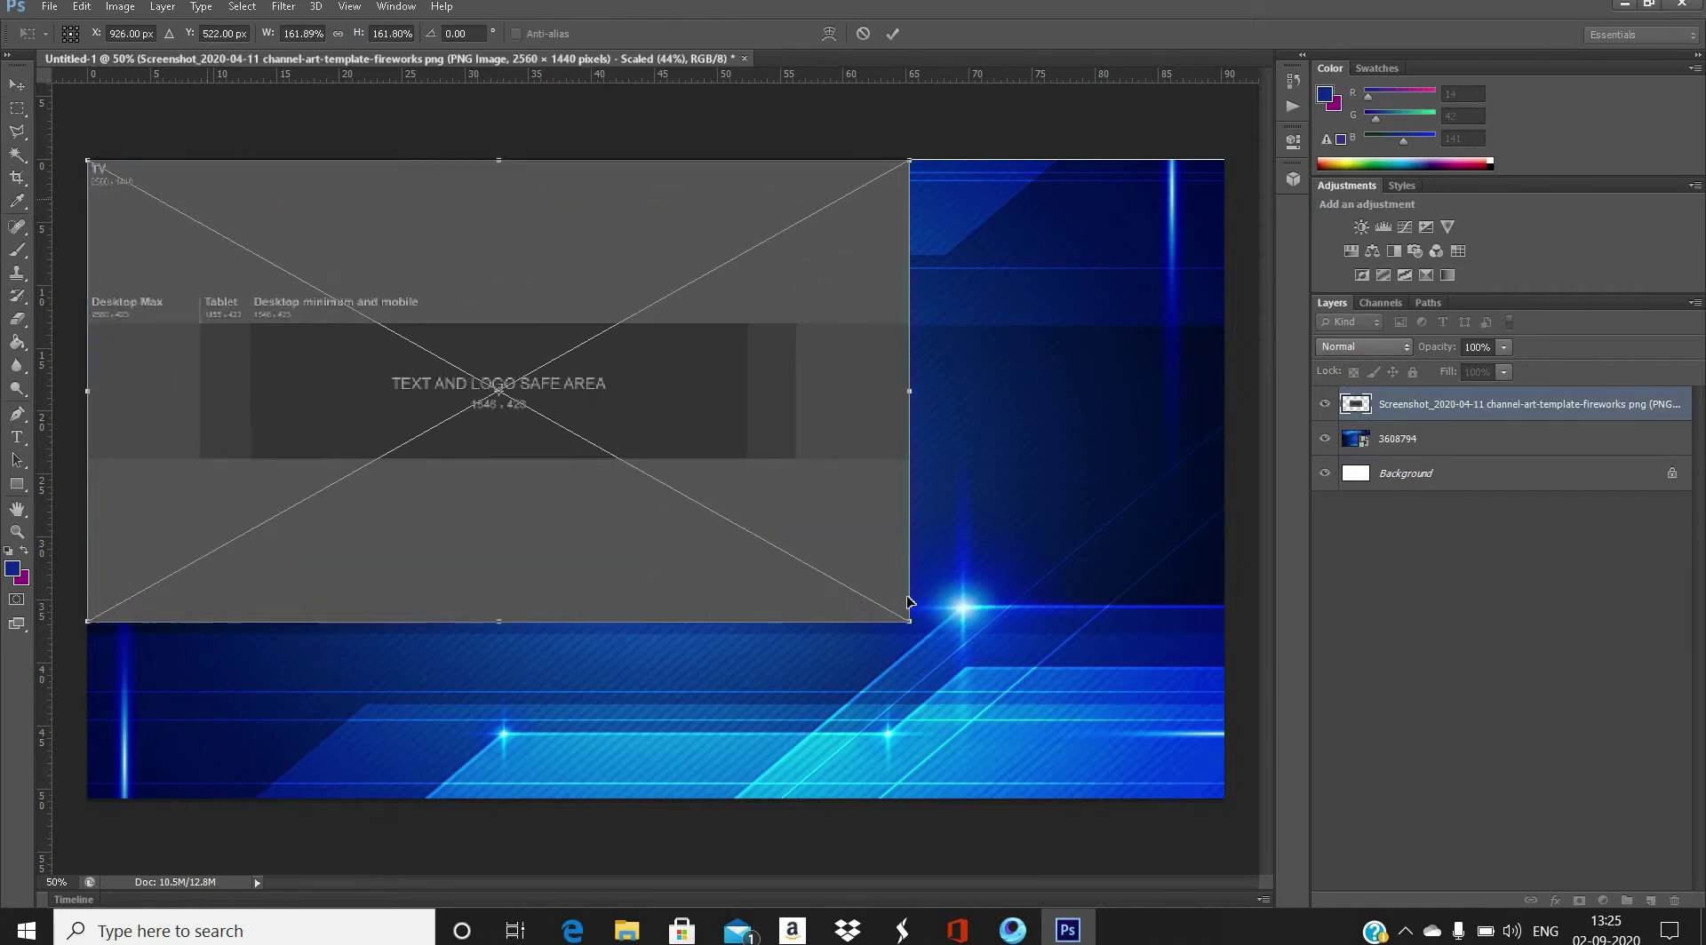
left_click_drag(909, 621, 1224, 798)
key("Return")
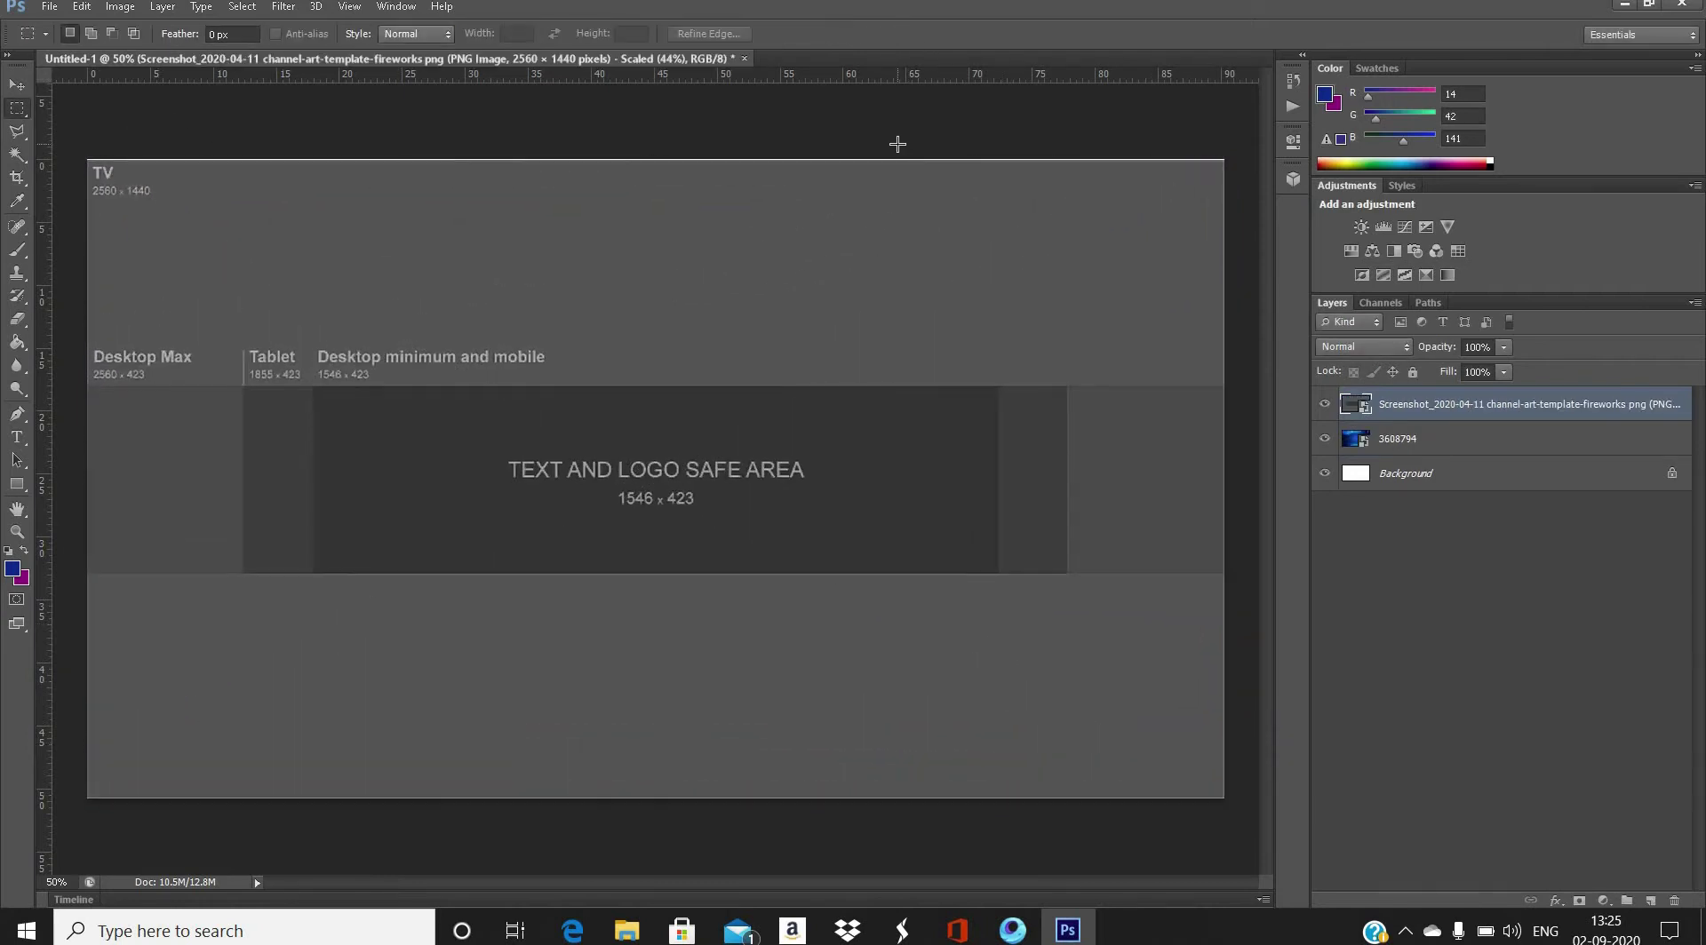
- Lower the template layer's opacity to 74% and place guides along all four edges of the text and logo safe area
left_click_drag(1463, 367, 1482, 364)
left_click_drag(295, 339, 314, 339)
left_click_drag(446, 75, 454, 387)
left_click_drag(44, 480, 999, 488)
key("v")
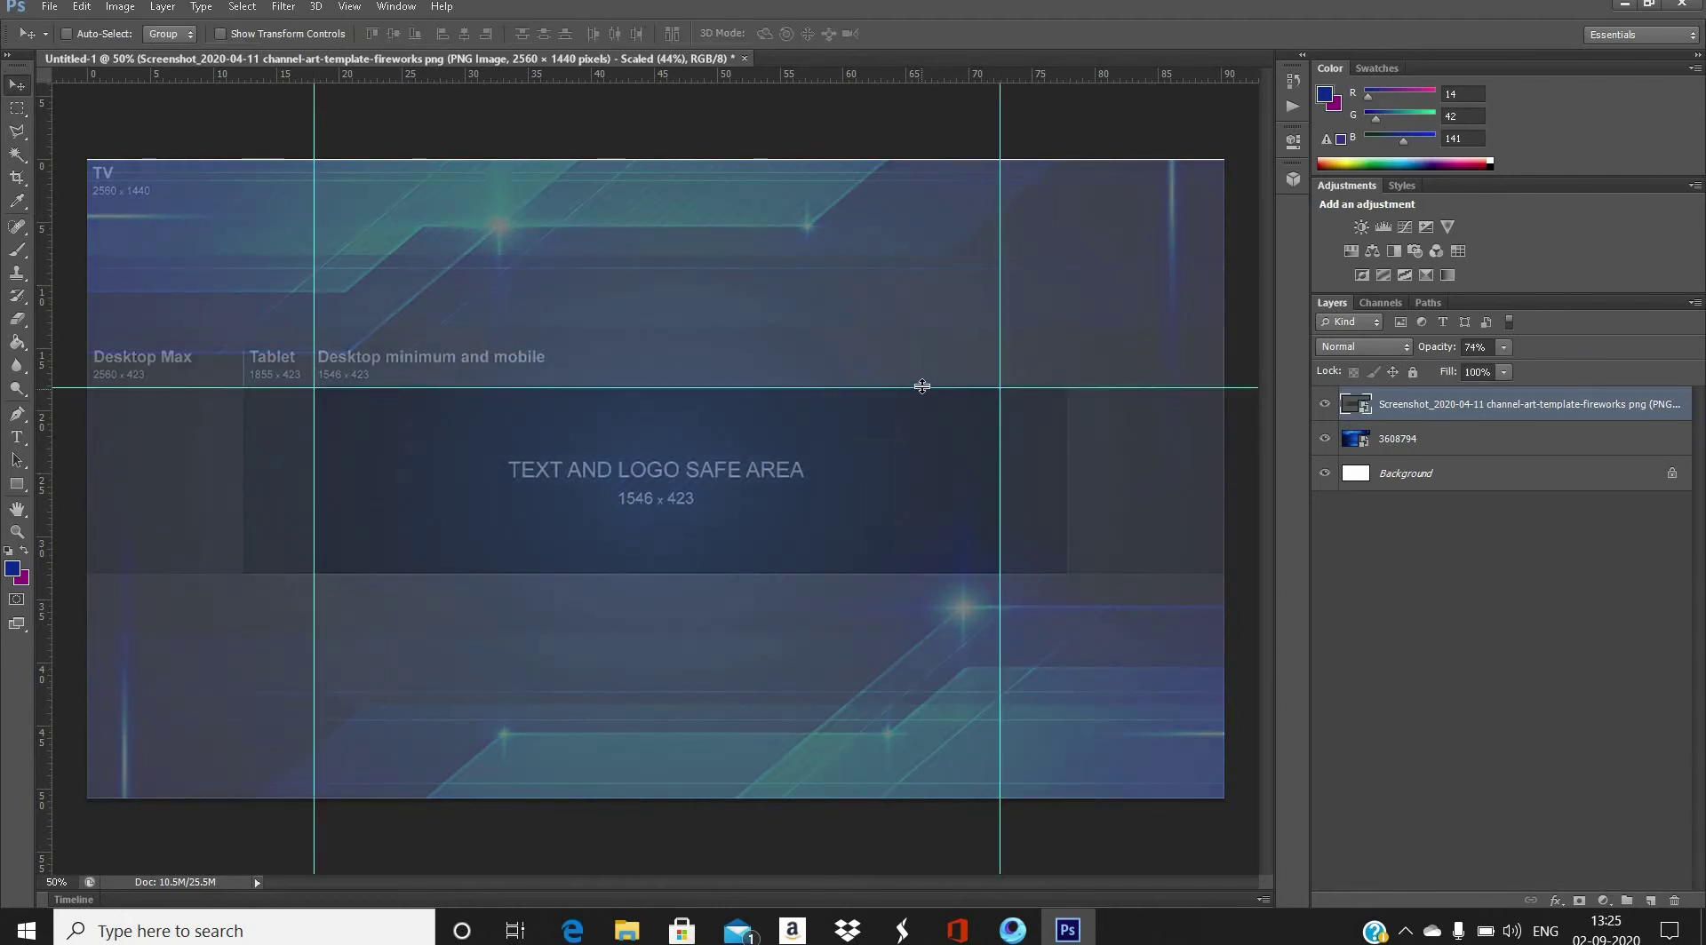
left_click_drag(921, 388, 924, 385)
left_click_drag(607, 556, 608, 576)
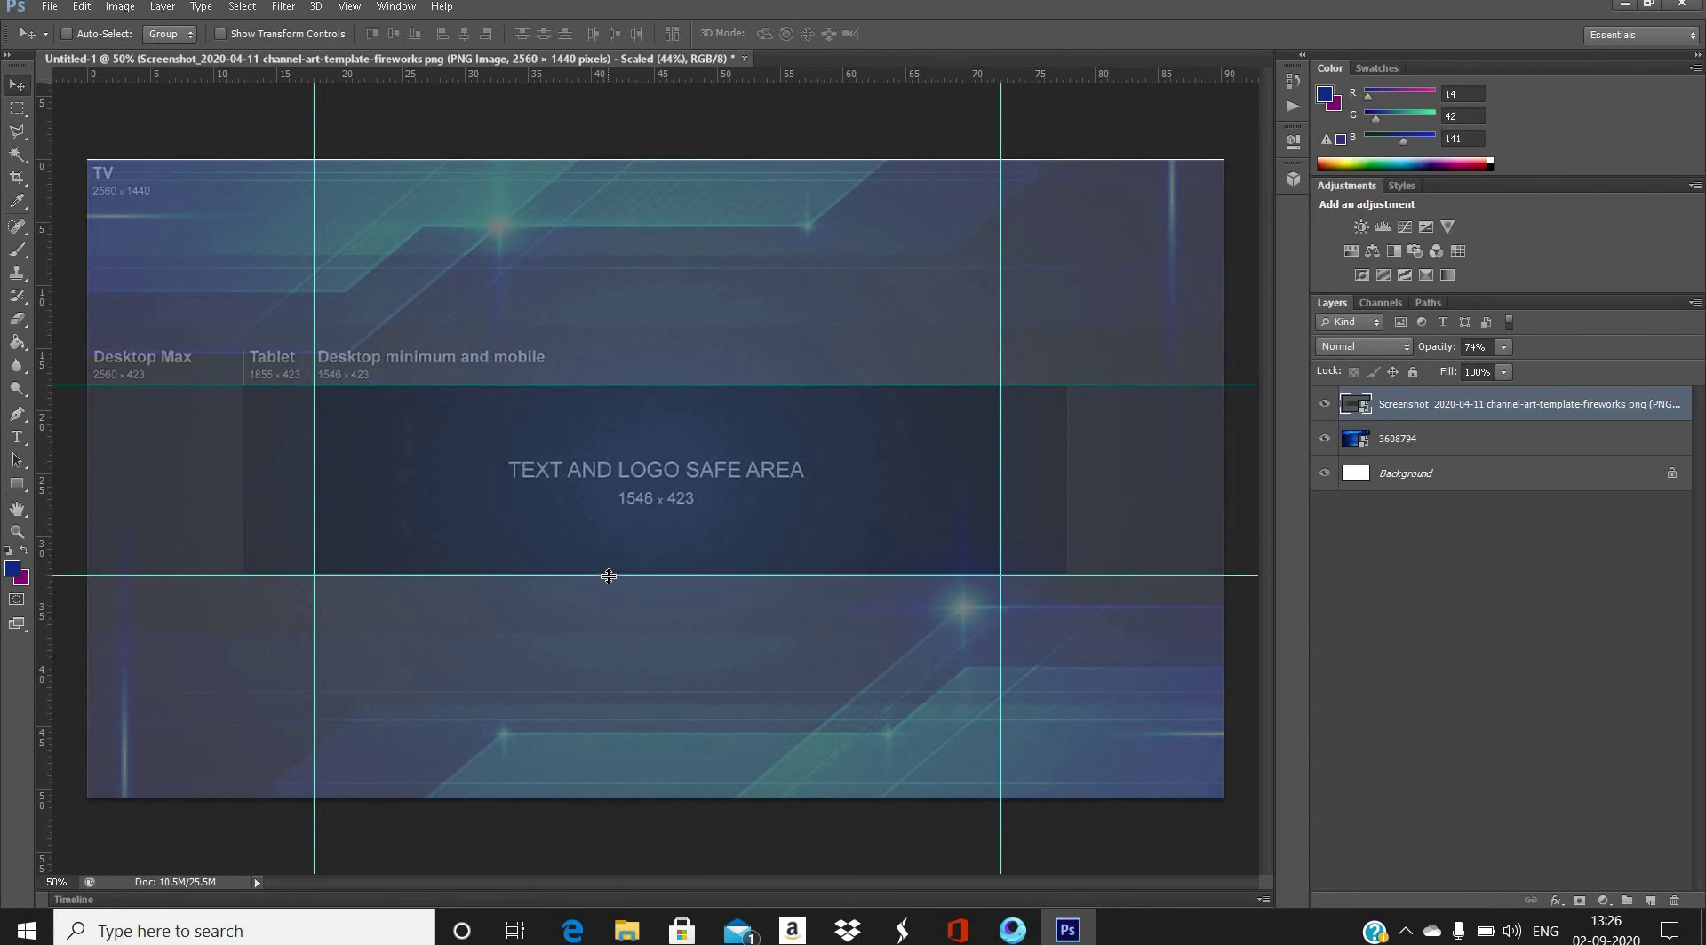
- Rasterize the 3608794 layer and delete its areas above and below the two horizontal guides
left_click(17, 113)
mouse_move(87, 160)
left_mouse_down()
mouse_move(959, 384)
mouse_move(1230, 385)
left_mouse_up()
left_click(1466, 439)
right_click(1498, 439)
left_click(1373, 367)
key("Delete")
left_click_drag(1116, 294, 1116, 712)
key("Delete")
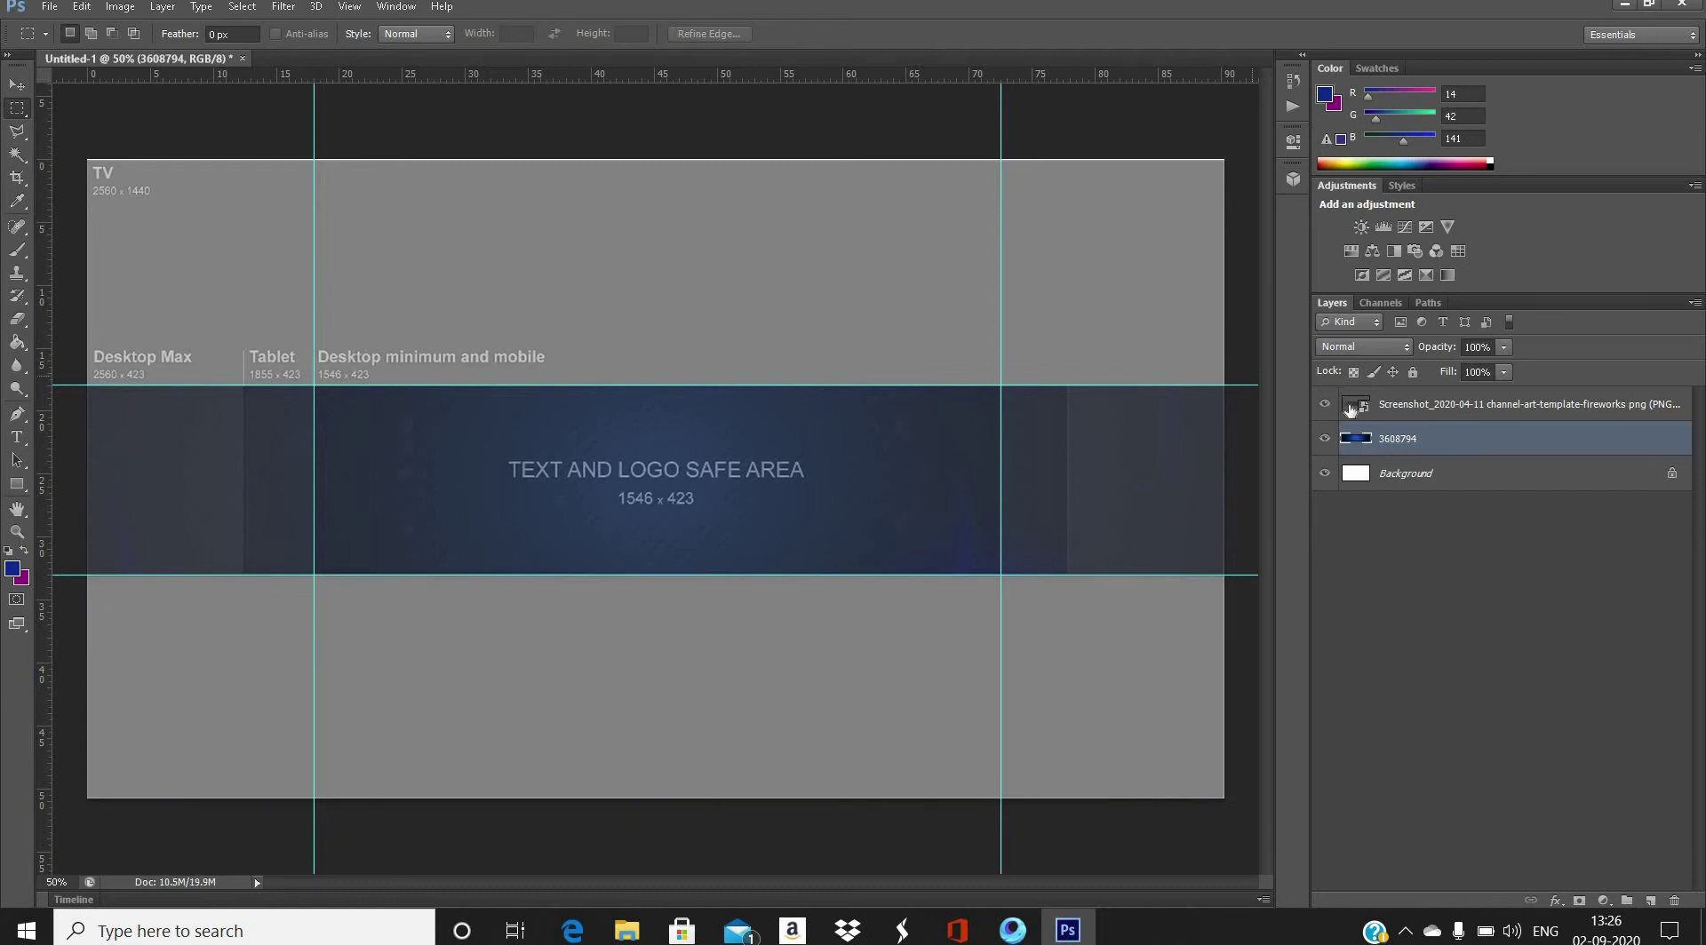
- Restore the template layer's opacity to 100% and move it beneath the 3608794 layer
left_click(1440, 404)
left_click_drag(1466, 410, 1466, 458)
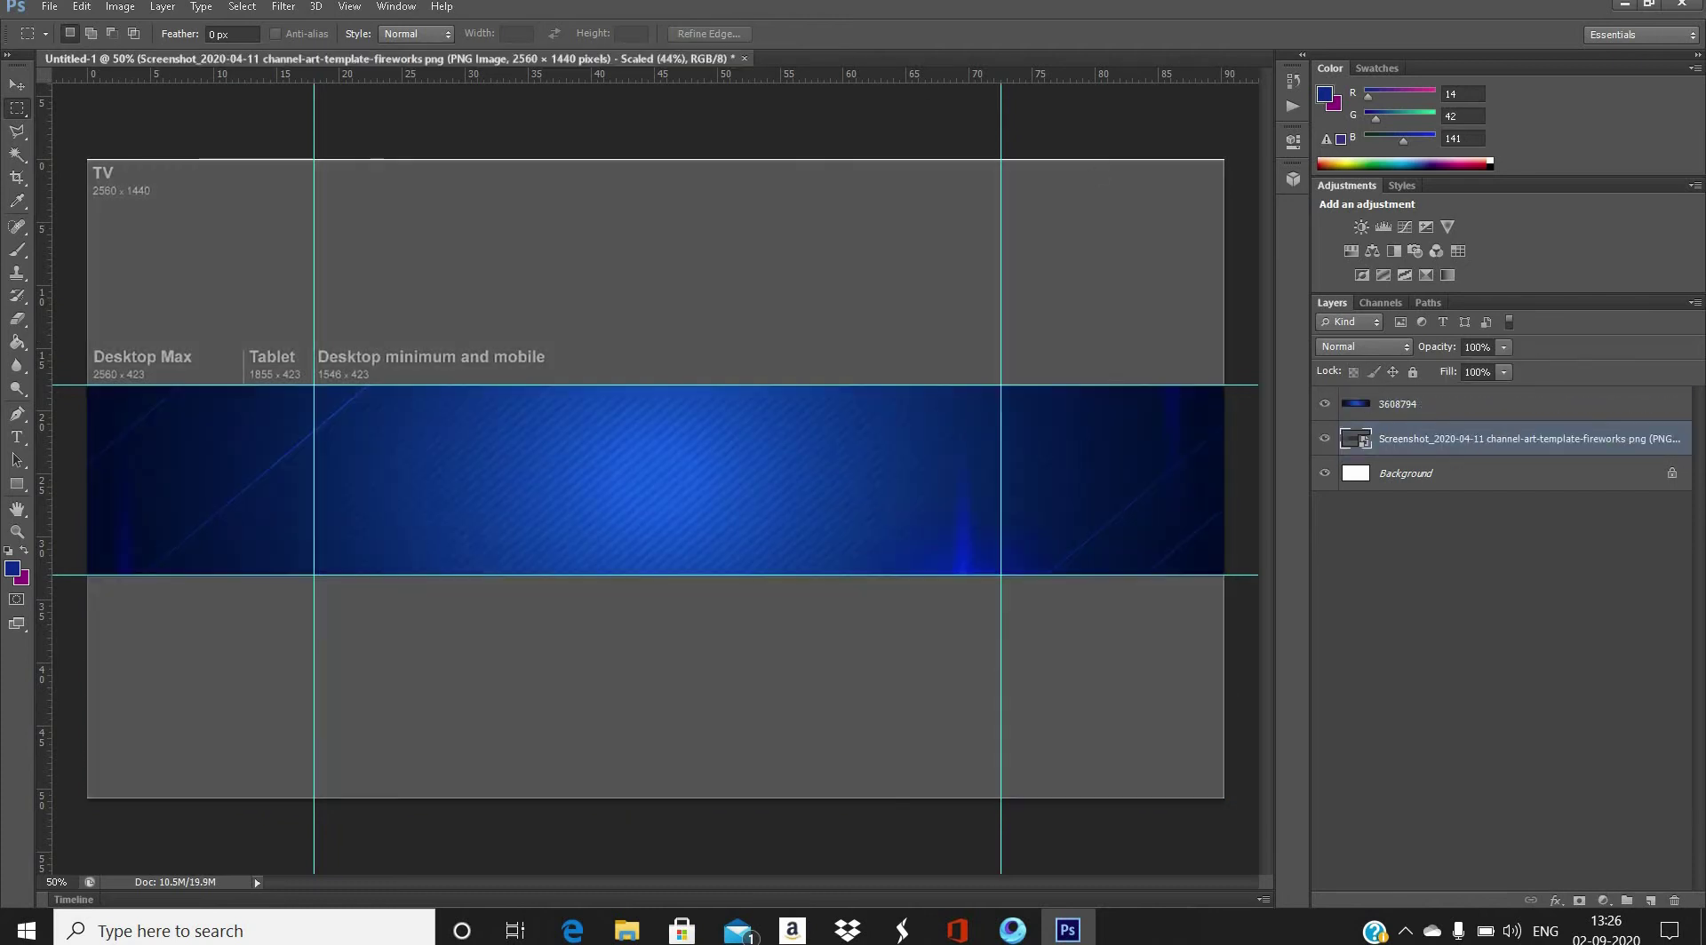
- Place pubg-storm-4k-ba from the pubg backgrounds folder above the 3608794 layer, shifted down so the soldier's head falls between the horizontal guides
left_click(1439, 404)
key("v")
left_click(49, 6)
left_click(76, 370)
left_click(425, 46)
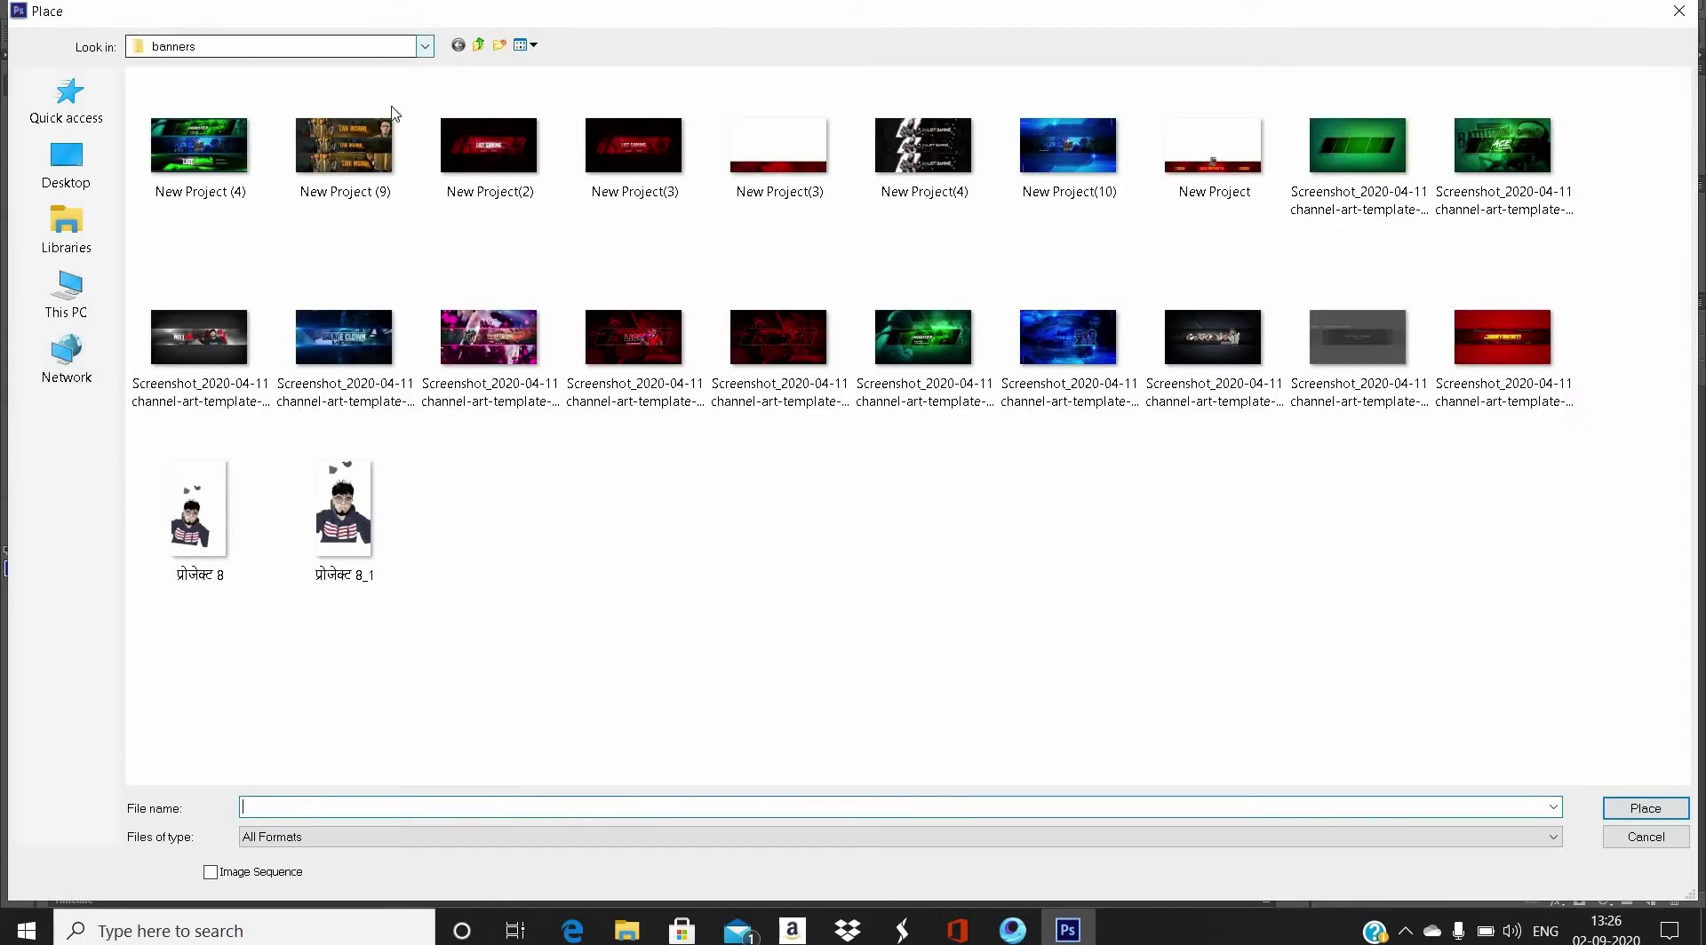
left_click(182, 187)
scroll(889, 533, "down", 3)
double_click(1101, 543)
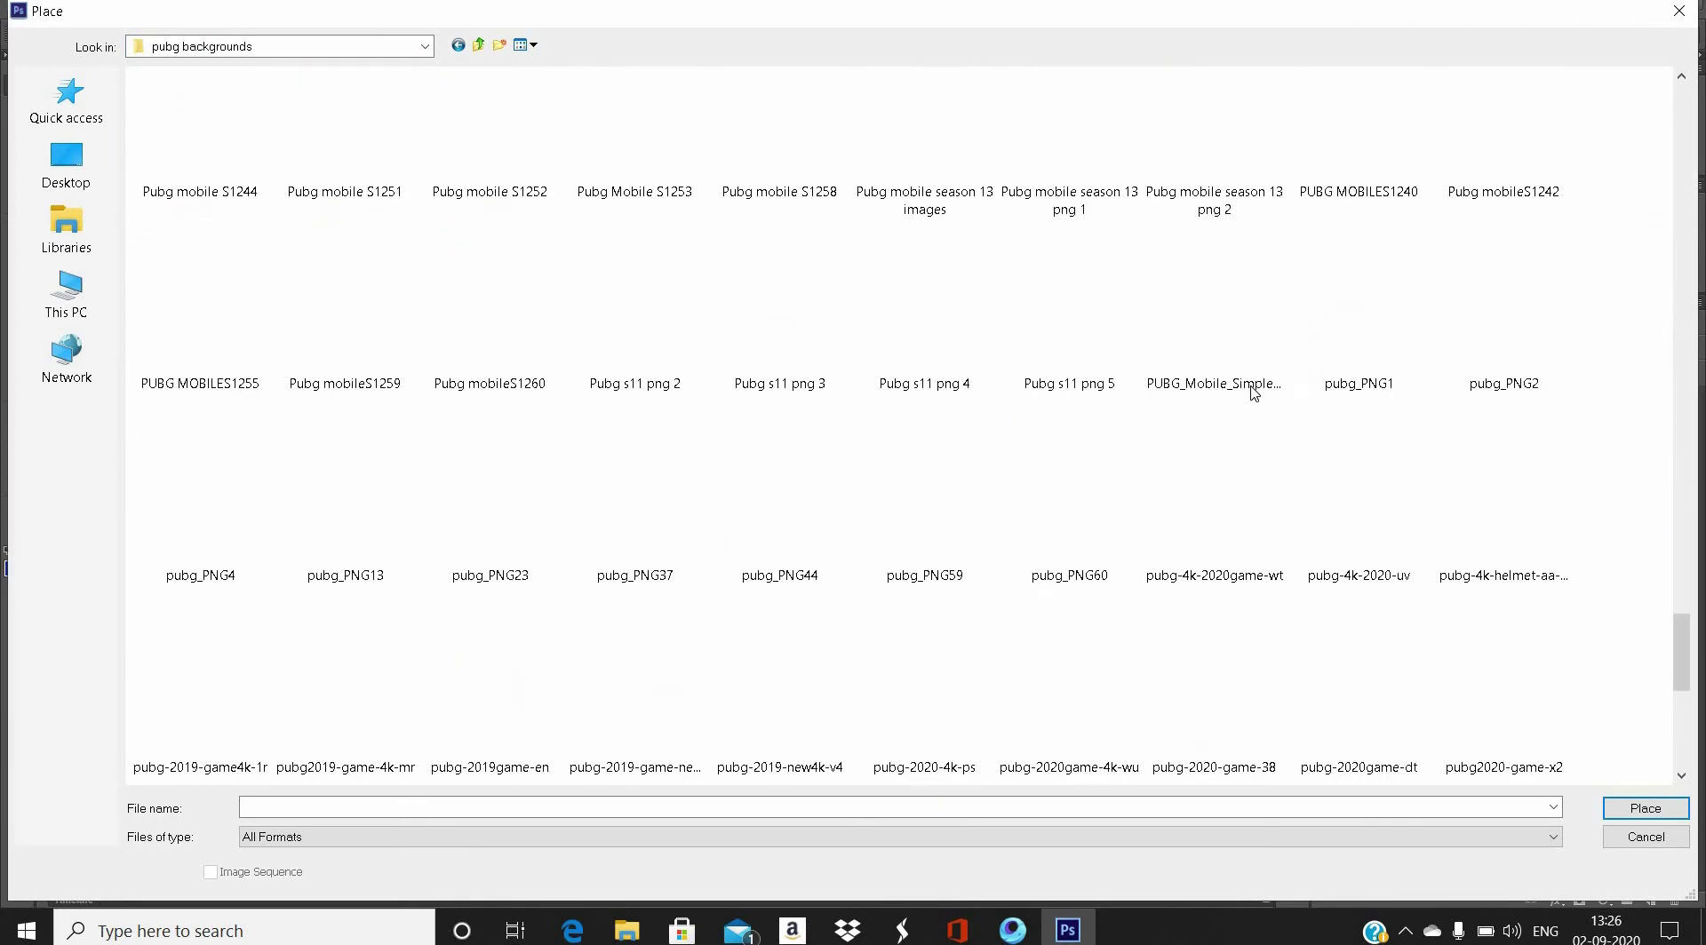
scroll(889, 444, "down", 10)
double_click(1495, 315)
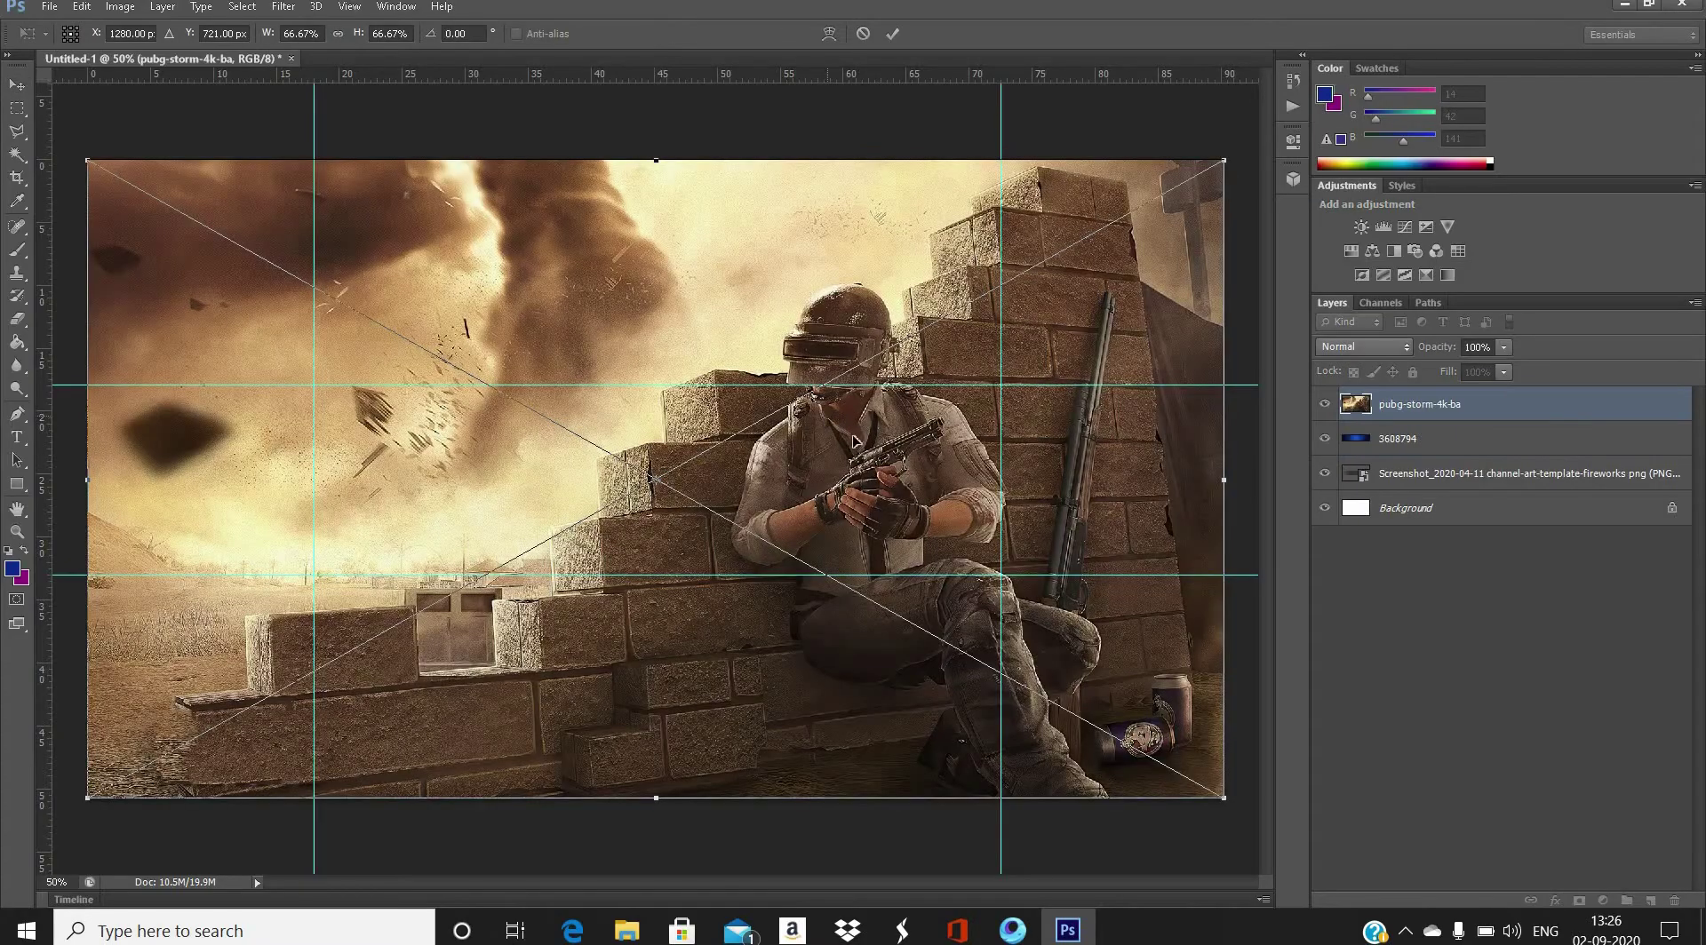
left_click_drag(855, 431, 855, 539)
left_click(892, 33)
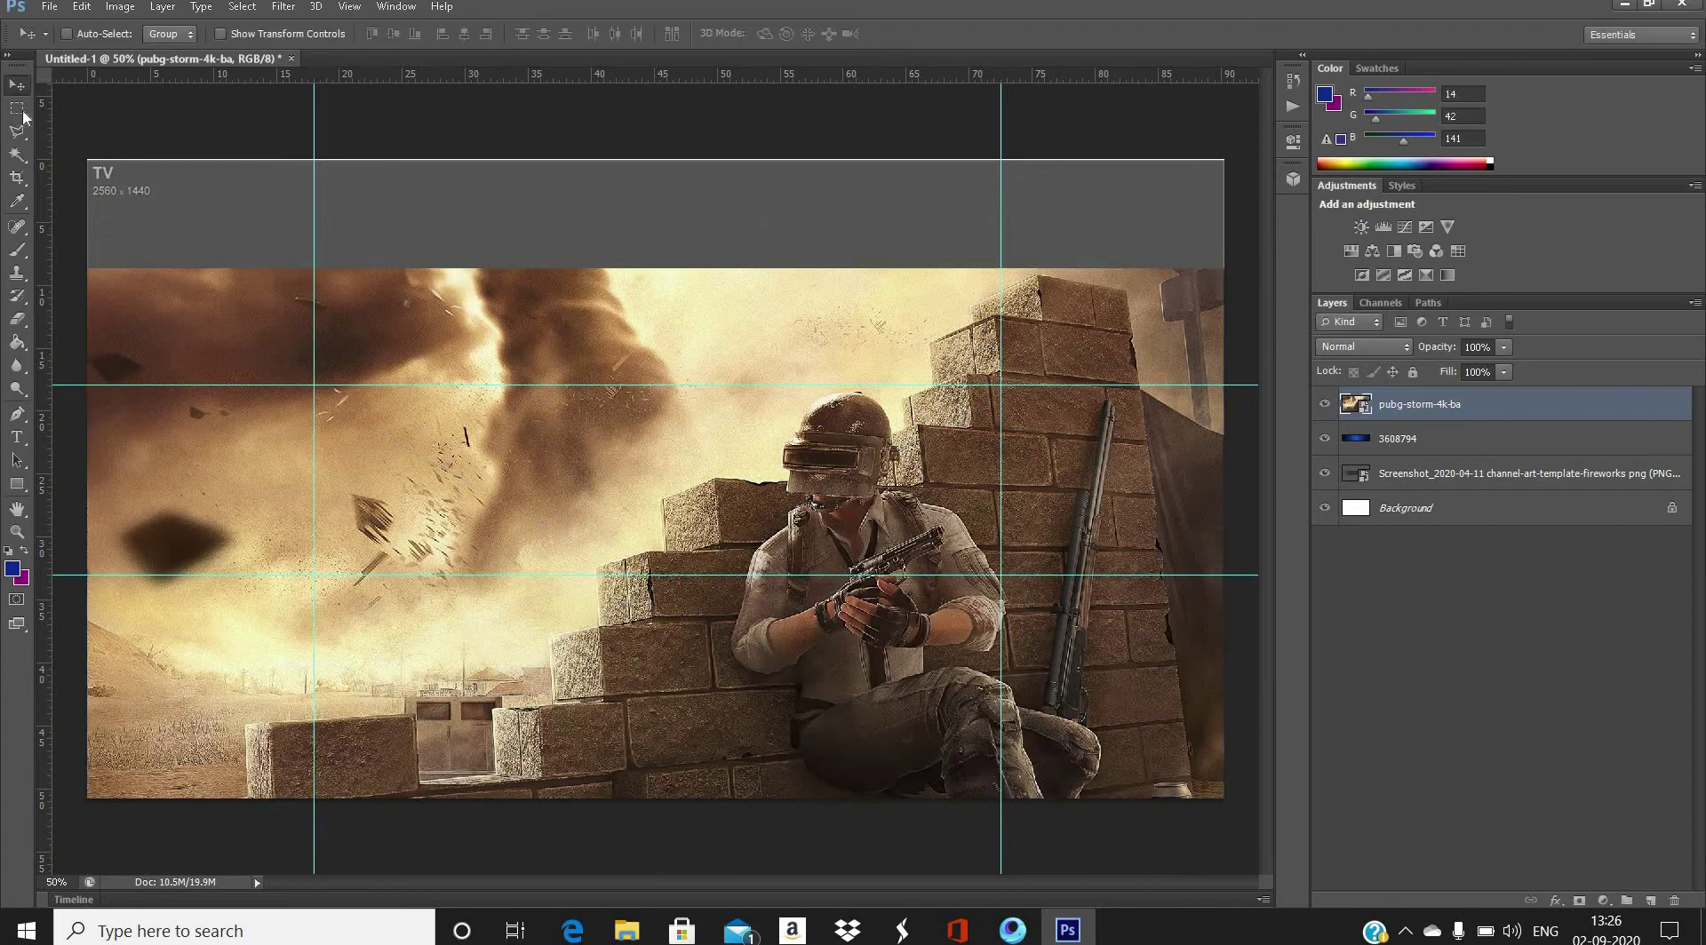
- Trim the pubg-storm-4k-ba layer to the band between the horizontal guides and set its blend mode to Overlay
key("m")
left_click_drag(88, 160, 1225, 385)
key("Delete")
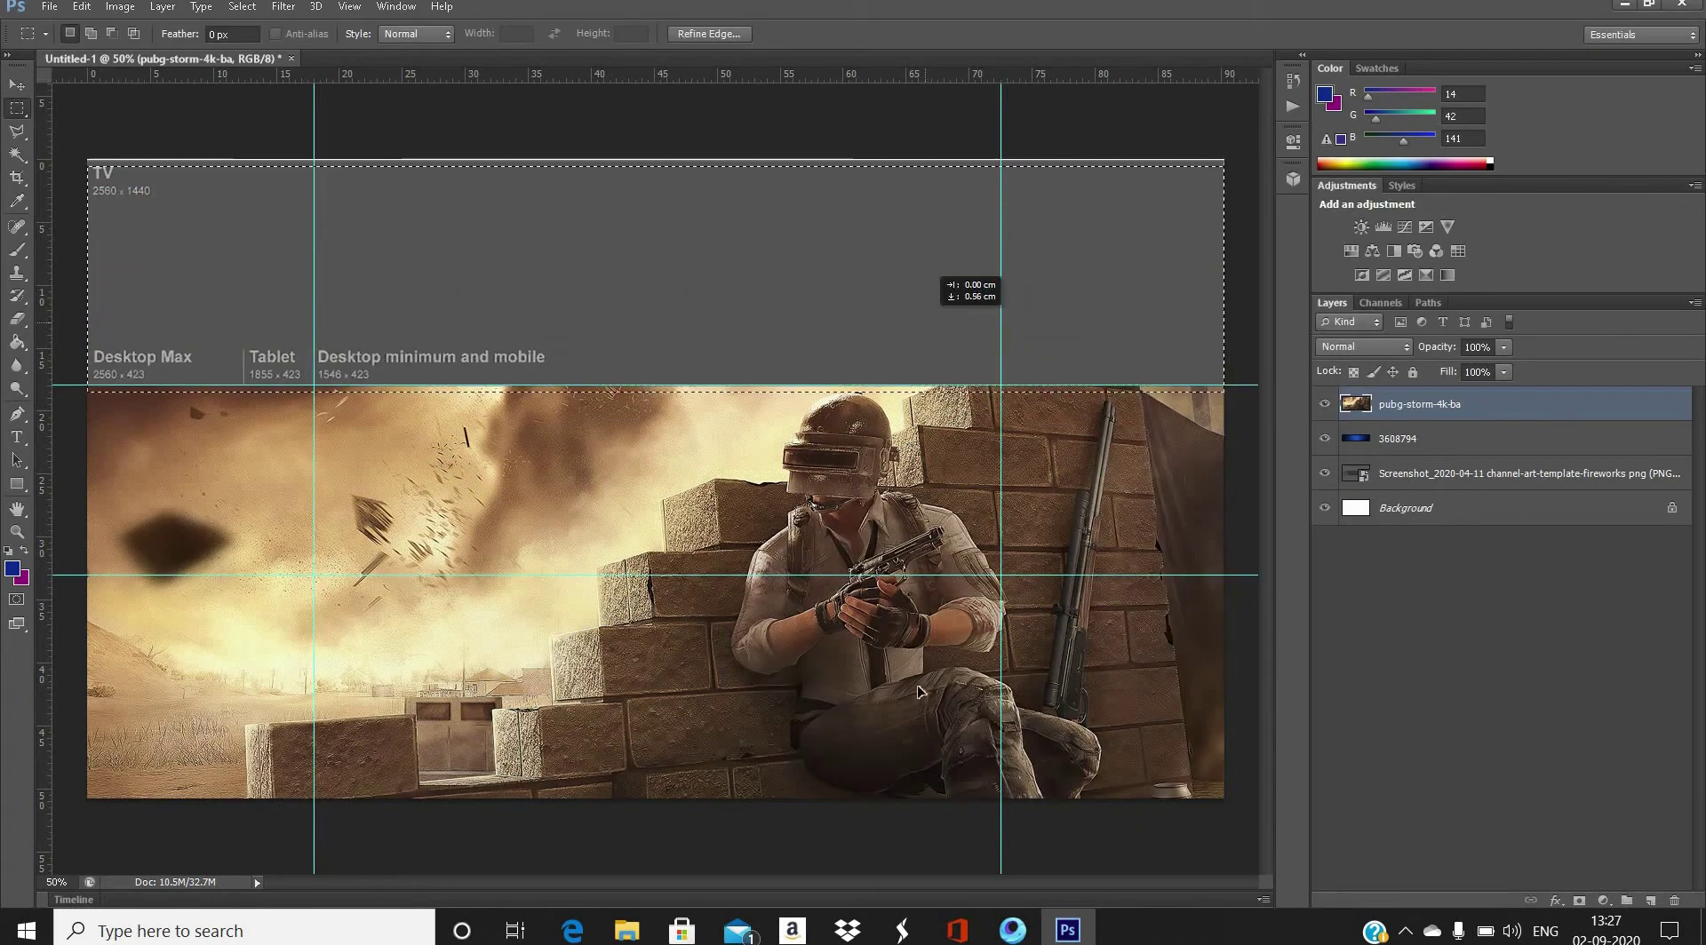
left_click_drag(971, 288, 925, 704)
key("Delete")
key("ctrl+d")
left_click(1364, 347)
left_click(1344, 650)
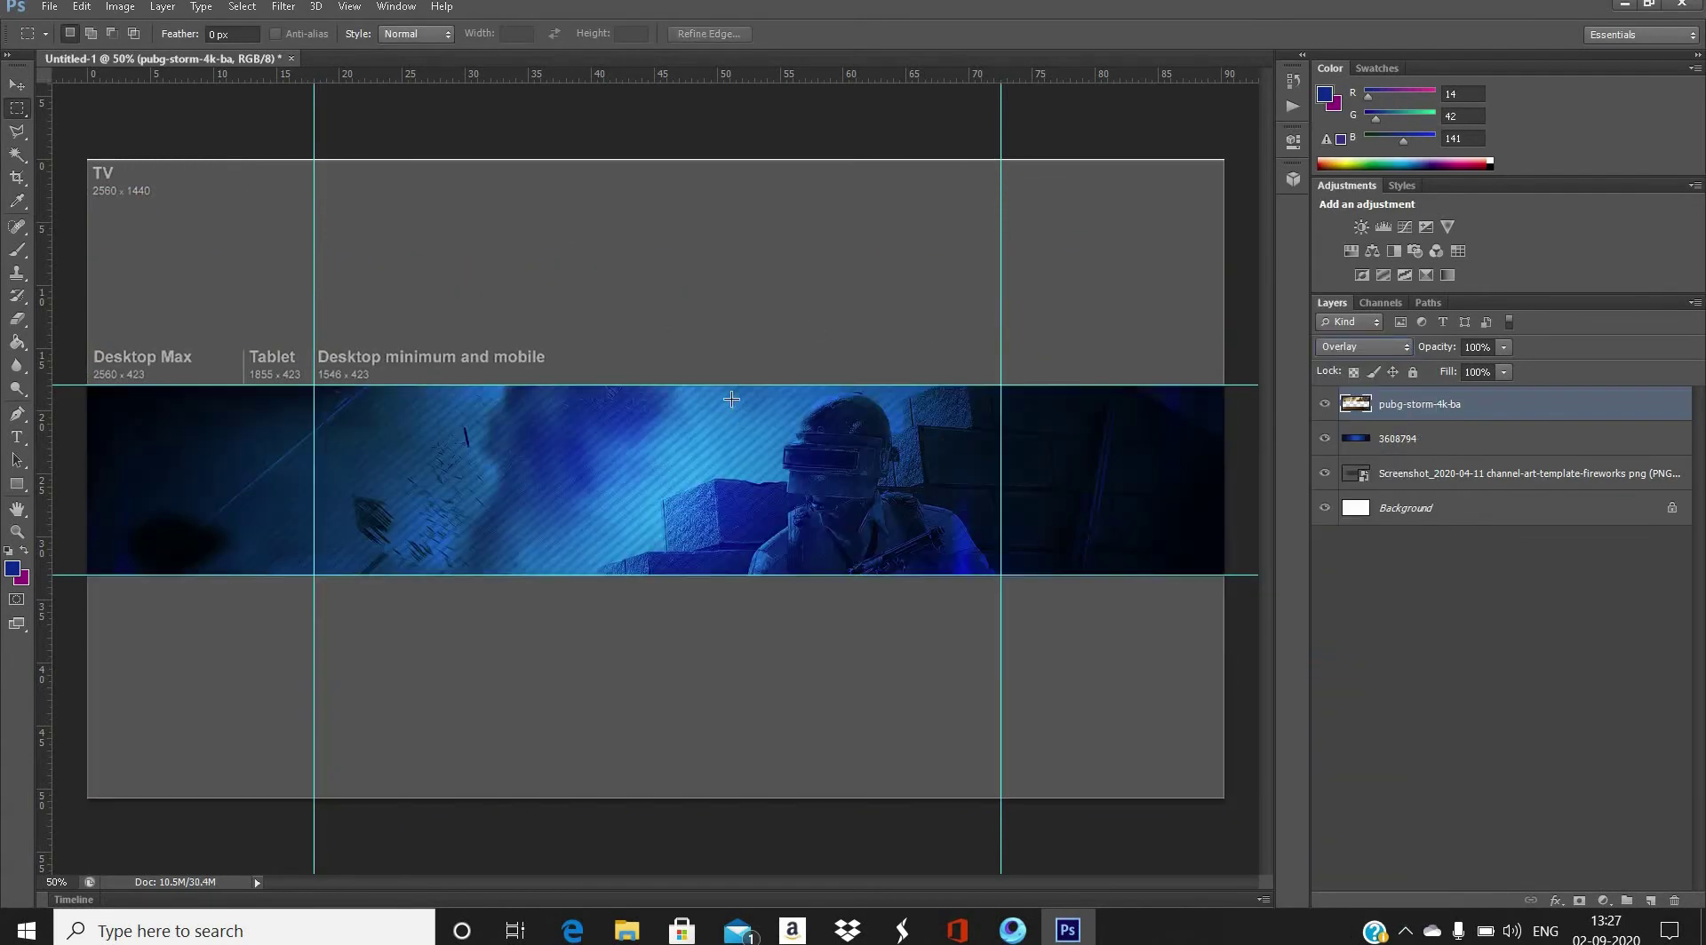
- Look through the png folder in Downloads for a logo image to place, and leave without placing anything
left_click(17, 84)
left_click(50, 6)
left_click(78, 371)
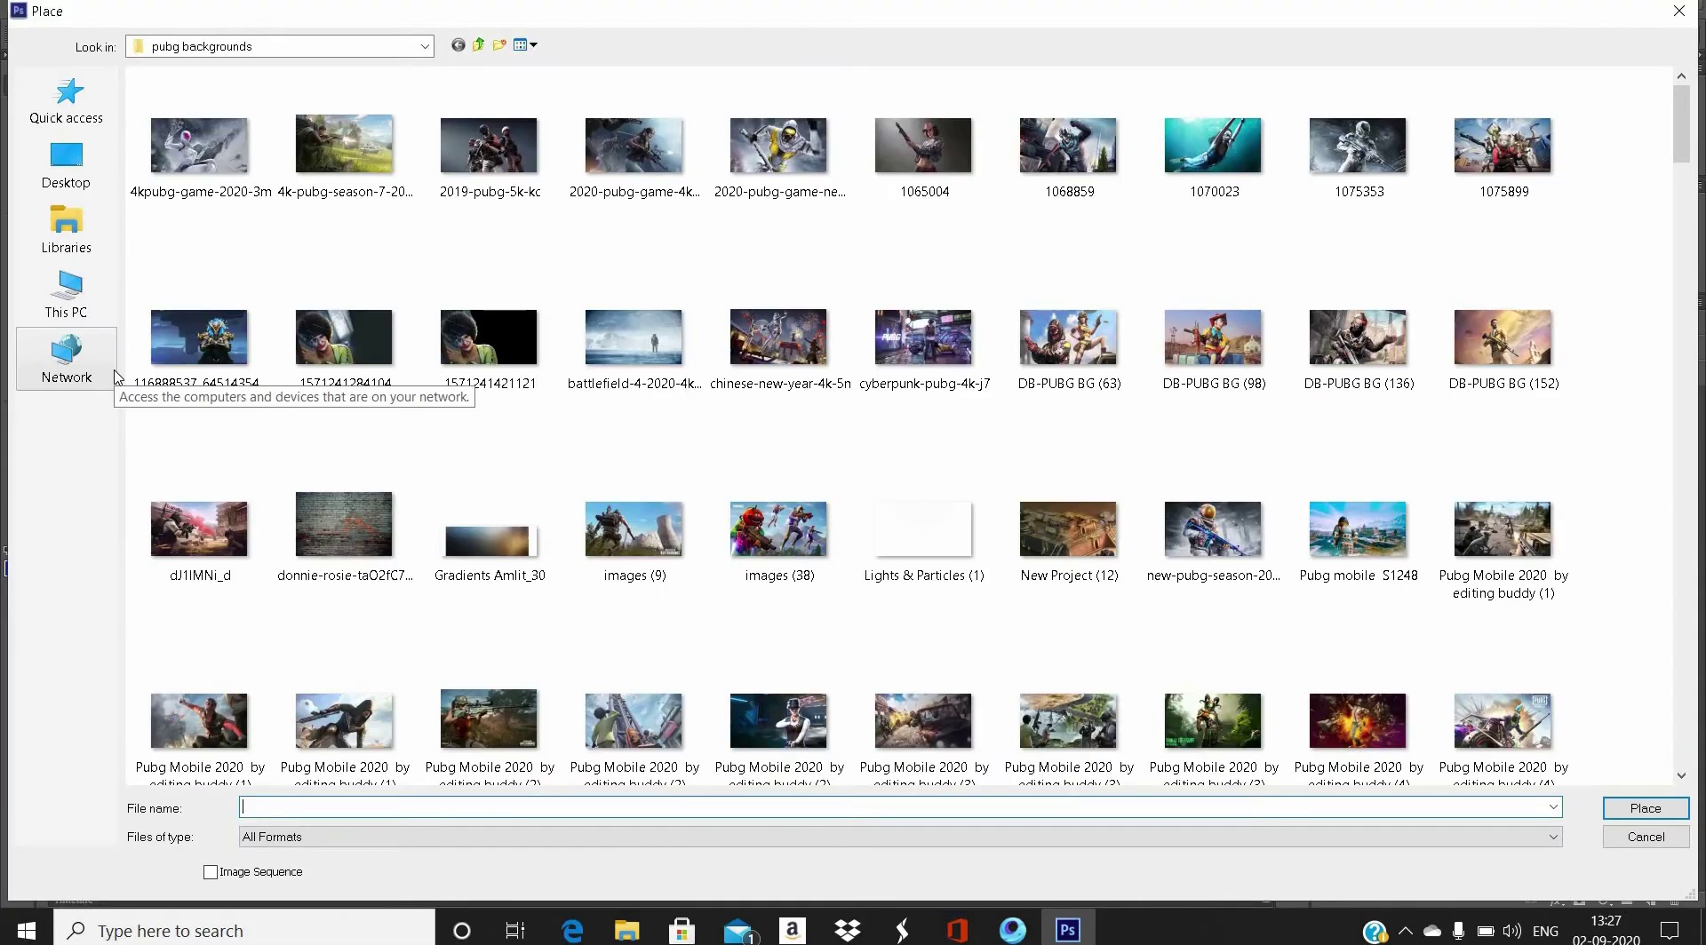
left_click(228, 39)
left_click(223, 186)
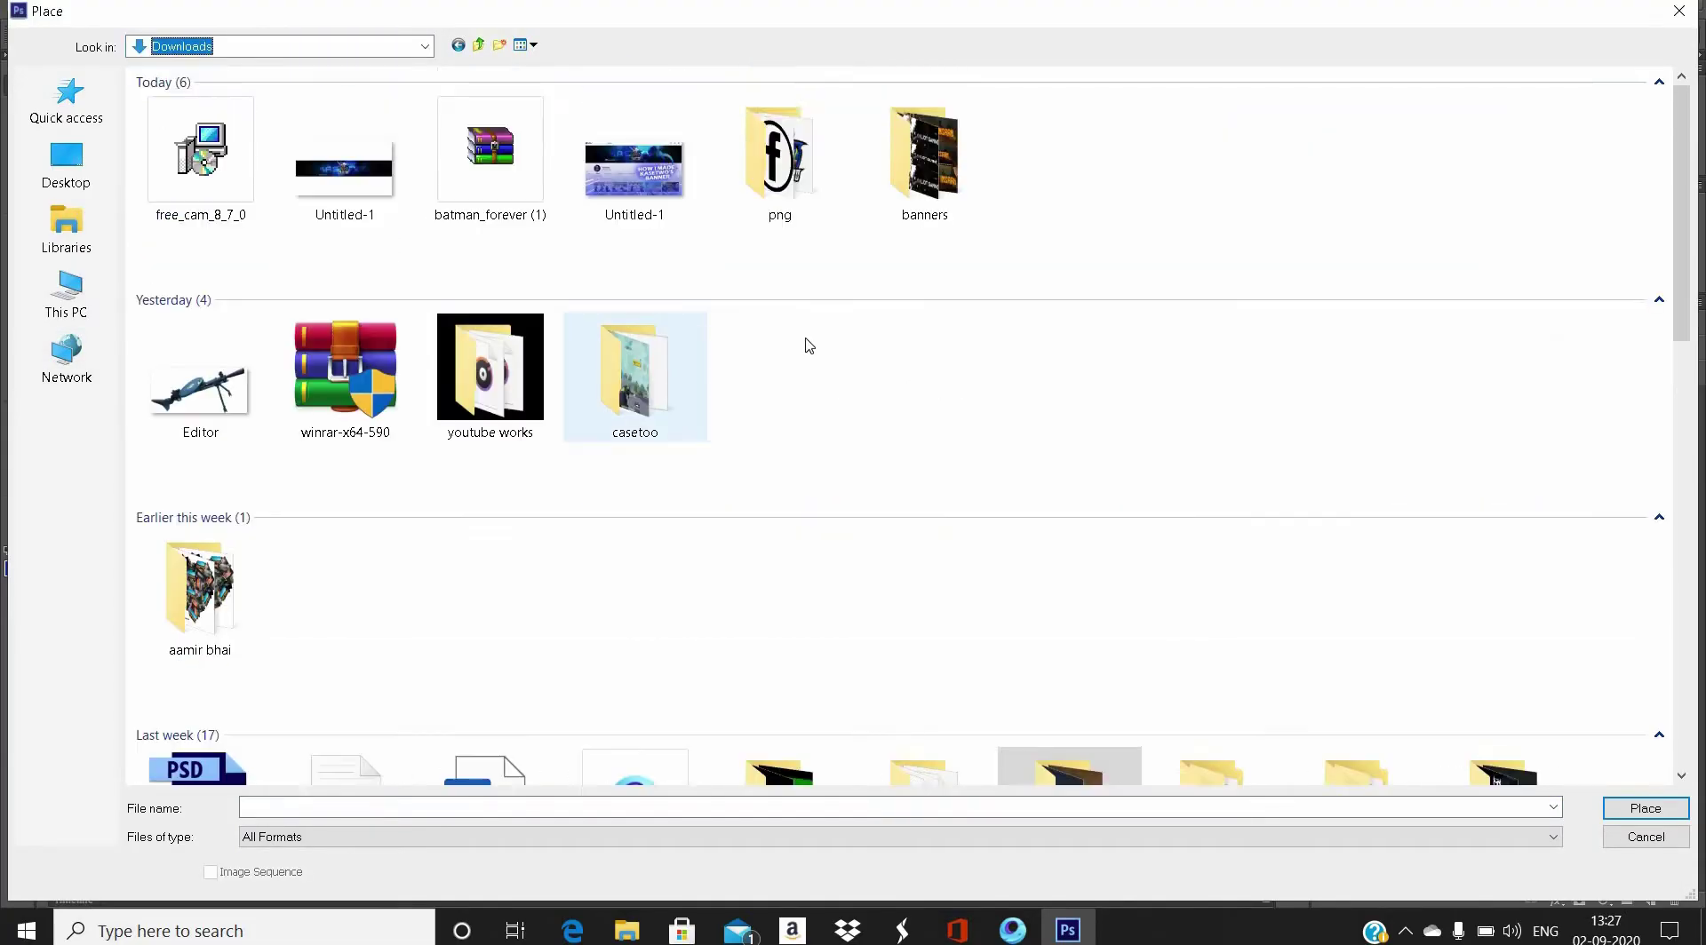
scroll(632, 442, "up", 5)
double_click(762, 151)
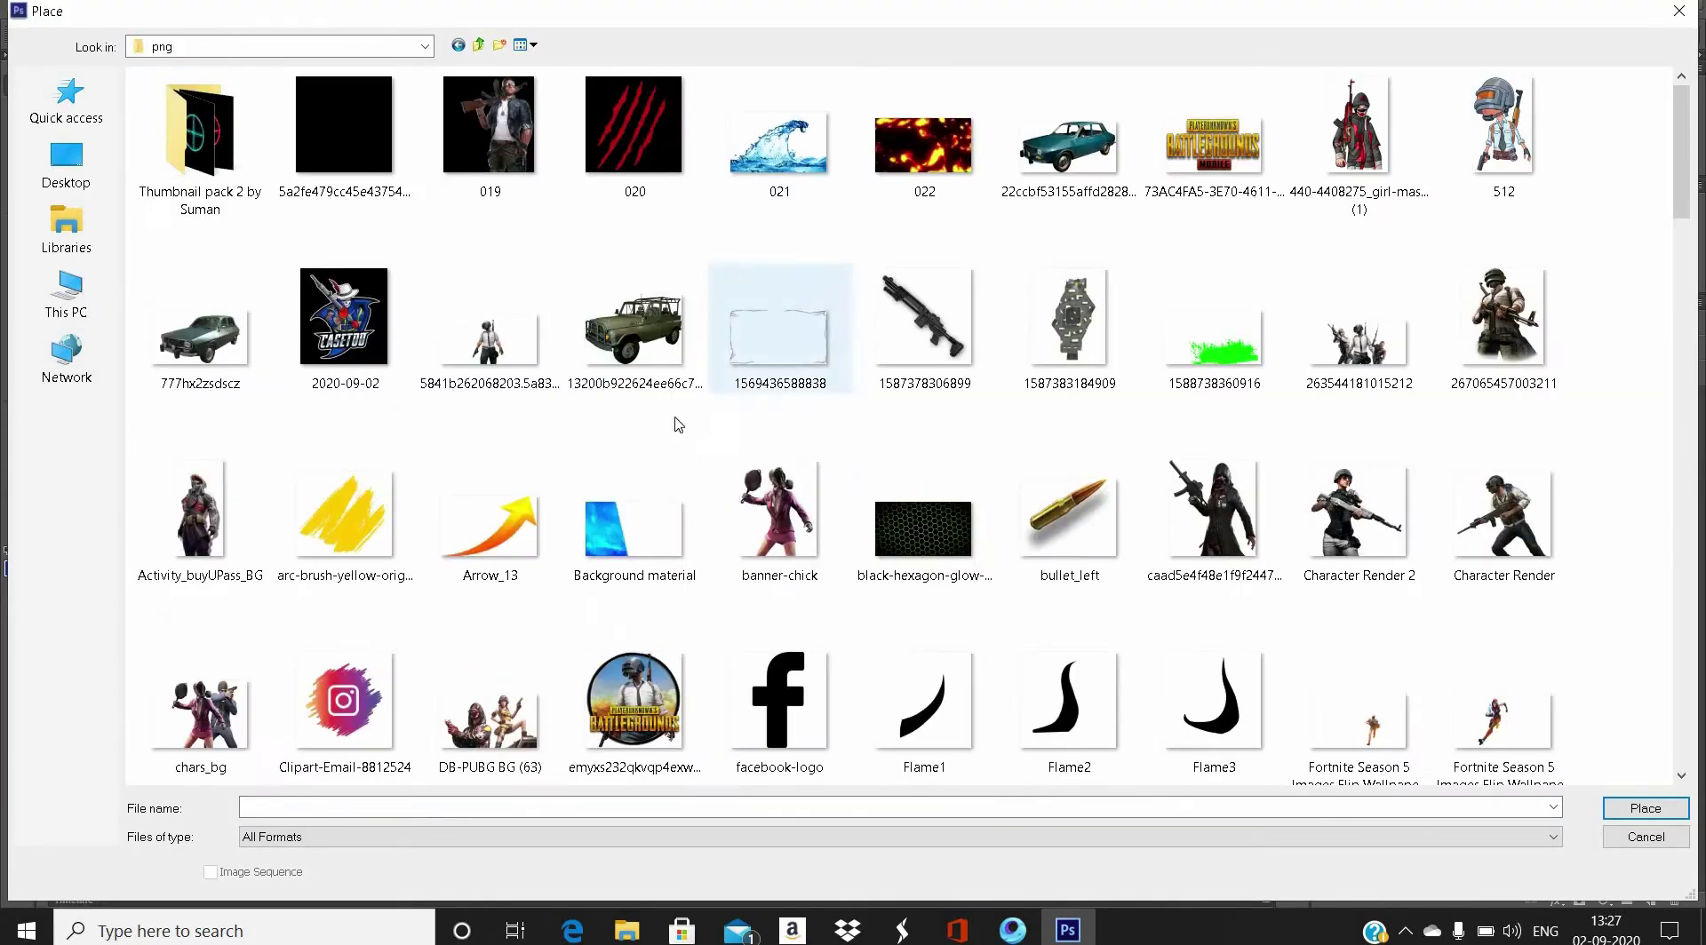
scroll(804, 478, "down", 10)
scroll(1333, 286, "up", 15)
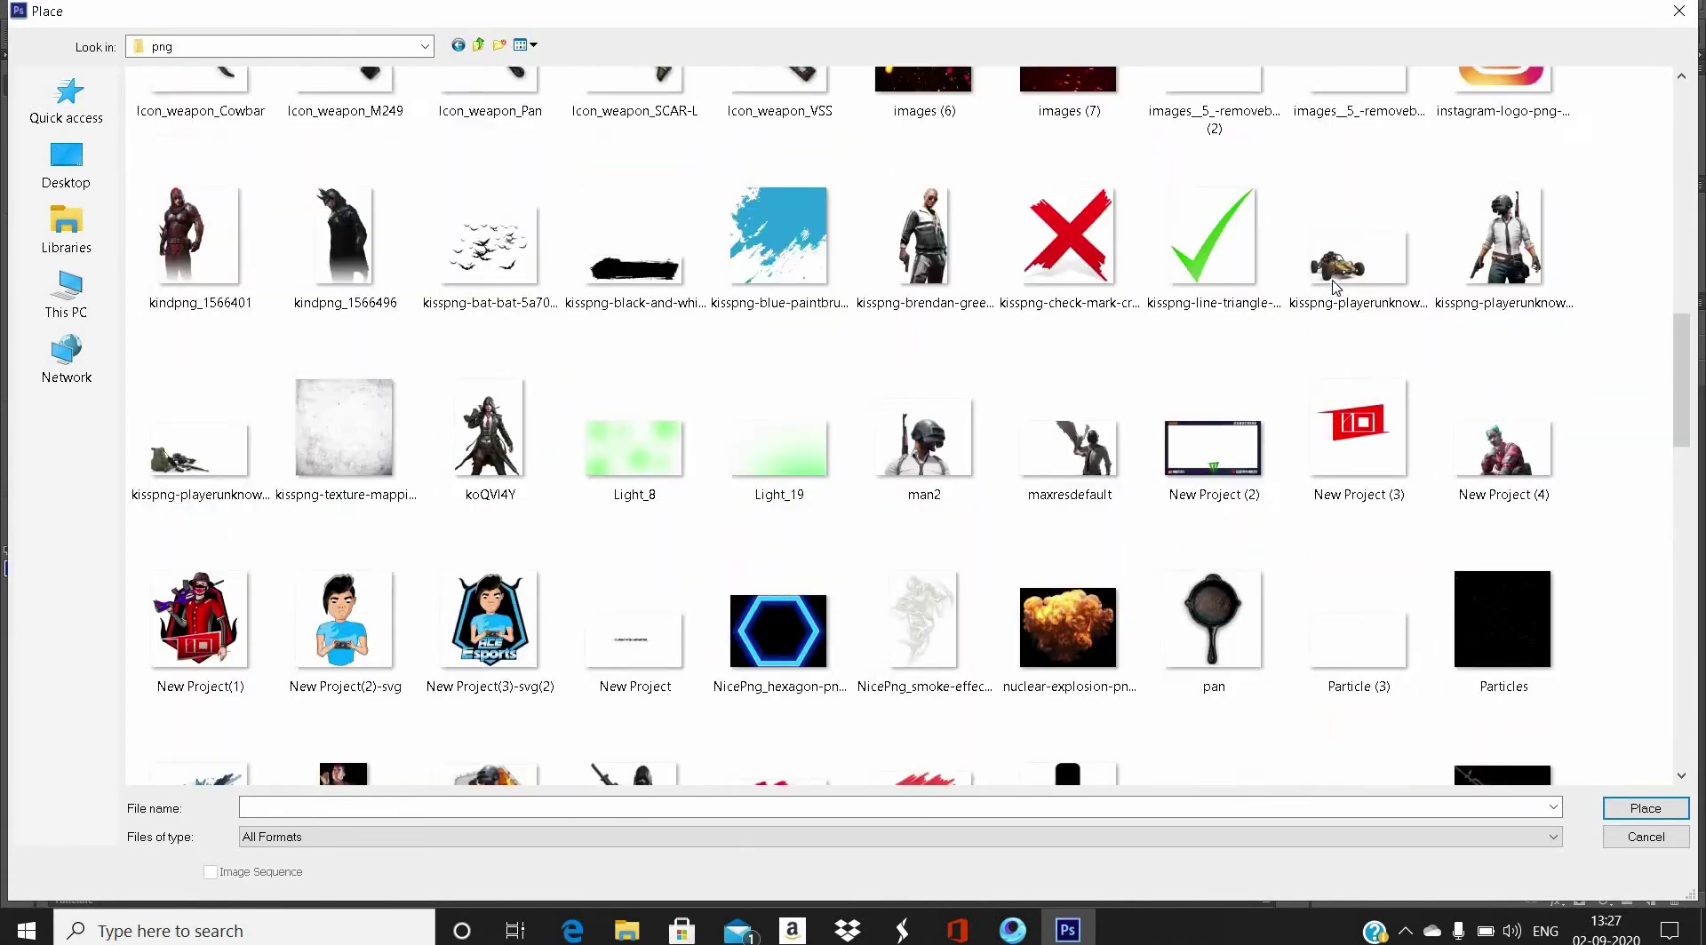
scroll(1337, 283, "up", 3)
left_click(457, 44)
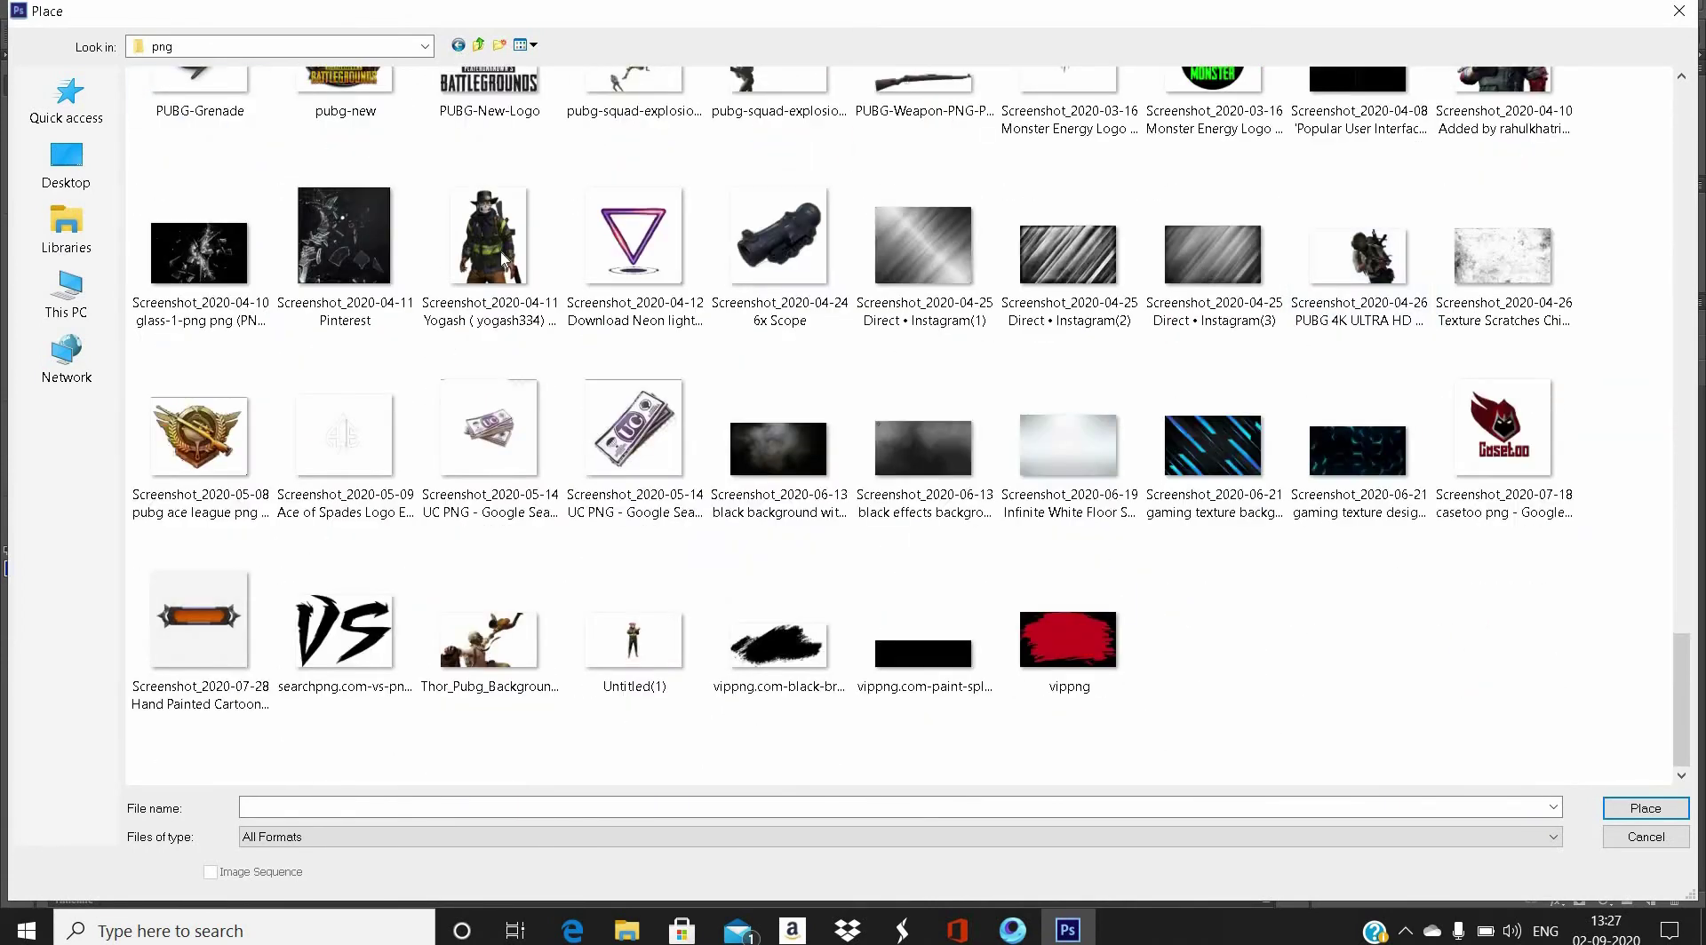
scroll(525, 408, "up", 10)
scroll(524, 409, "up", 10)
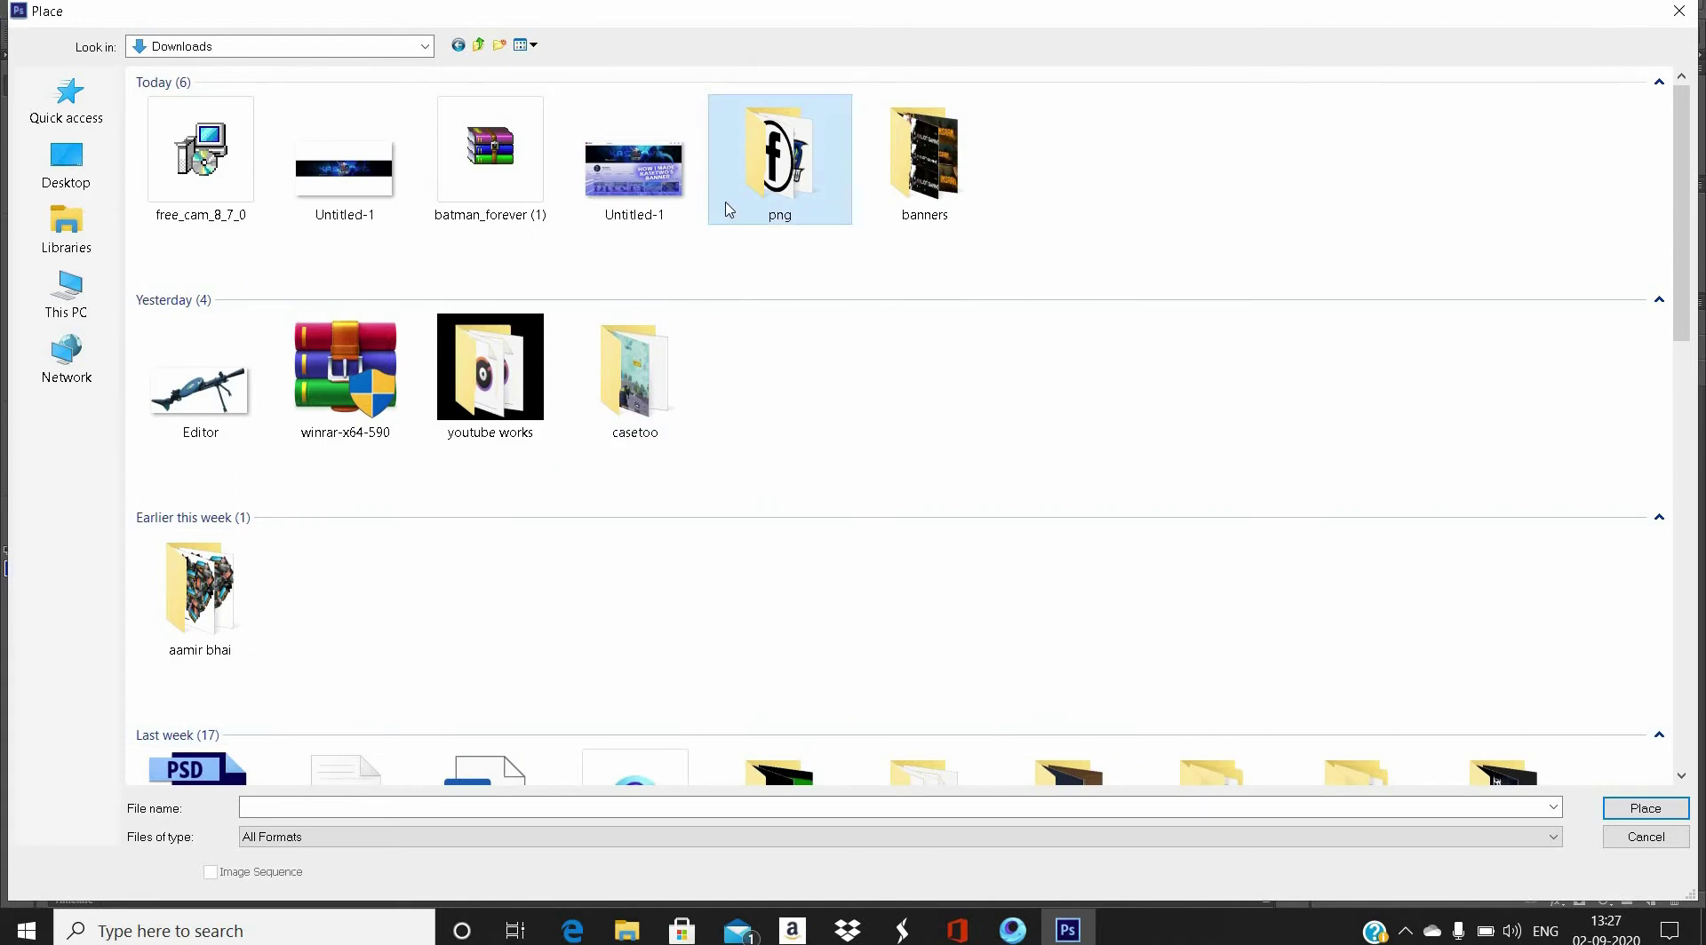
double_click(724, 207)
scroll(693, 241, "down", 20)
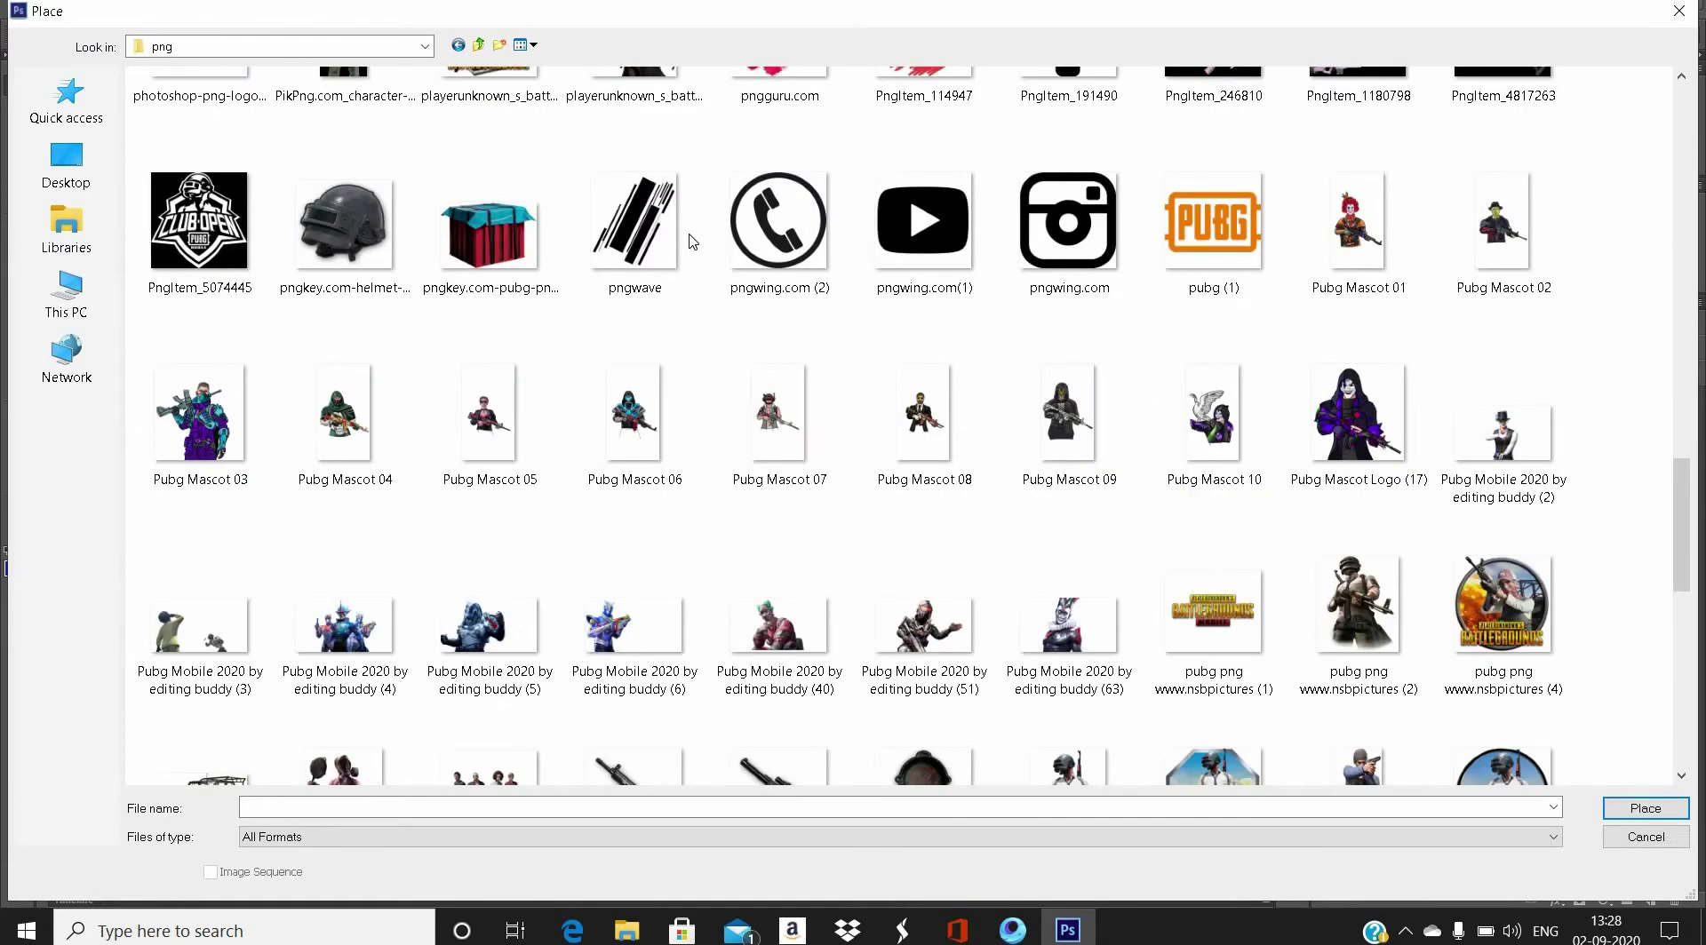
scroll(693, 241, "down", 5)
left_click(1679, 10)
- Open the Recycle Bin from the desktop and check the properties of the deleted 2020-08-30 image
key("super+d")
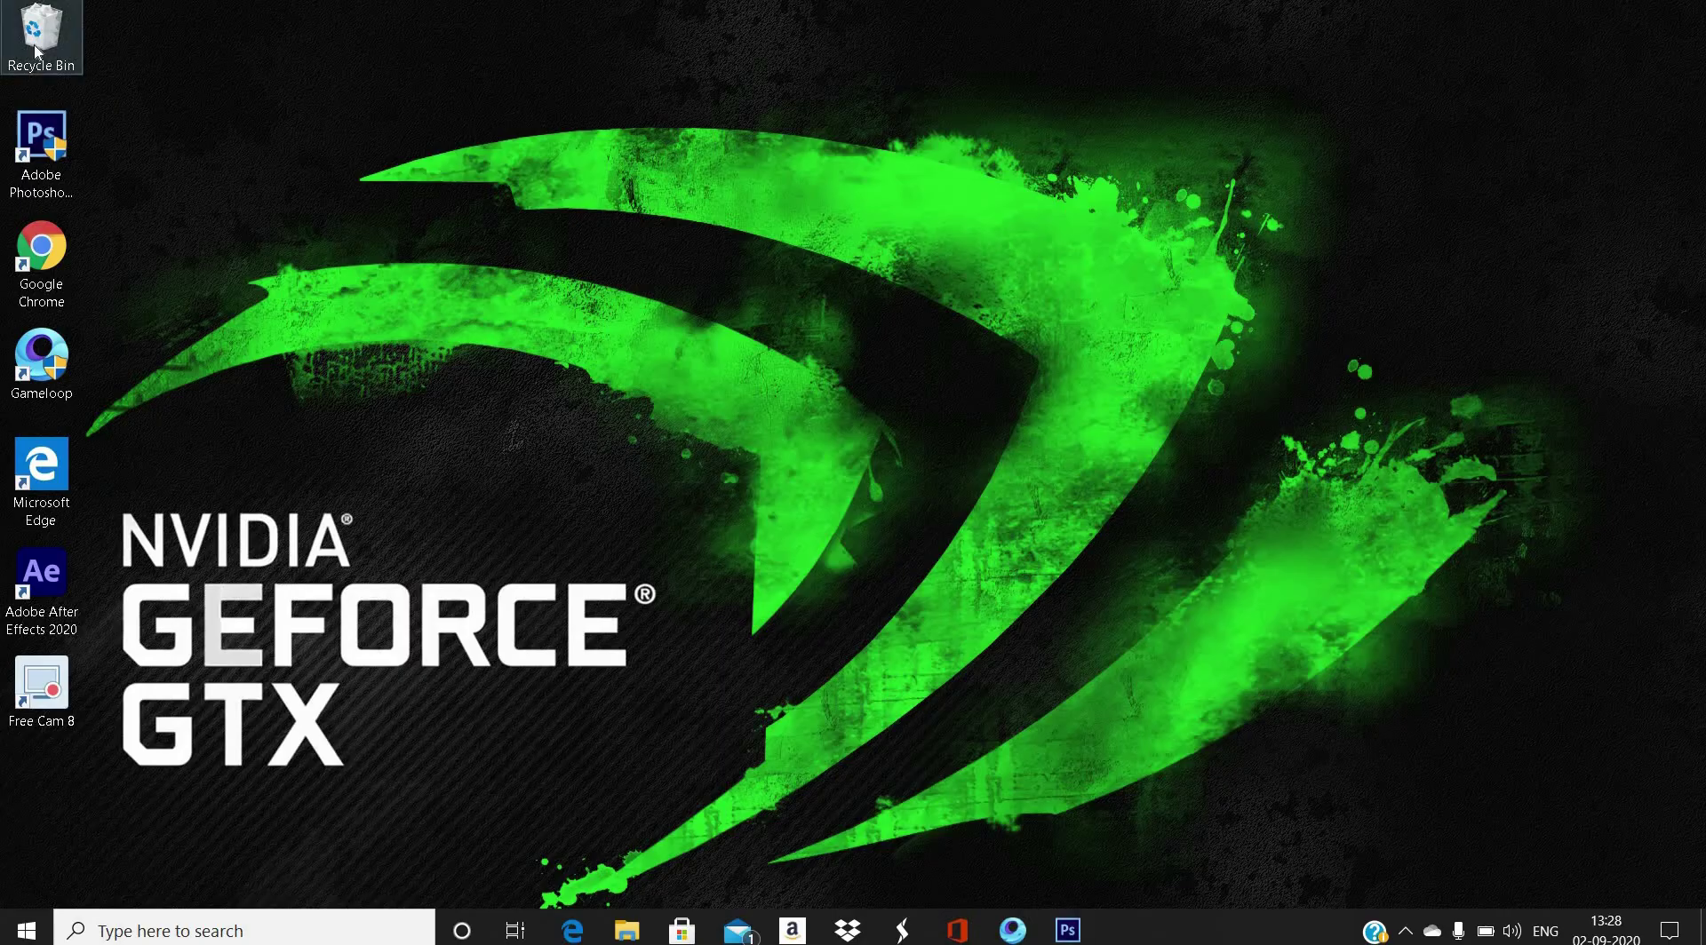
double_click(41, 36)
double_click(824, 175)
left_click(316, 142)
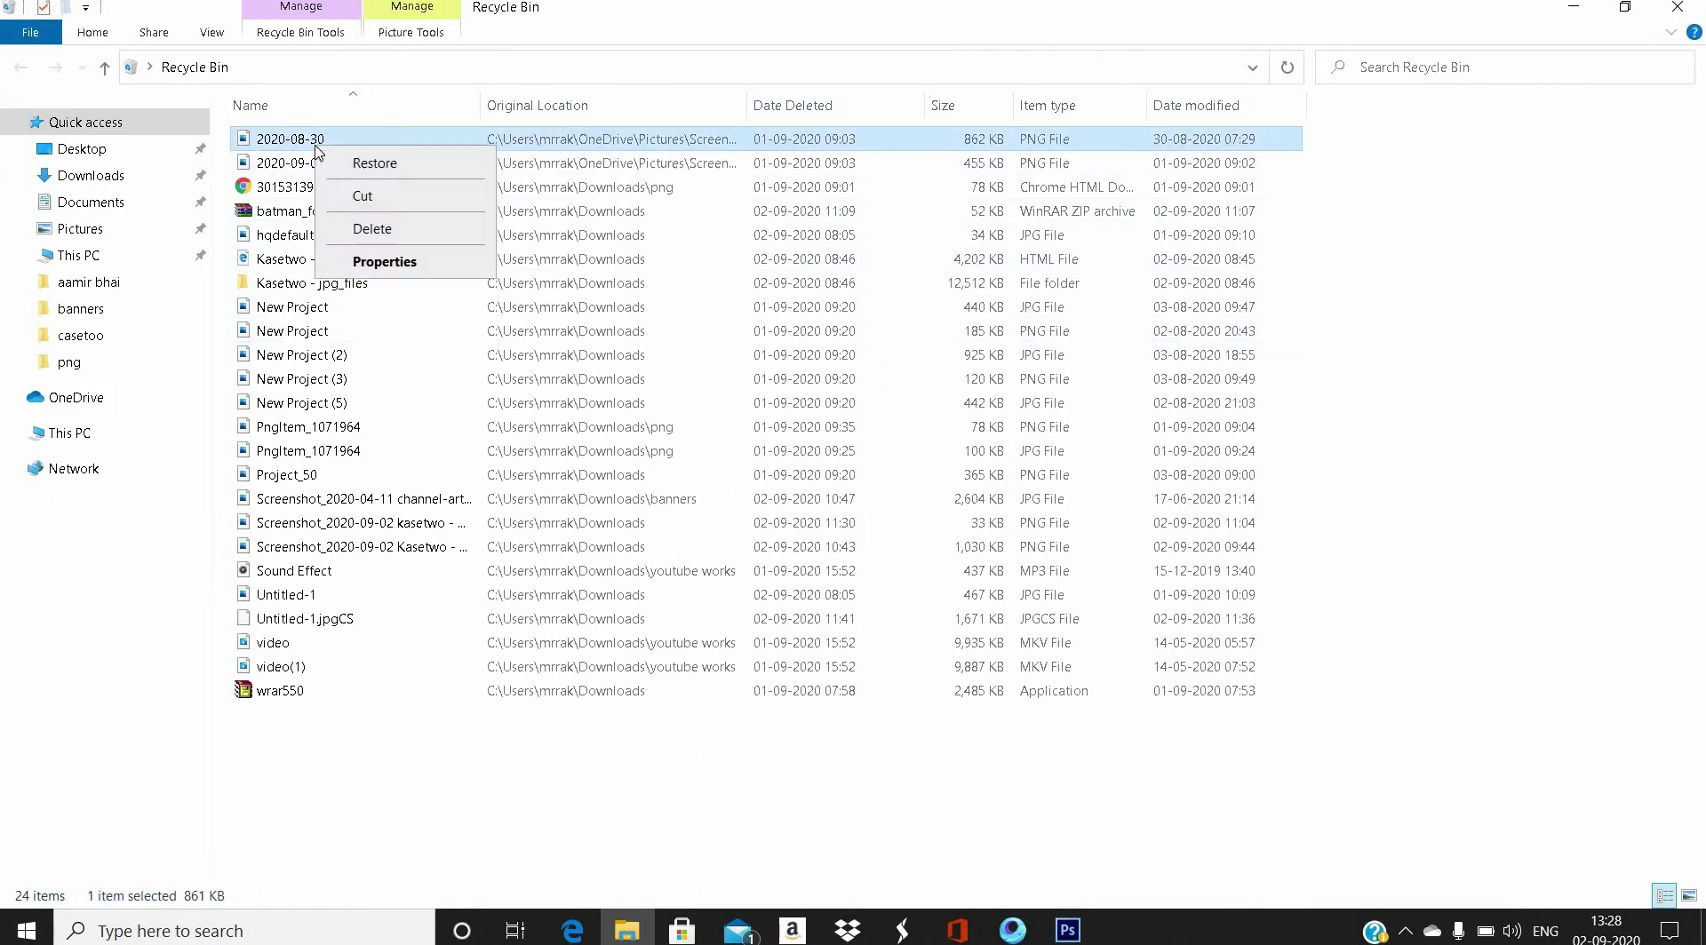
left_click(385, 261)
left_click(1188, 646)
- Restore the Kasetwo - jpg HTML file from the Recycle Bin and return to the desktop
right_click(340, 260)
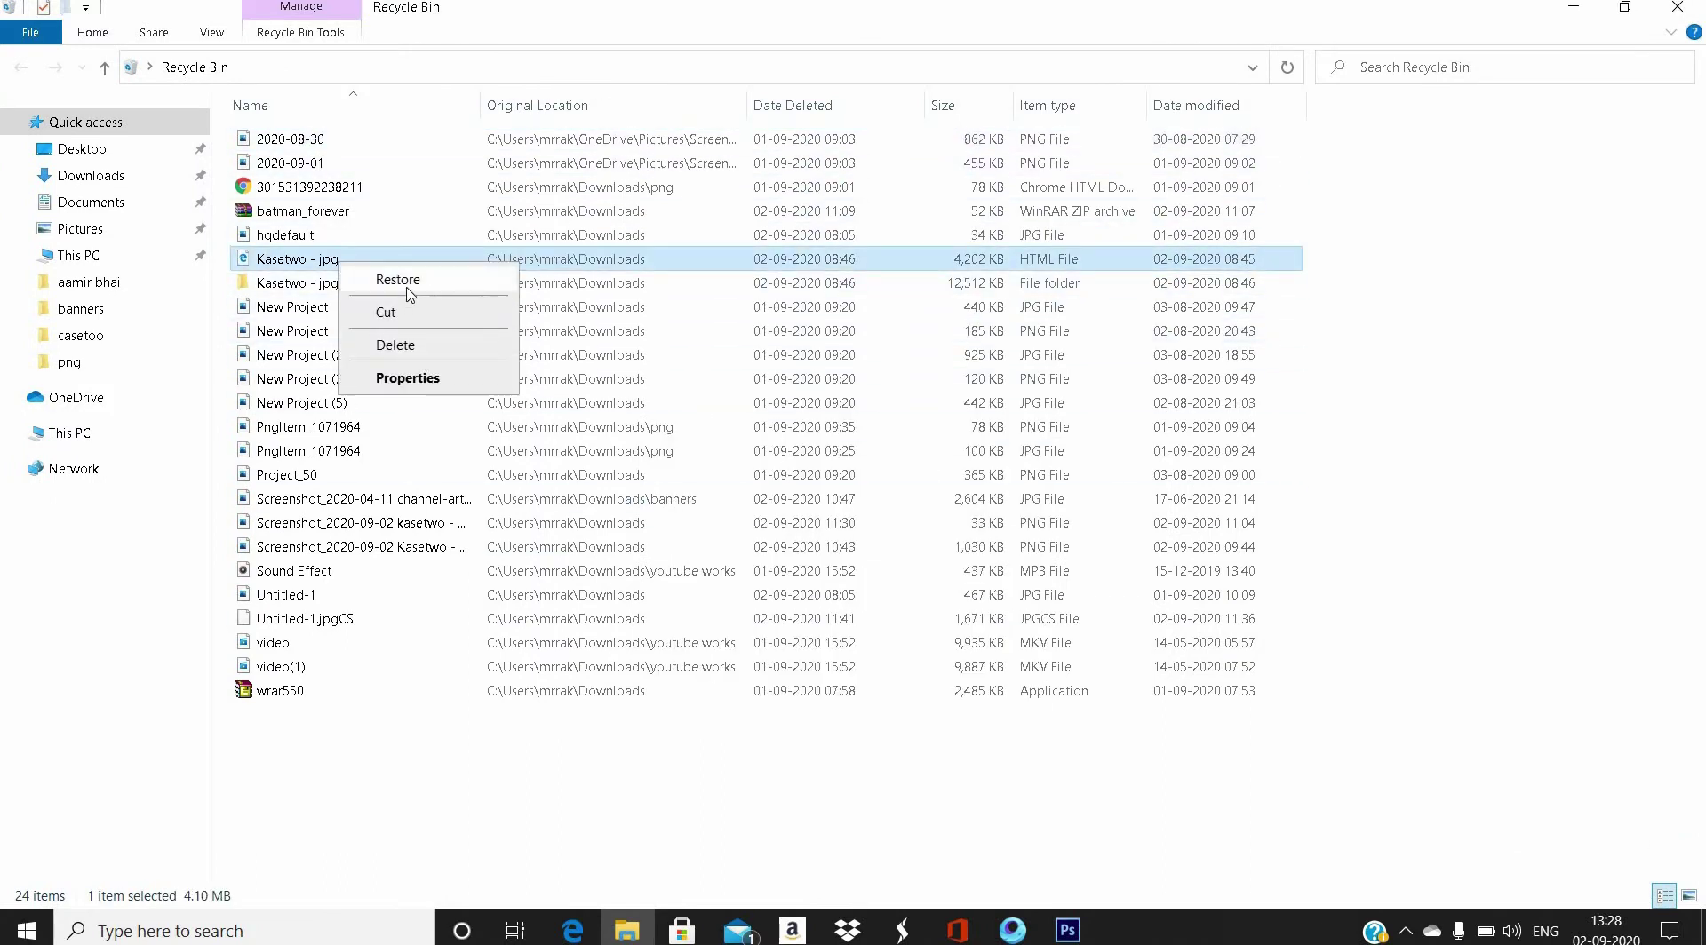
left_click(398, 279)
key("super+d")
- Switch back to Photoshop and place the 2020-09-02 logo from the png folder in Downloads
left_click(1068, 930)
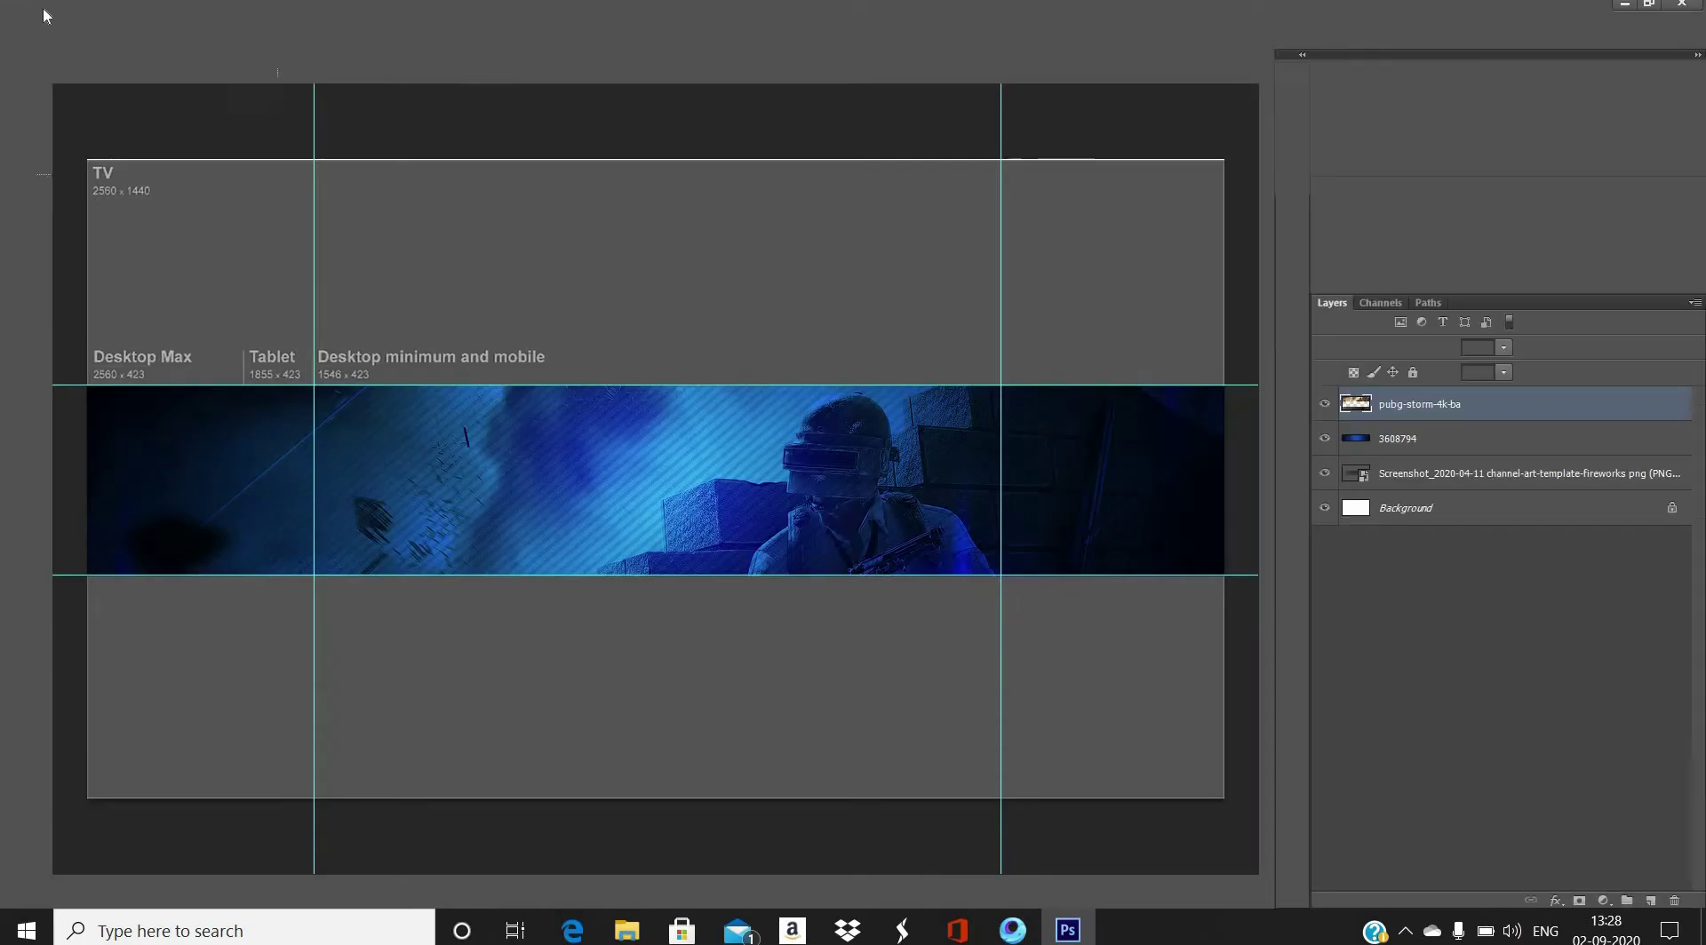
left_click(44, 15)
left_click(129, 363)
key("BackSpace")
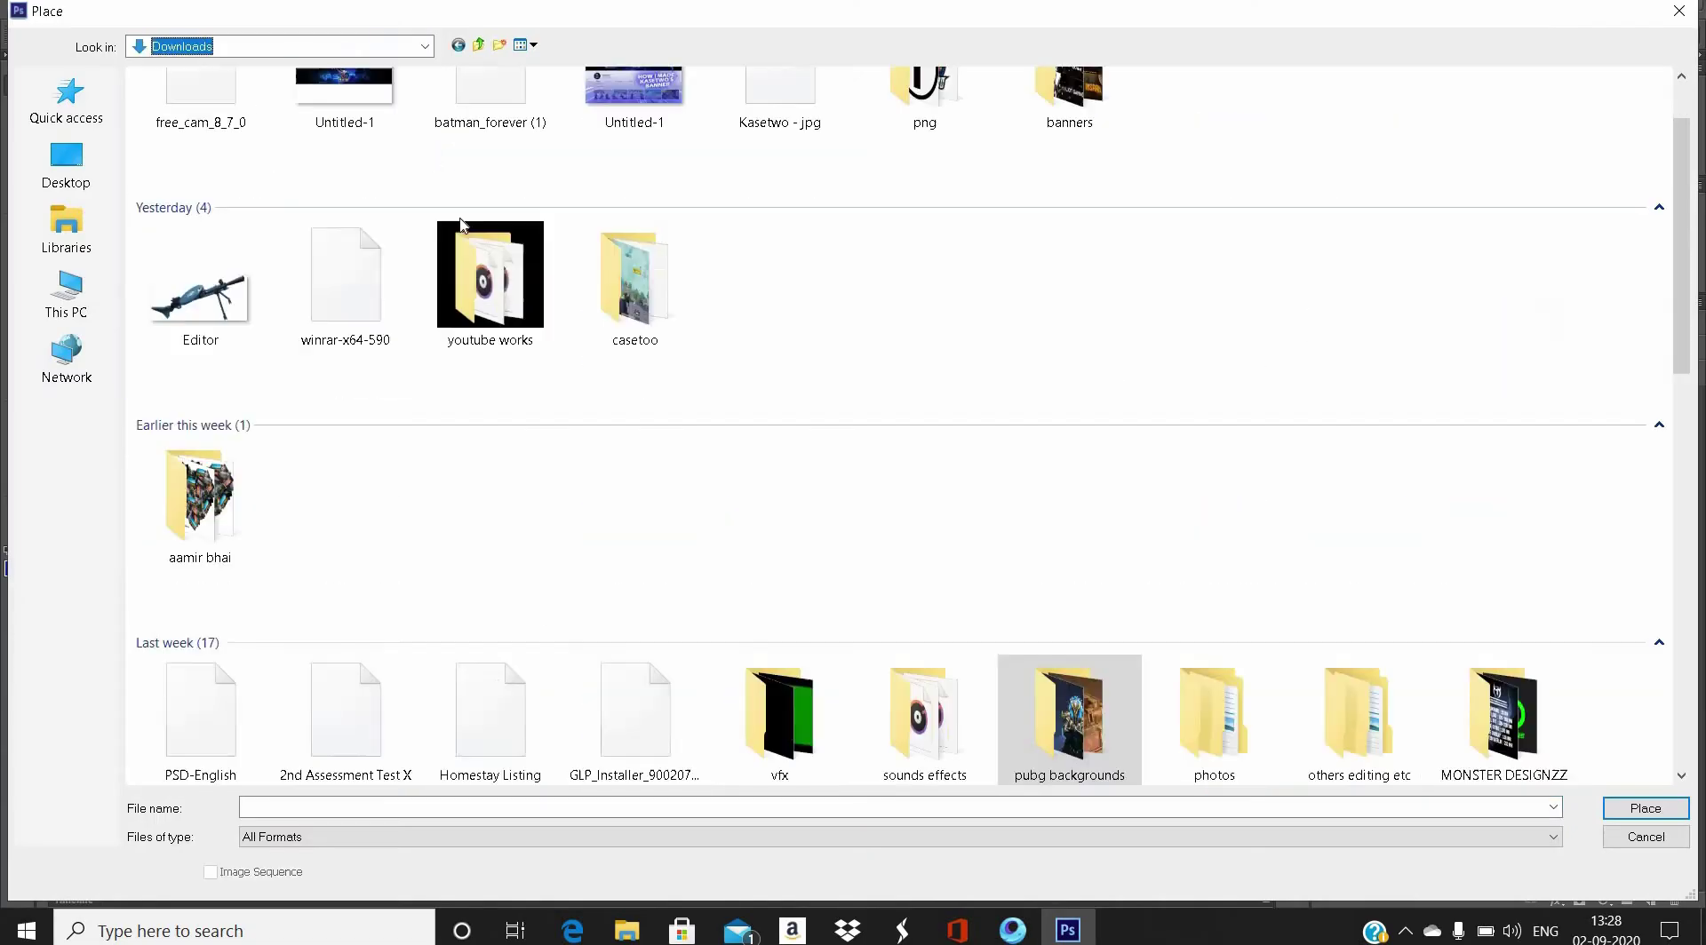
scroll(678, 266, "down", 10)
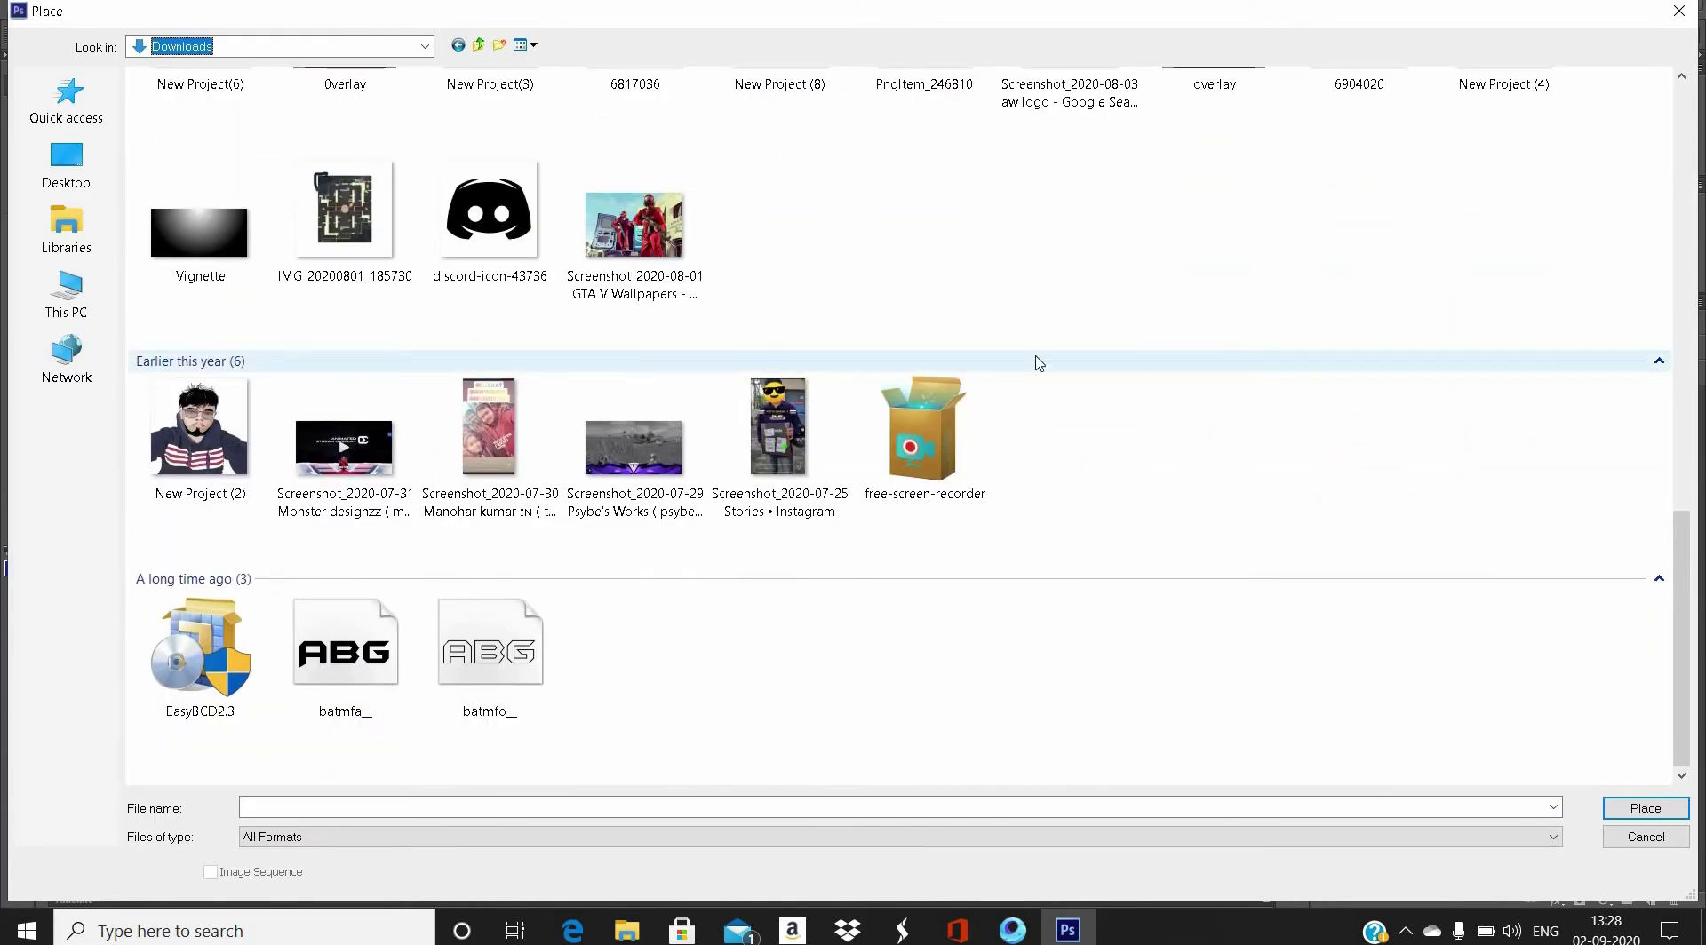
scroll(1038, 362, "up", 15)
left_click(780, 151)
double_click(780, 151)
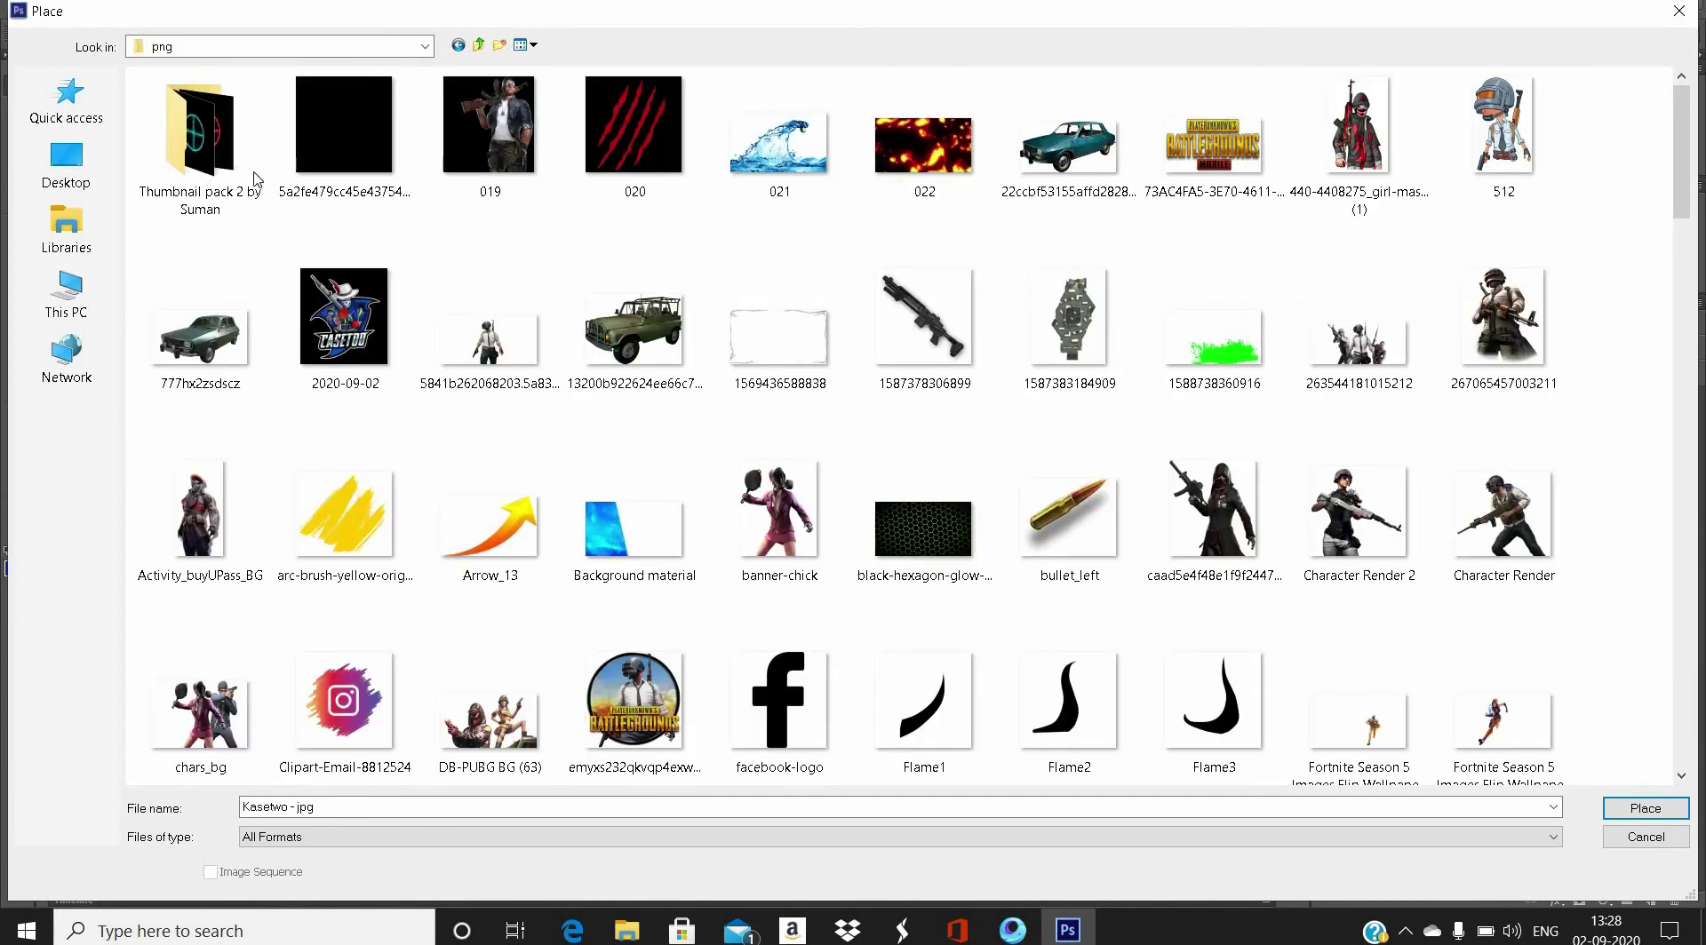
double_click(255, 178)
key("BackSpace")
double_click(344, 317)
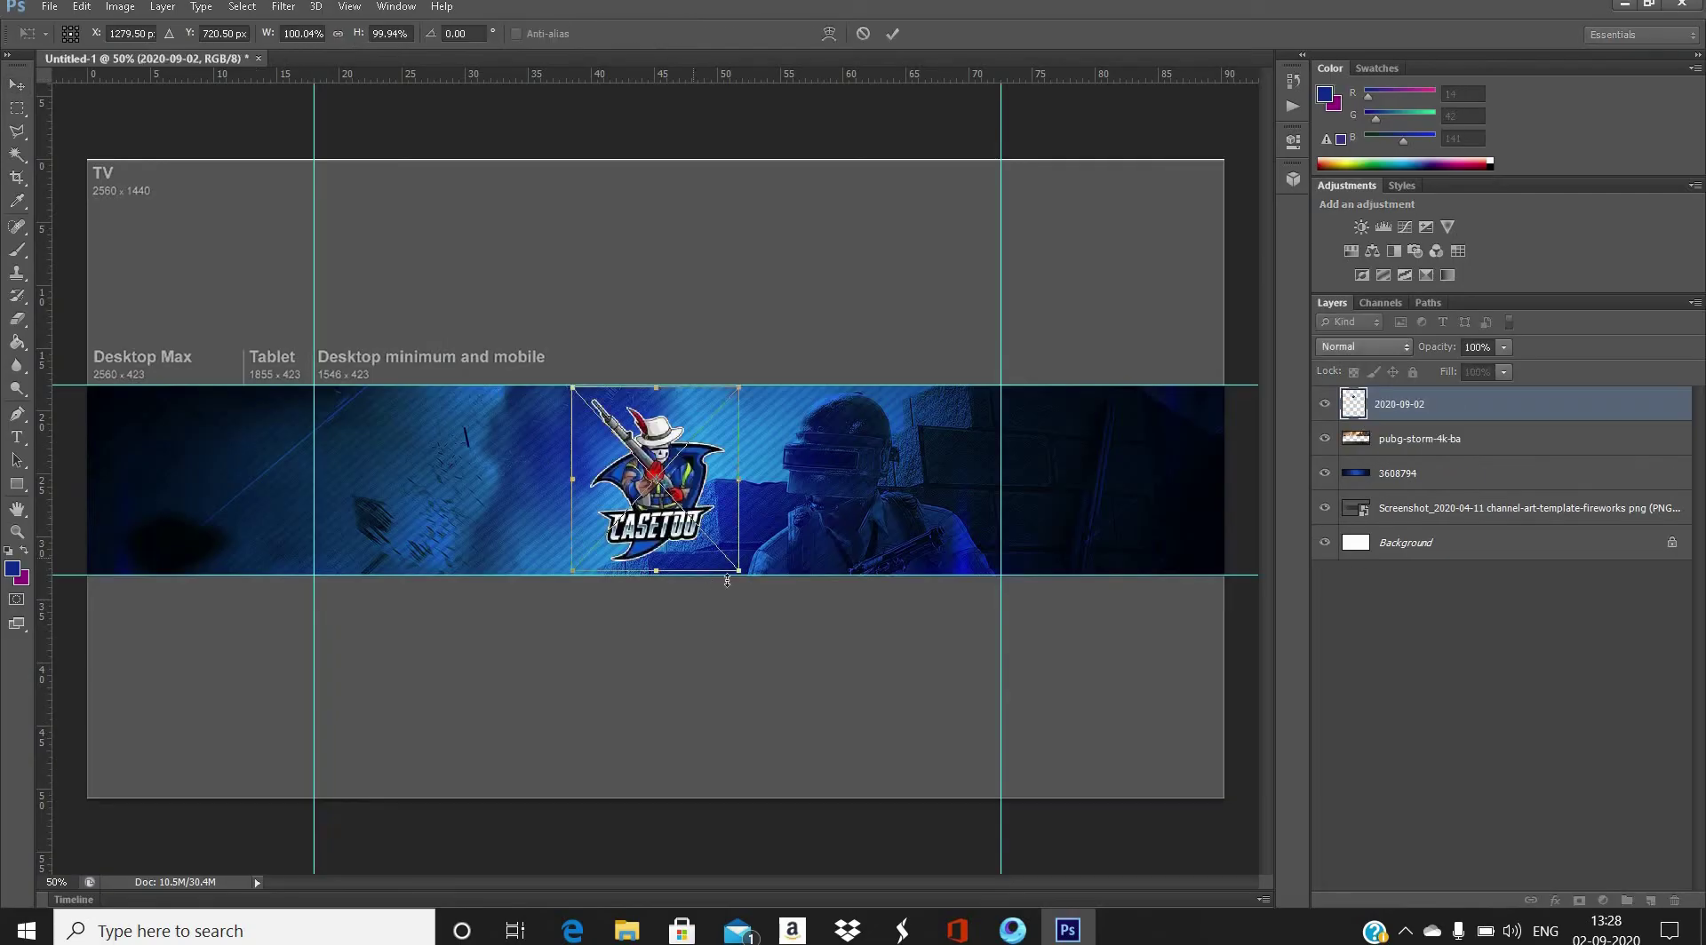
- Resize the placed logo to fit the banner's height and position it in the middle of the band
left_click_drag(753, 578, 768, 589)
left_click_drag(702, 510, 631, 477)
key("Return")
- Add a vertical guide at the banner's centre, hiding the logo layer while placing it and showing it again
left_click(1324, 403)
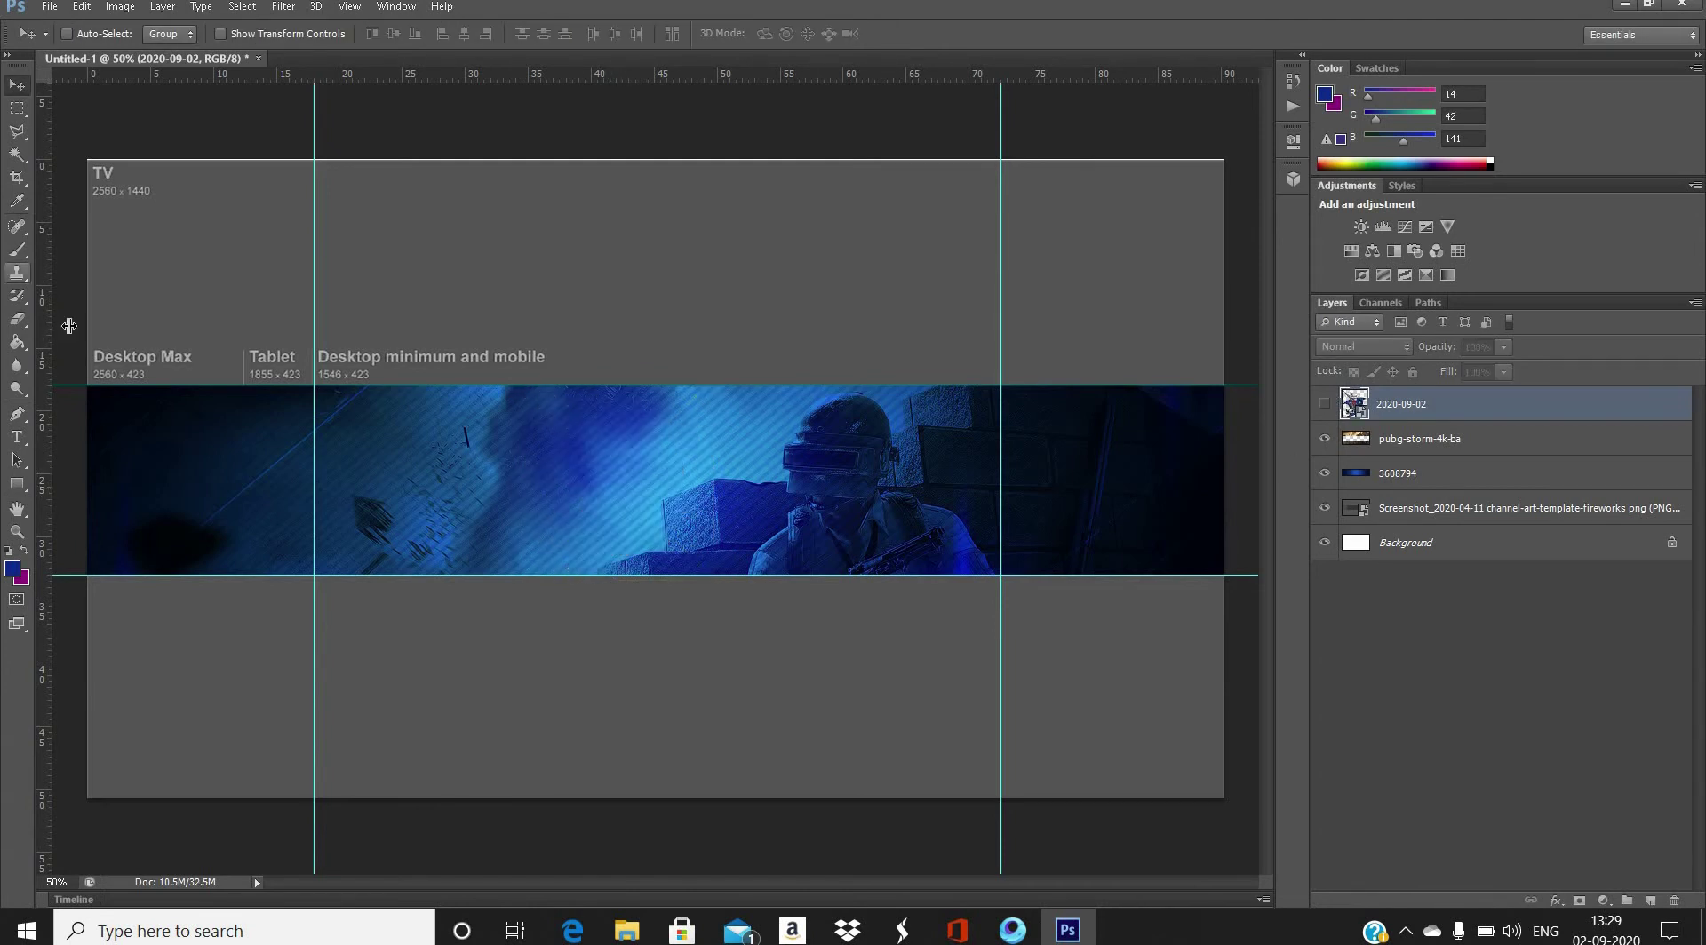
left_click_drag(43, 460, 638, 494)
left_click(1325, 403)
left_click(51, 7)
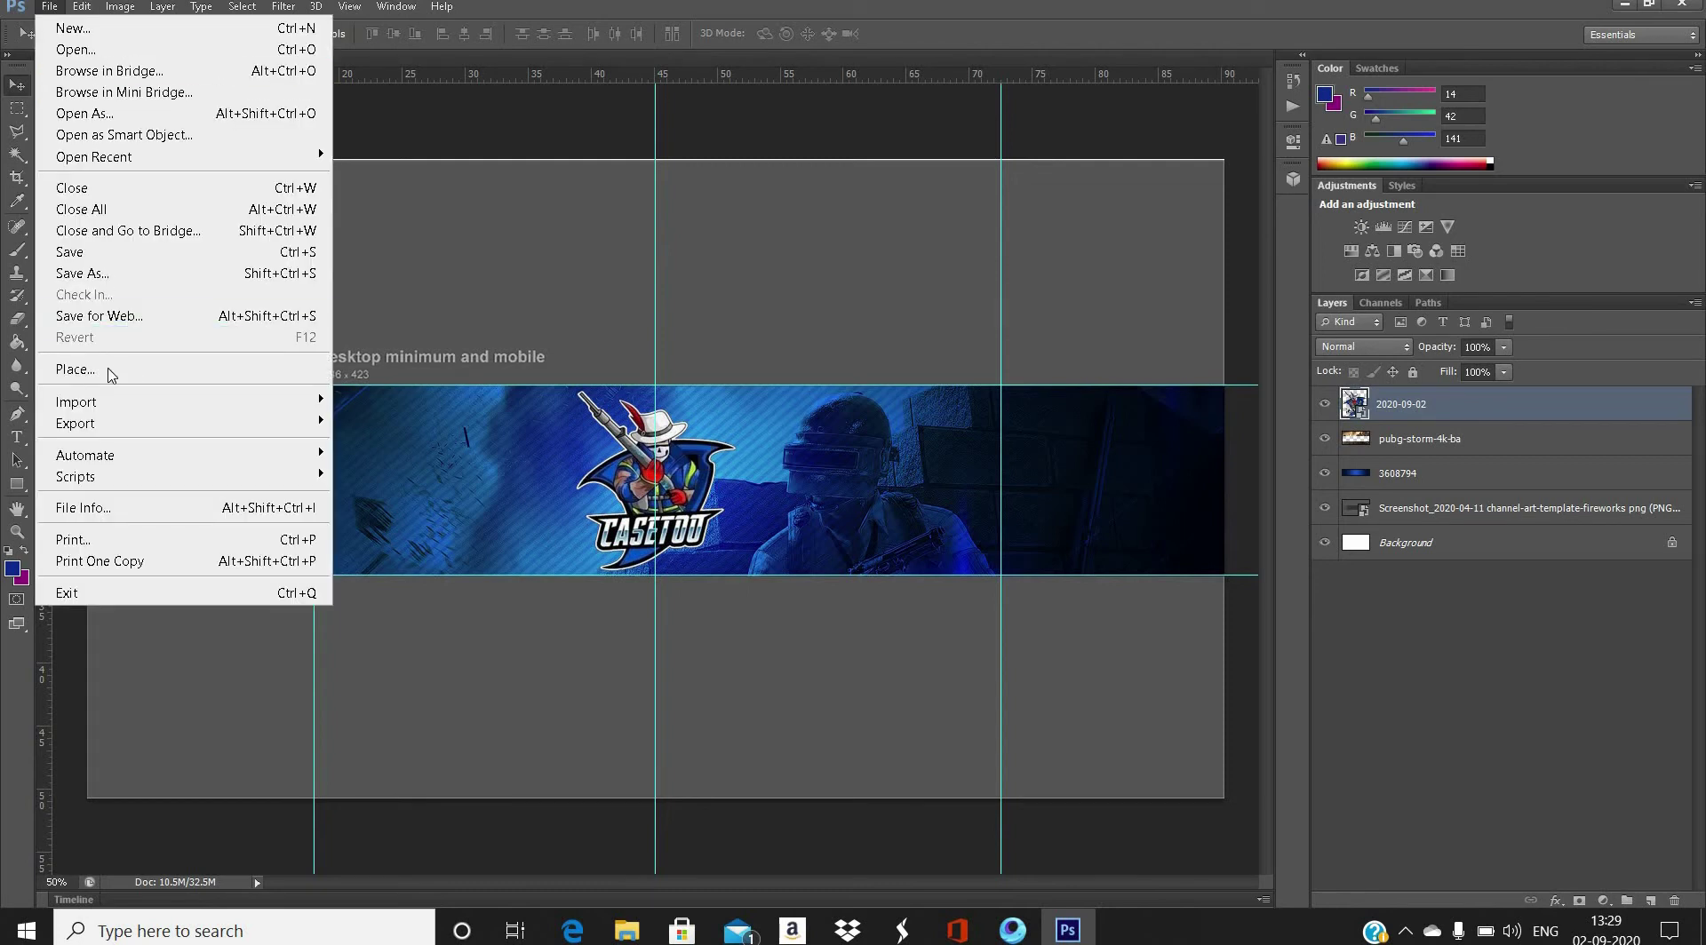
left_click(109, 367)
left_click(425, 46)
left_click(196, 160)
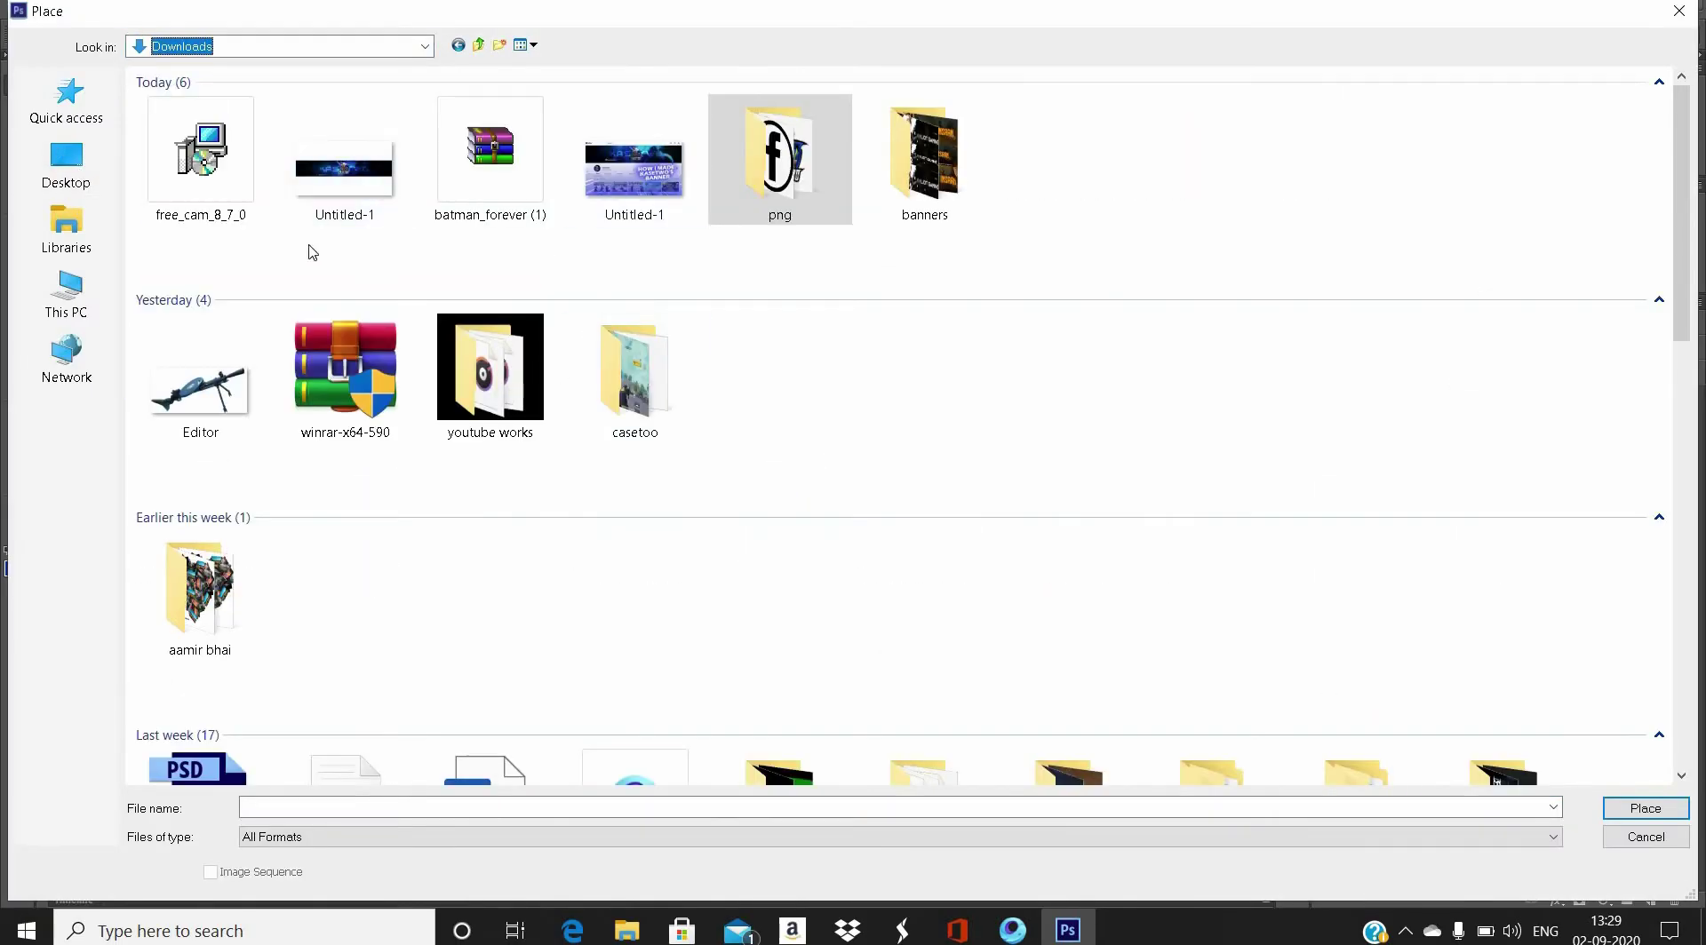
scroll(794, 451, "down", 5)
double_click(978, 469)
double_click(1043, 190)
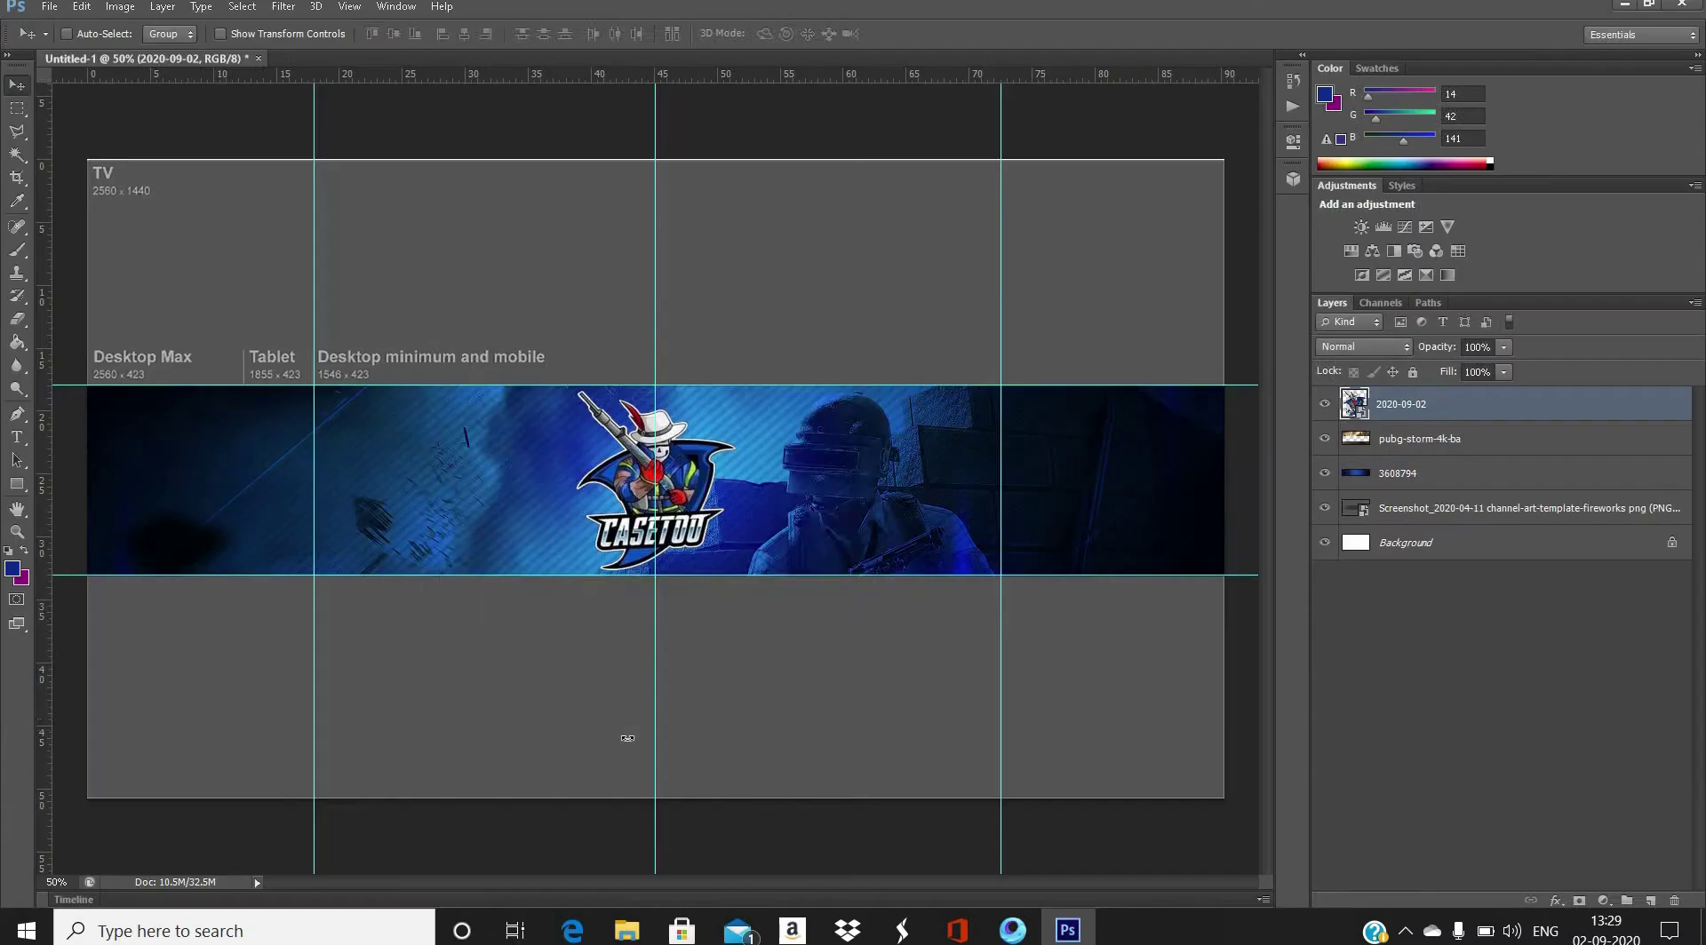
left_click_drag(657, 727, 656, 576)
left_click_drag(894, 408, 1225, 408)
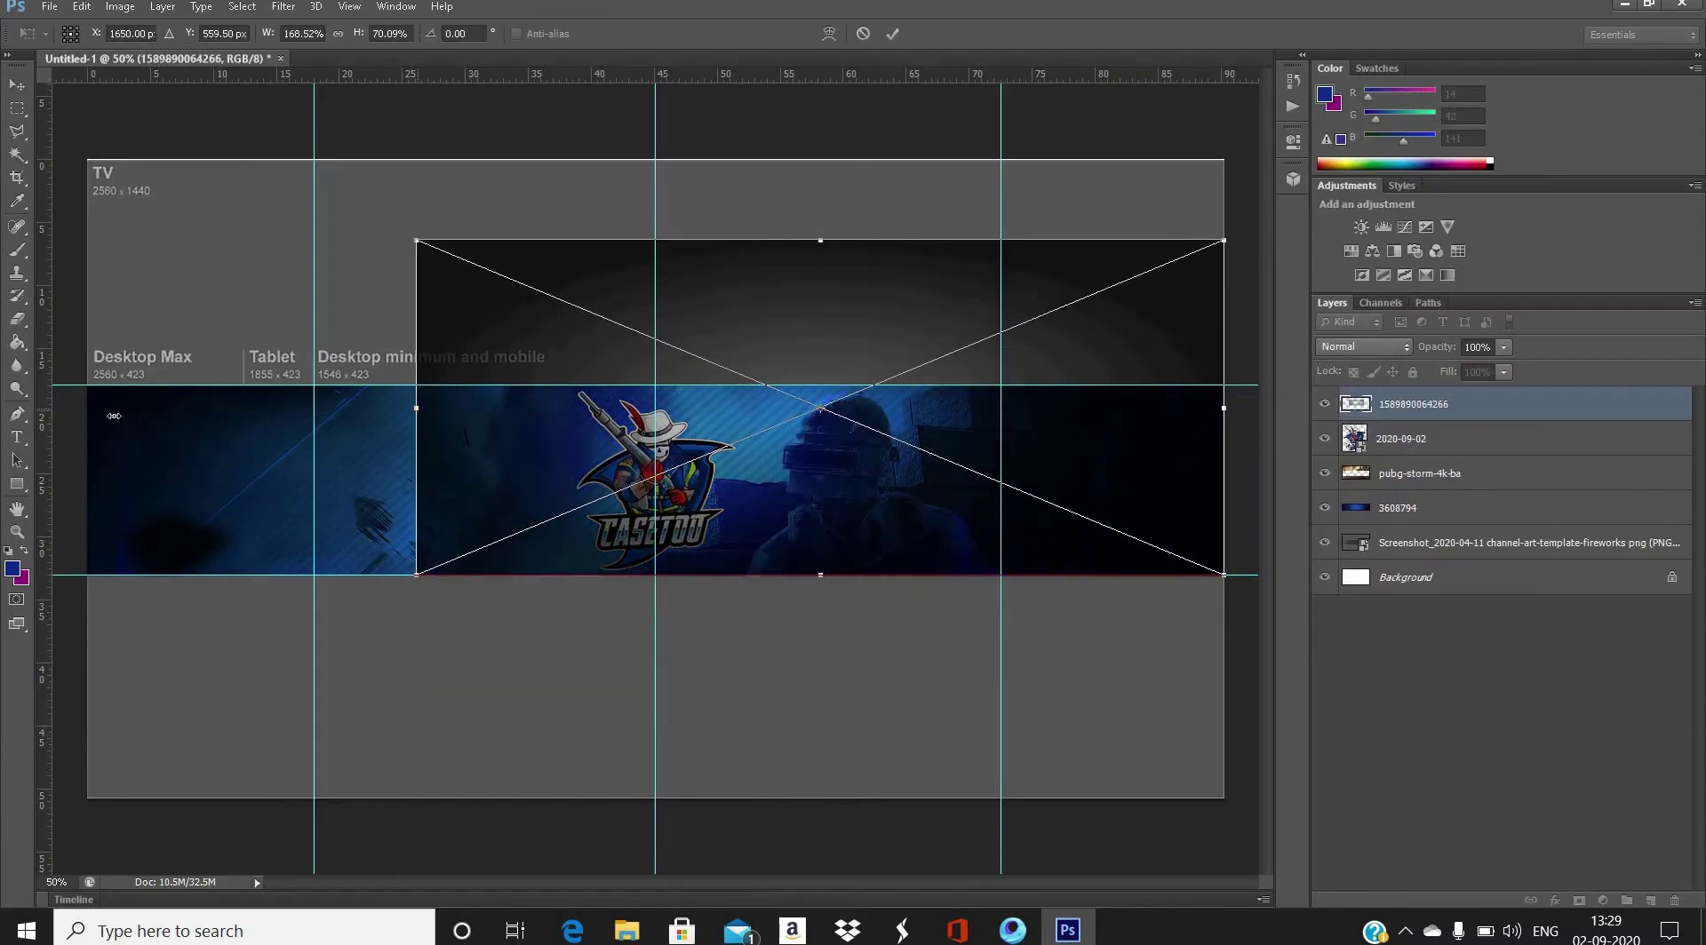
left_click_drag(417, 407, 87, 407)
left_click_drag(657, 240, 663, 384)
key("Return")
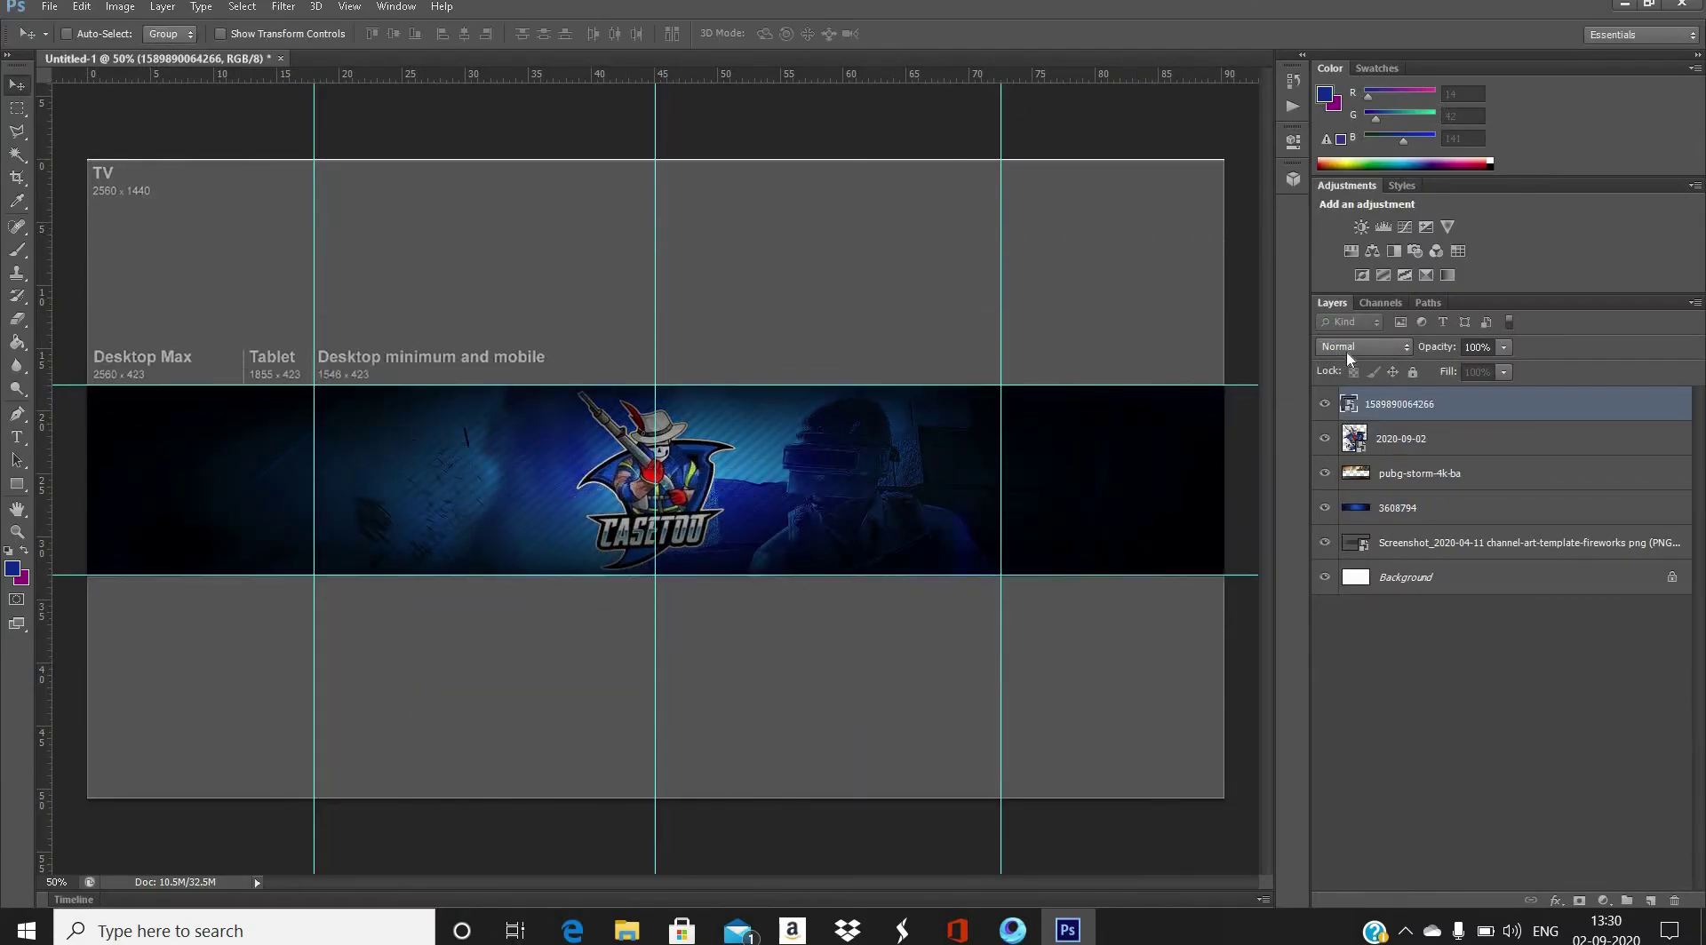
left_click(1363, 346)
left_click(1340, 562)
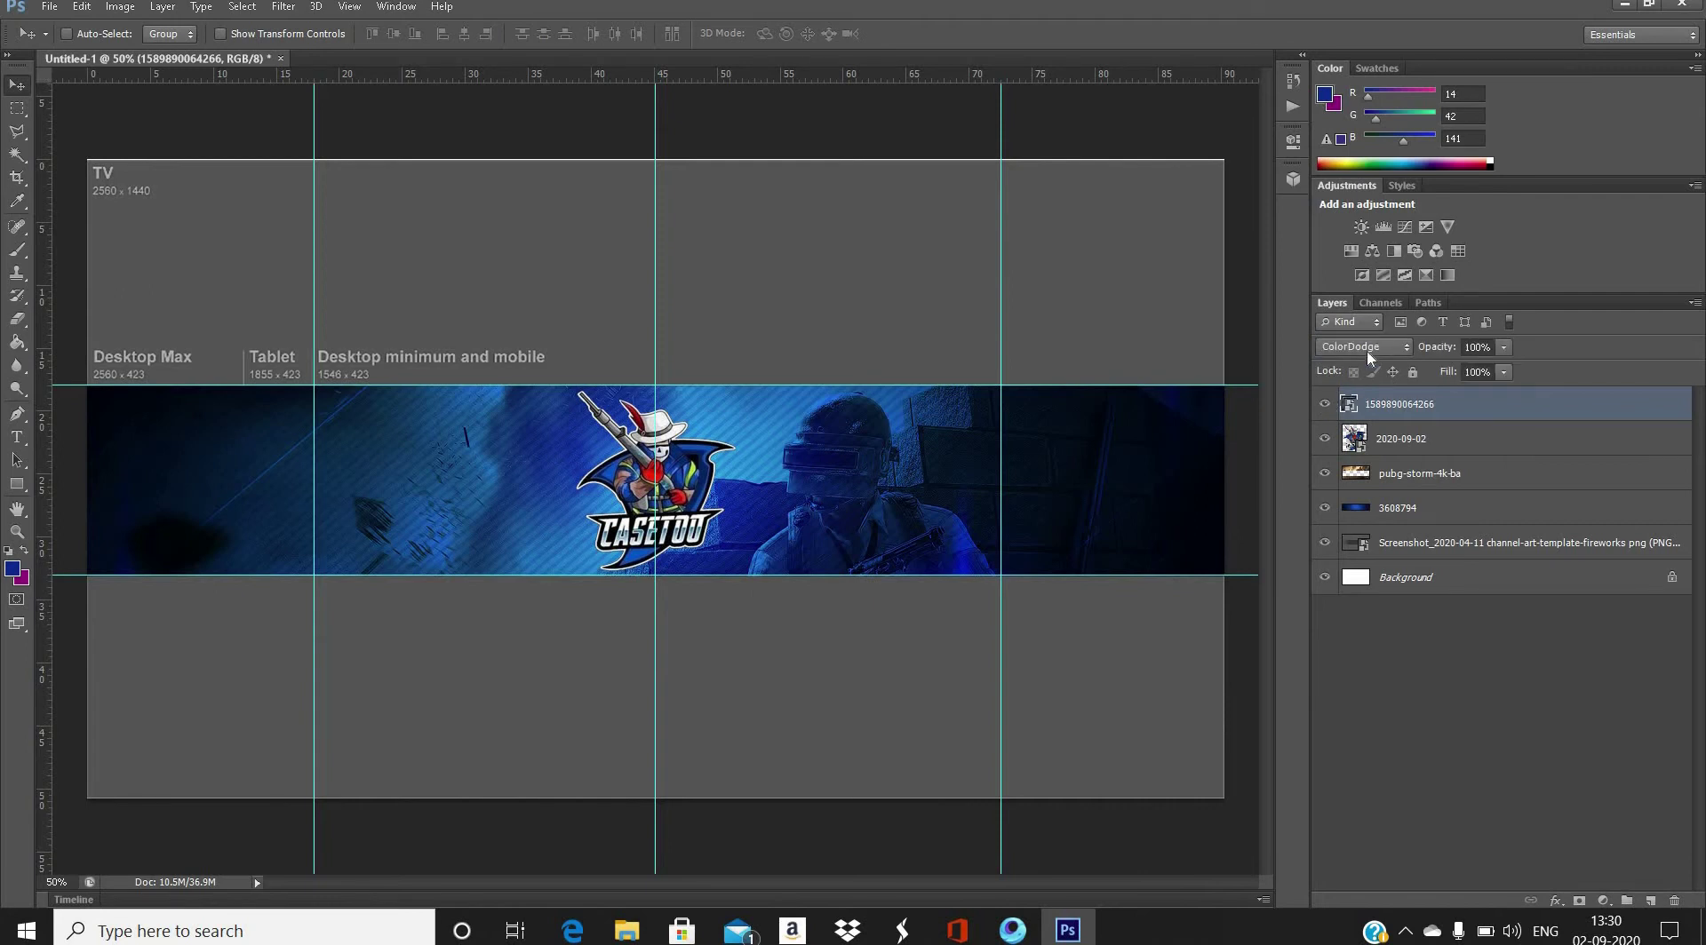
left_click(1370, 348)
left_click(1341, 498)
left_click(1363, 347)
left_click(1327, 469)
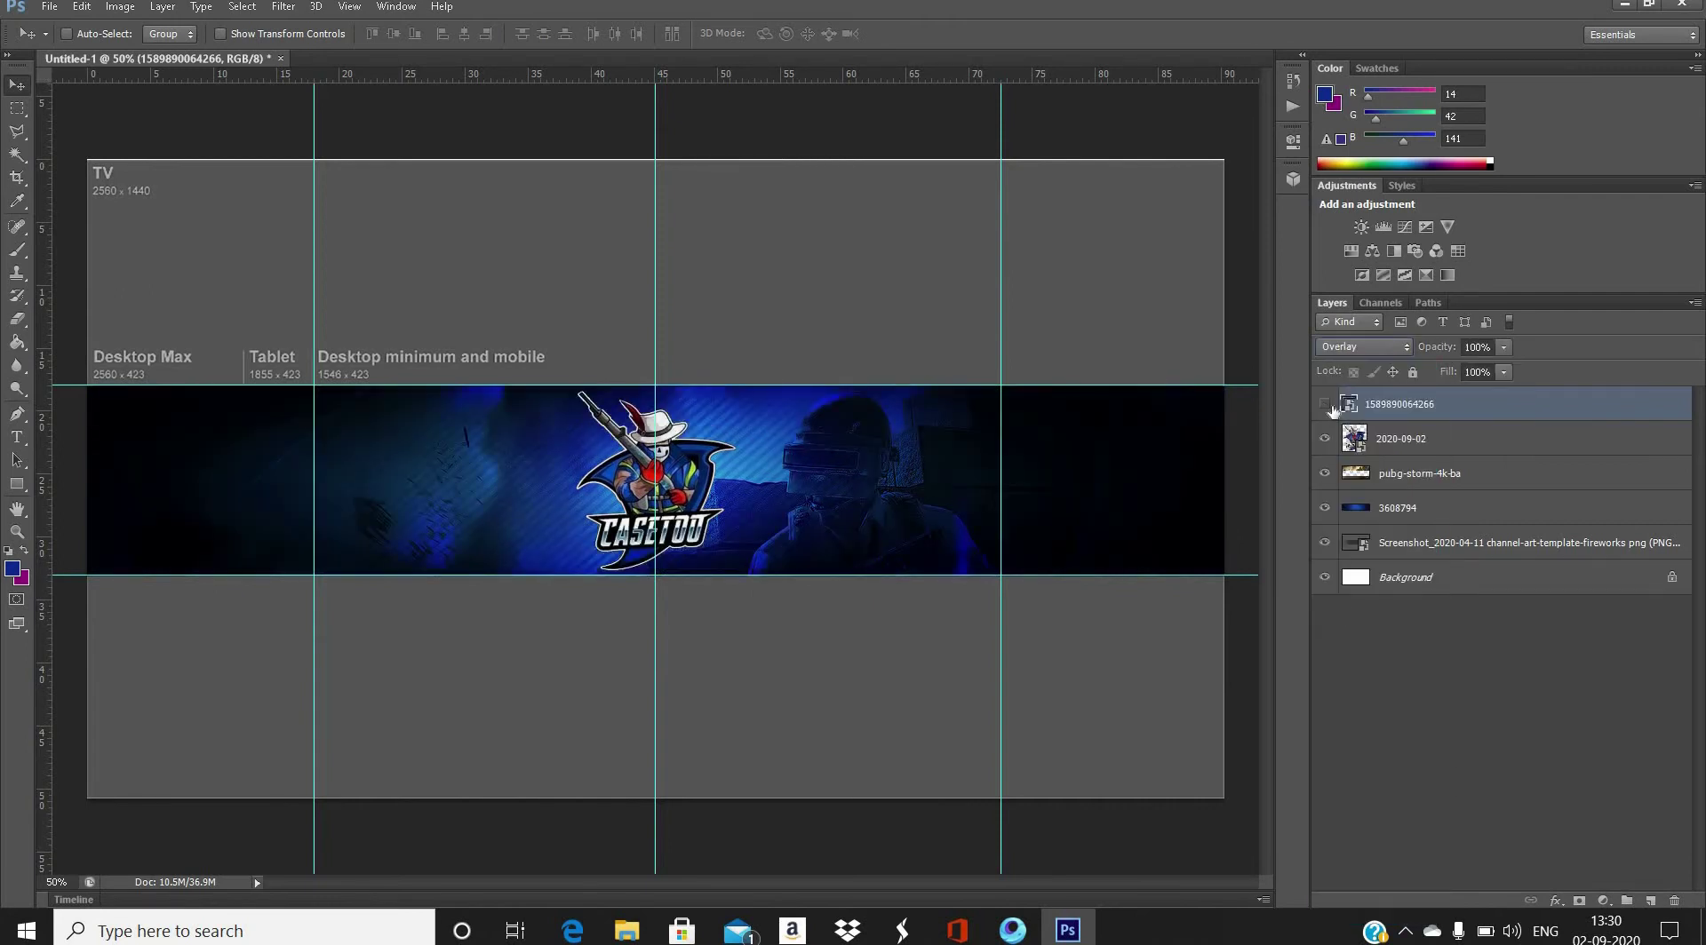
left_click(1369, 346)
left_click(1342, 442)
left_click(1368, 347)
left_click(1342, 469)
left_click_drag(1488, 372, 1458, 371)
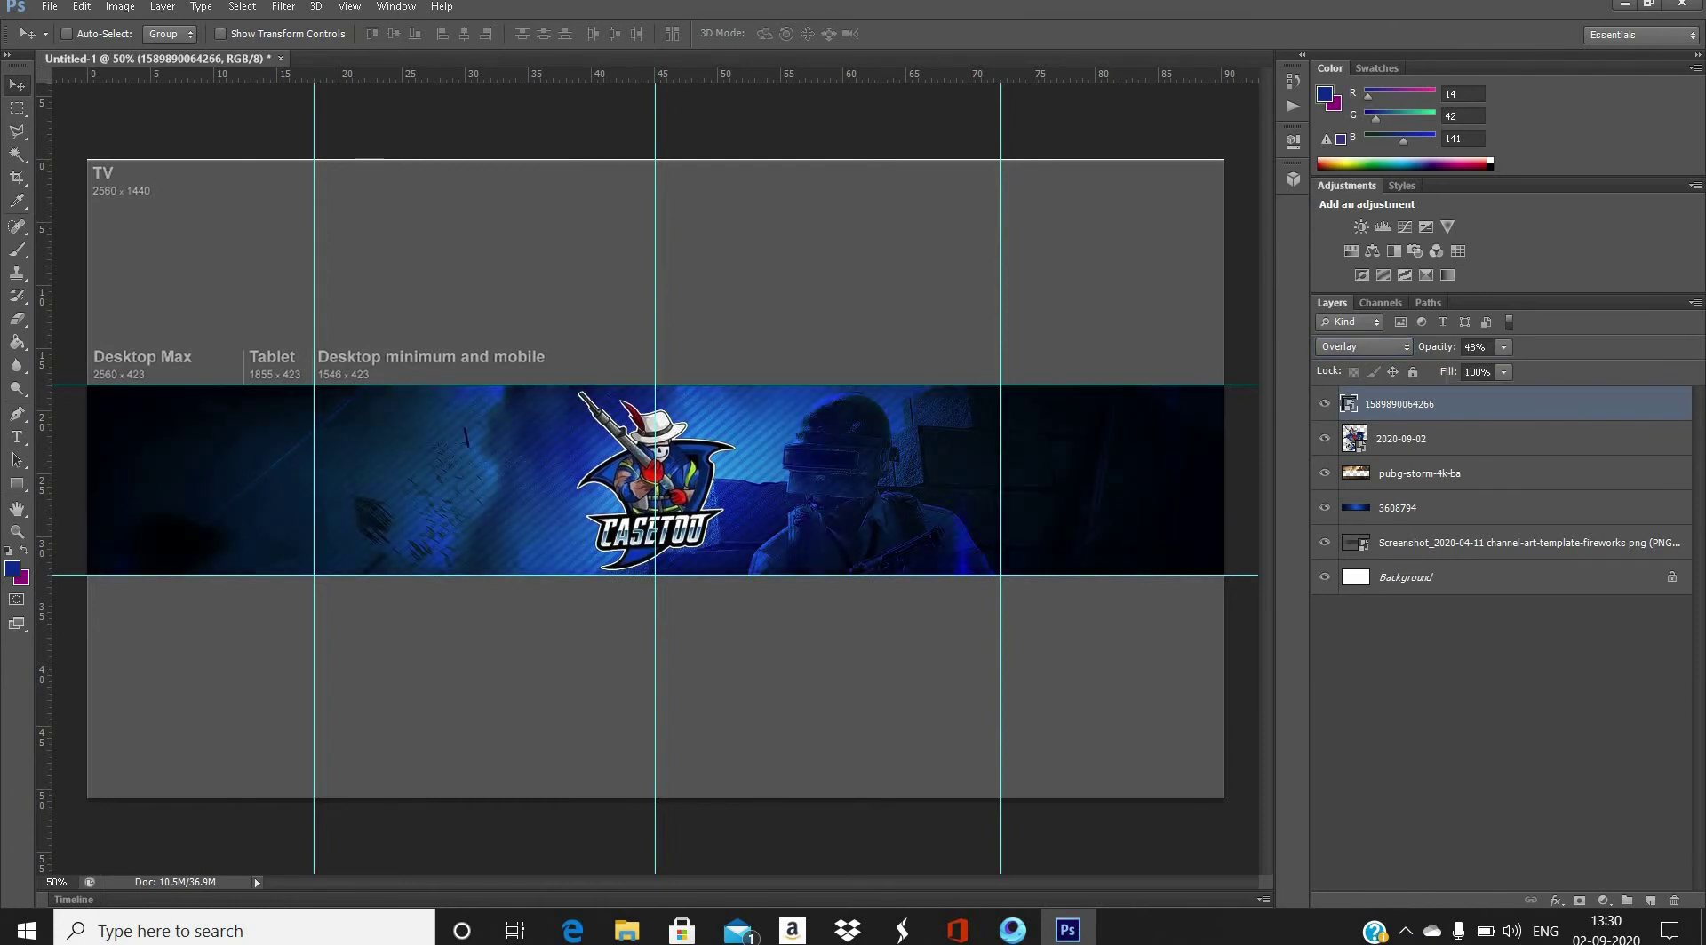
left_click(49, 6)
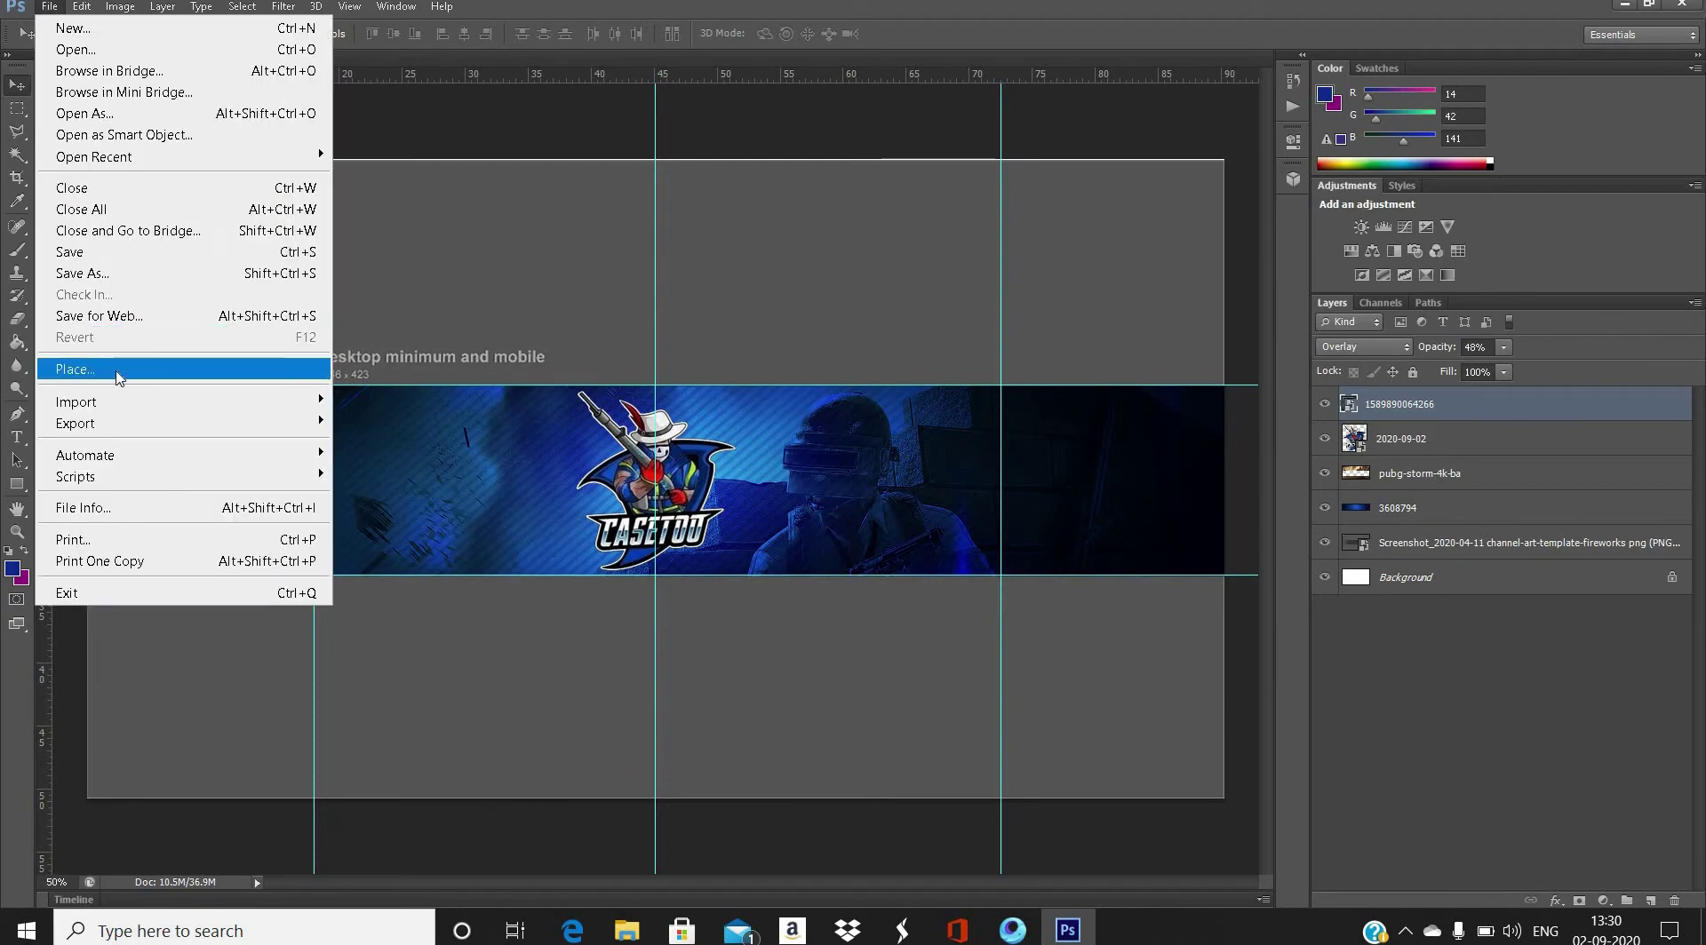
left_click(116, 369)
left_click(425, 46)
left_click(237, 236)
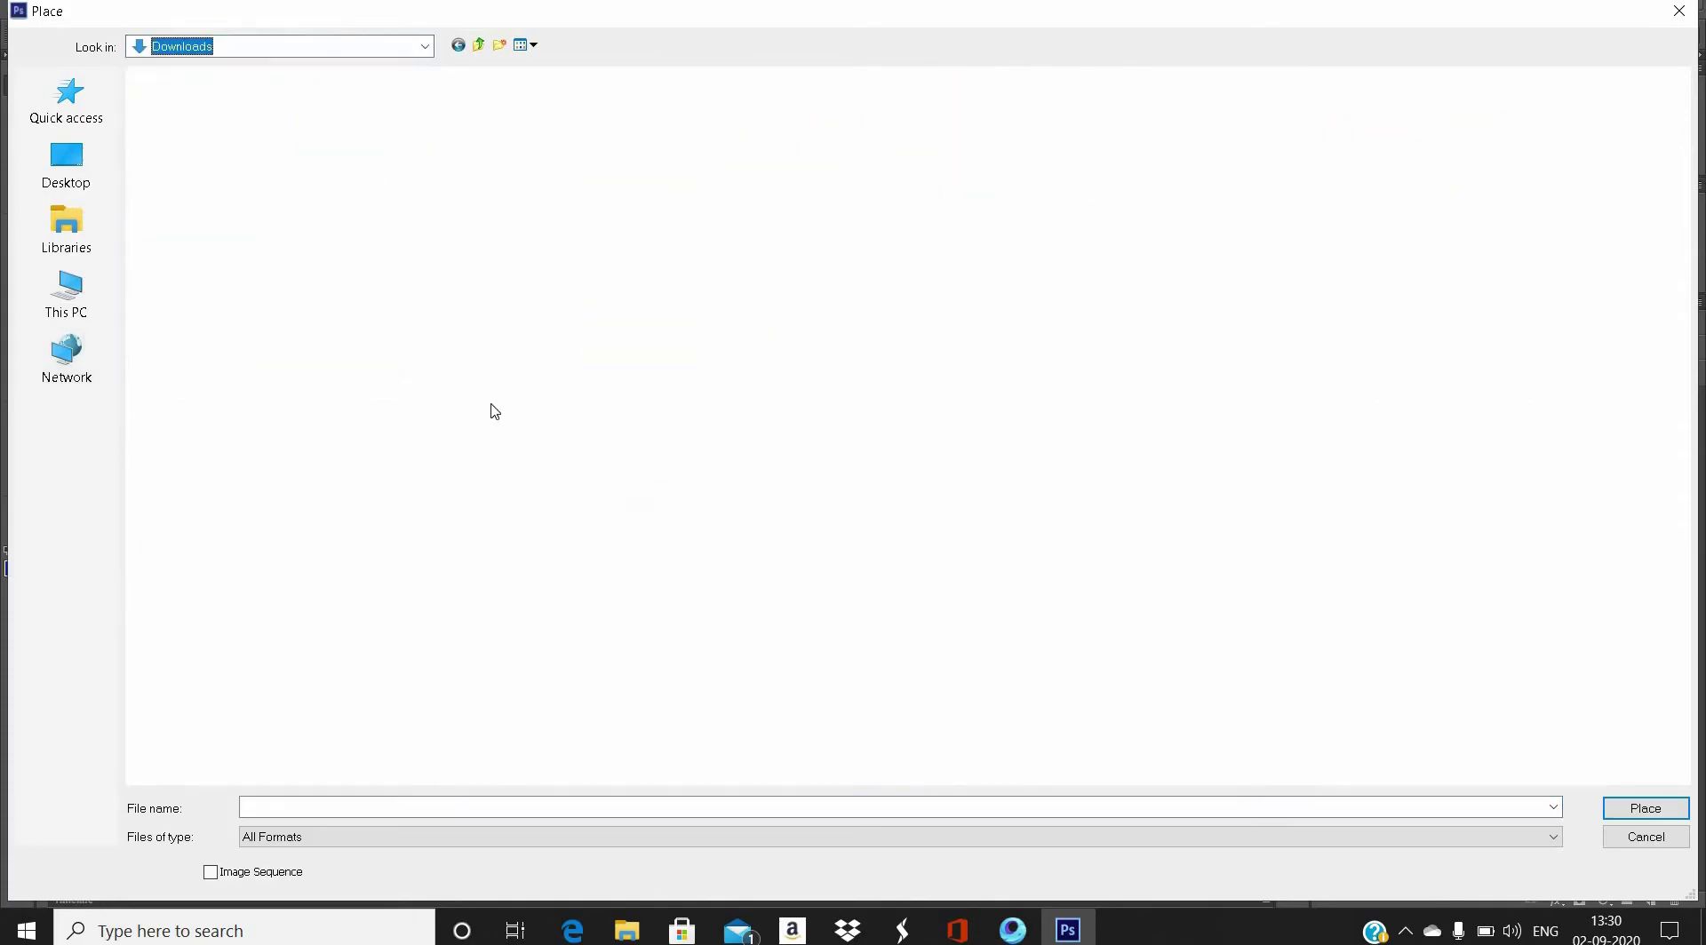
double_click(1054, 468)
scroll(1054, 468, "down", 10)
double_click(1155, 556)
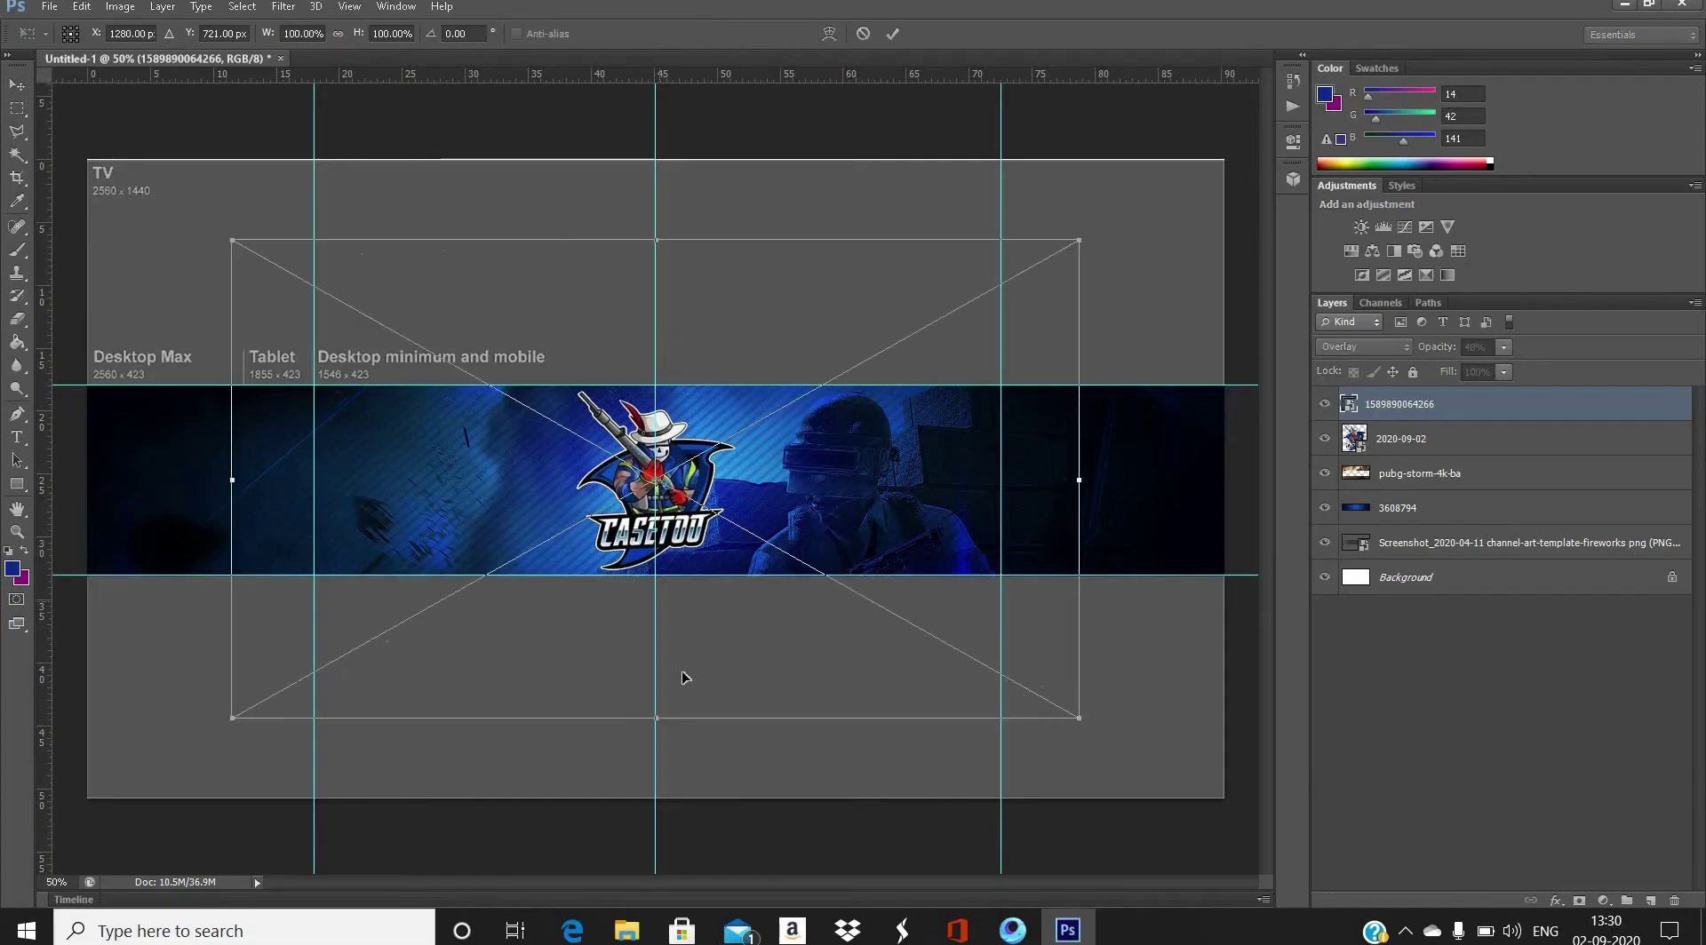
- Stretch the Particle (3) image over the full banner band between the horizontal guides and move its layer below the logo layer
left_click_drag(657, 678, 658, 577)
left_click_drag(1078, 408, 1224, 409)
left_click_drag(231, 408, 87, 408)
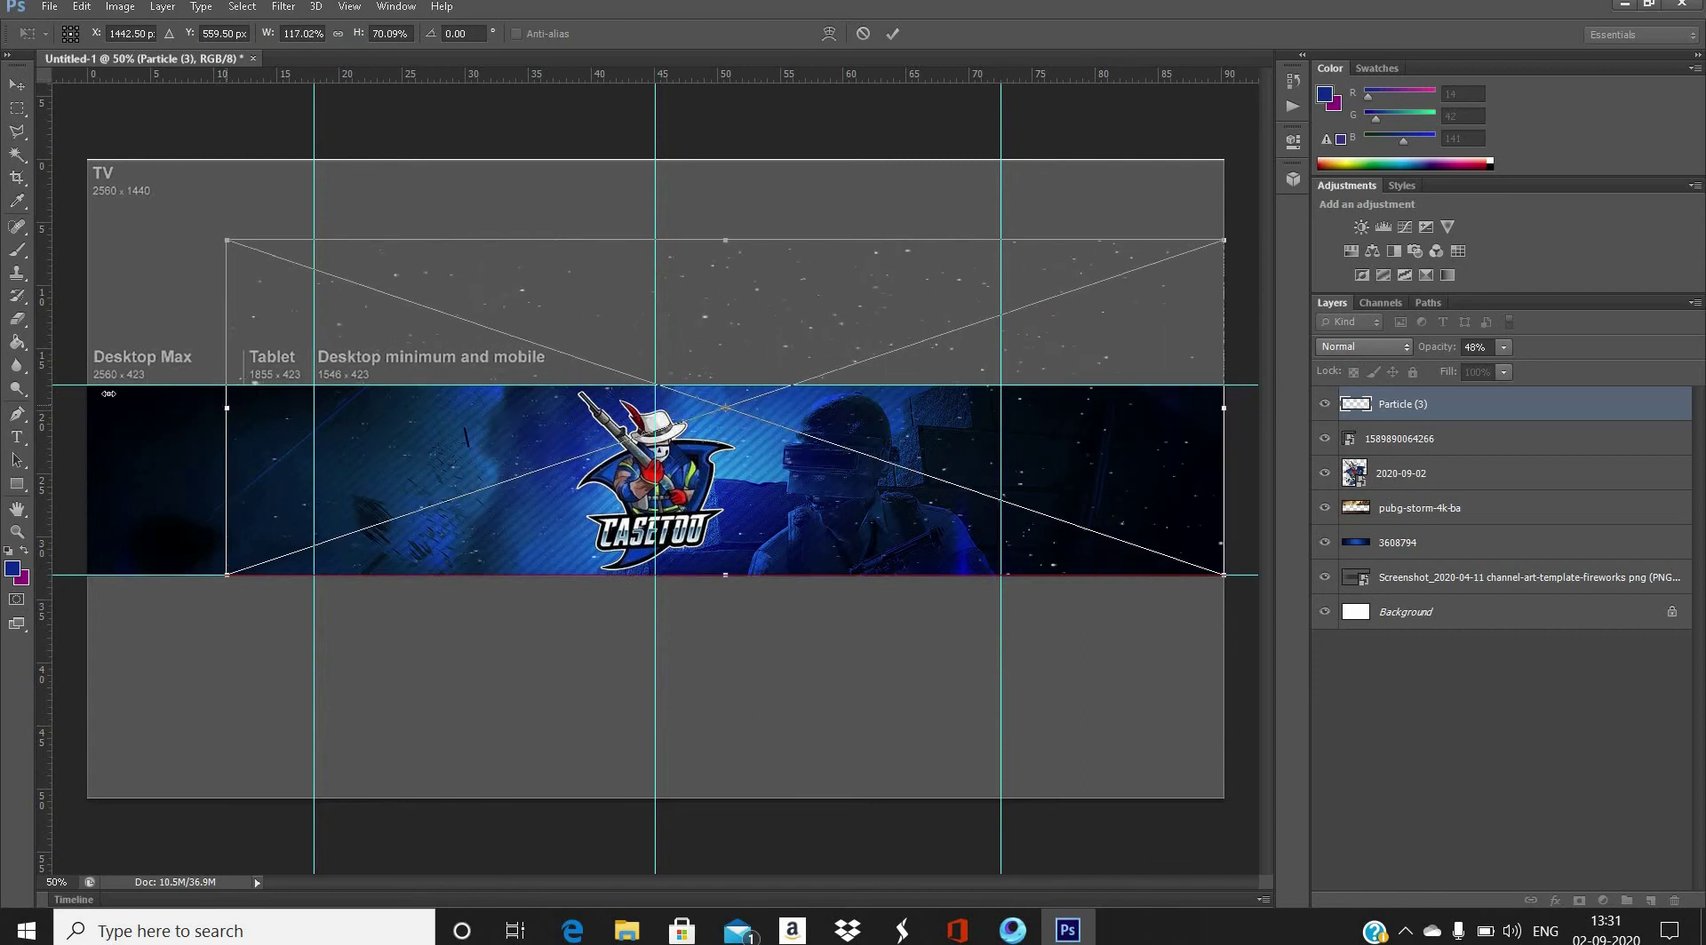
left_click_drag(655, 240, 655, 386)
key("Return")
left_click_drag(1383, 404, 1388, 497)
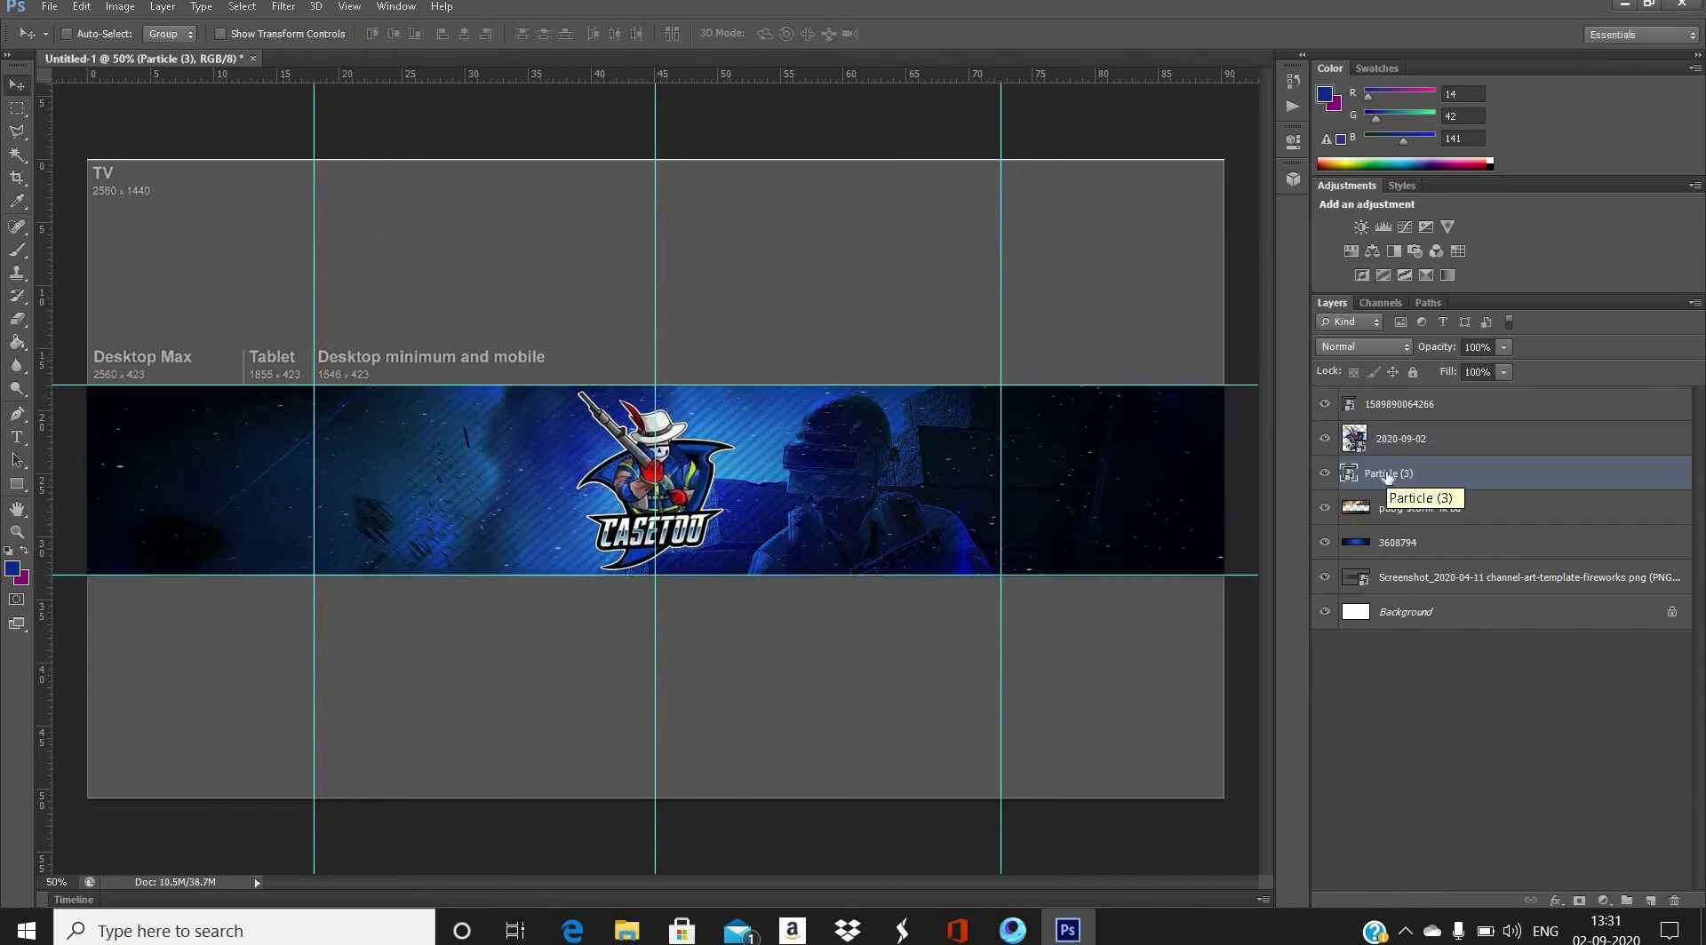
- Place the pngwing.com Instagram icon from the png folder, scaled to about 15%, at the lower part of the banner to the logo's left
left_click(51, 9)
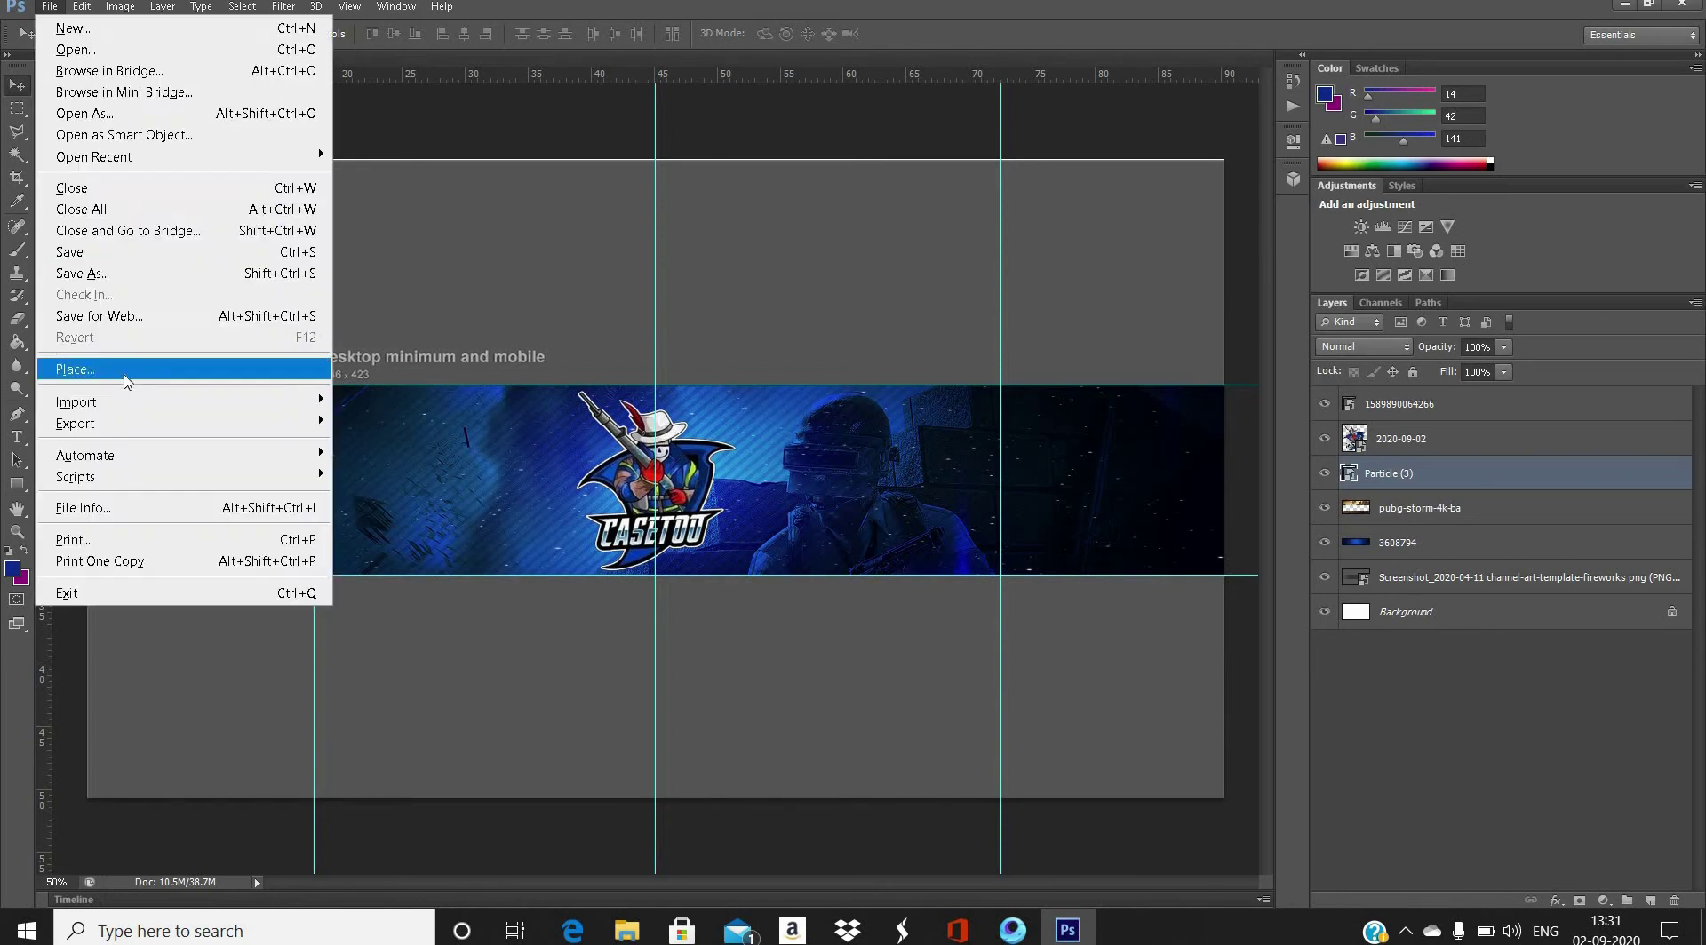
left_click(120, 371)
scroll(1682, 384, "down", 10)
scroll(1682, 385, "down", 15)
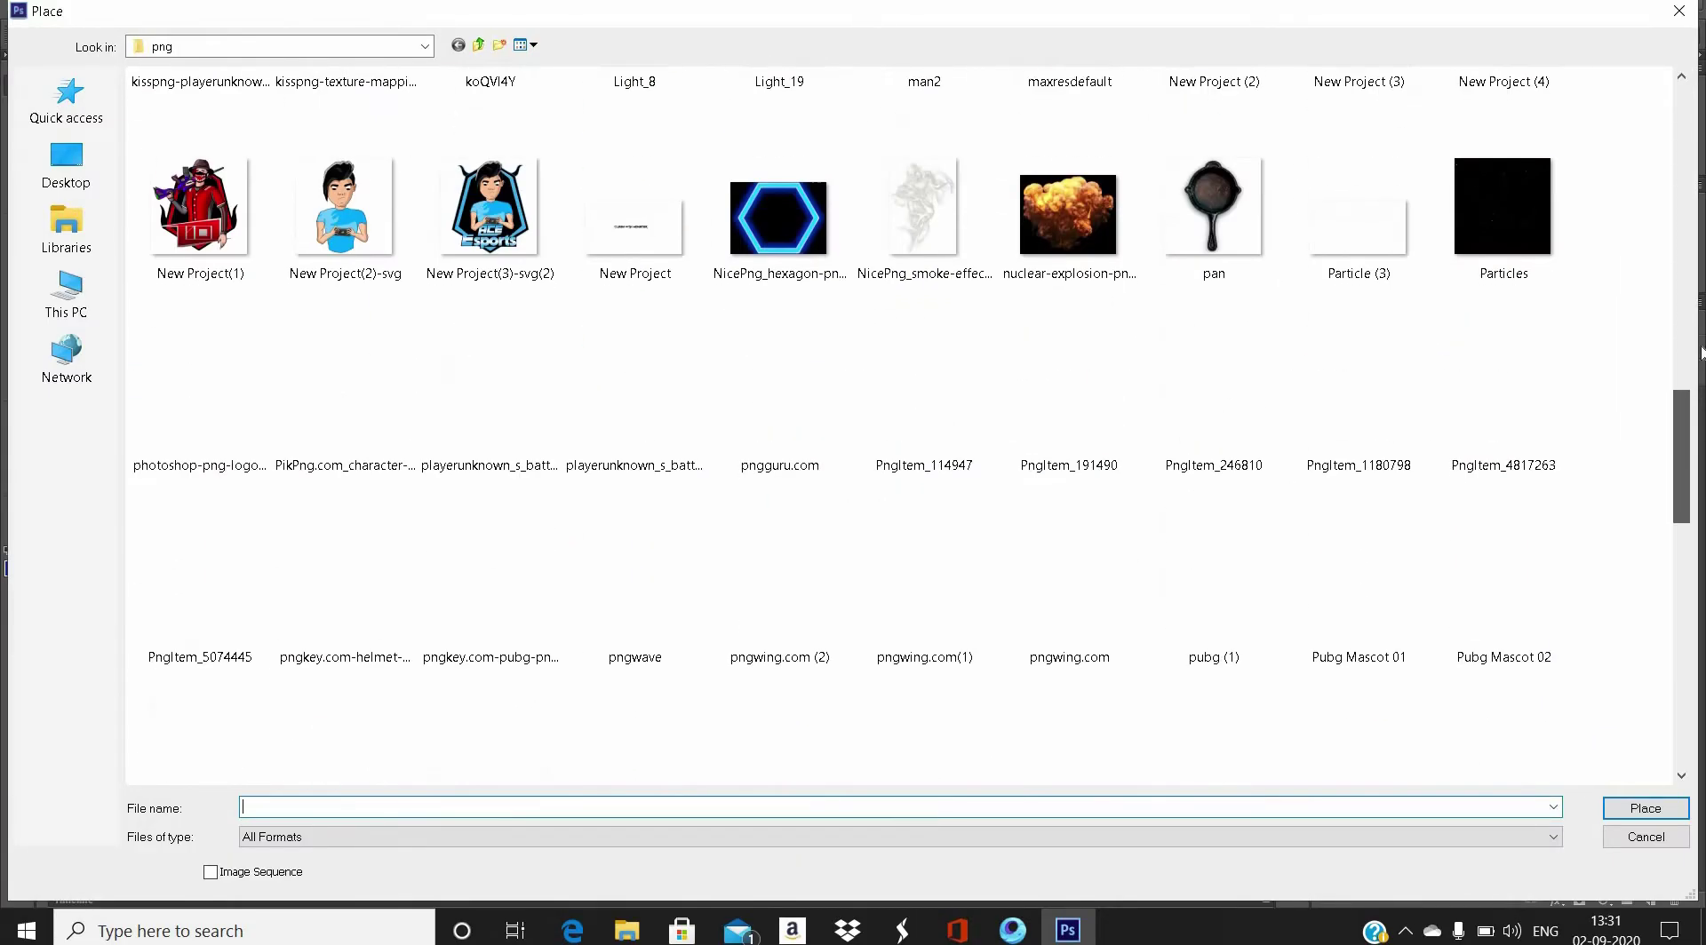
double_click(1213, 436)
left_click_drag(768, 366, 573, 578)
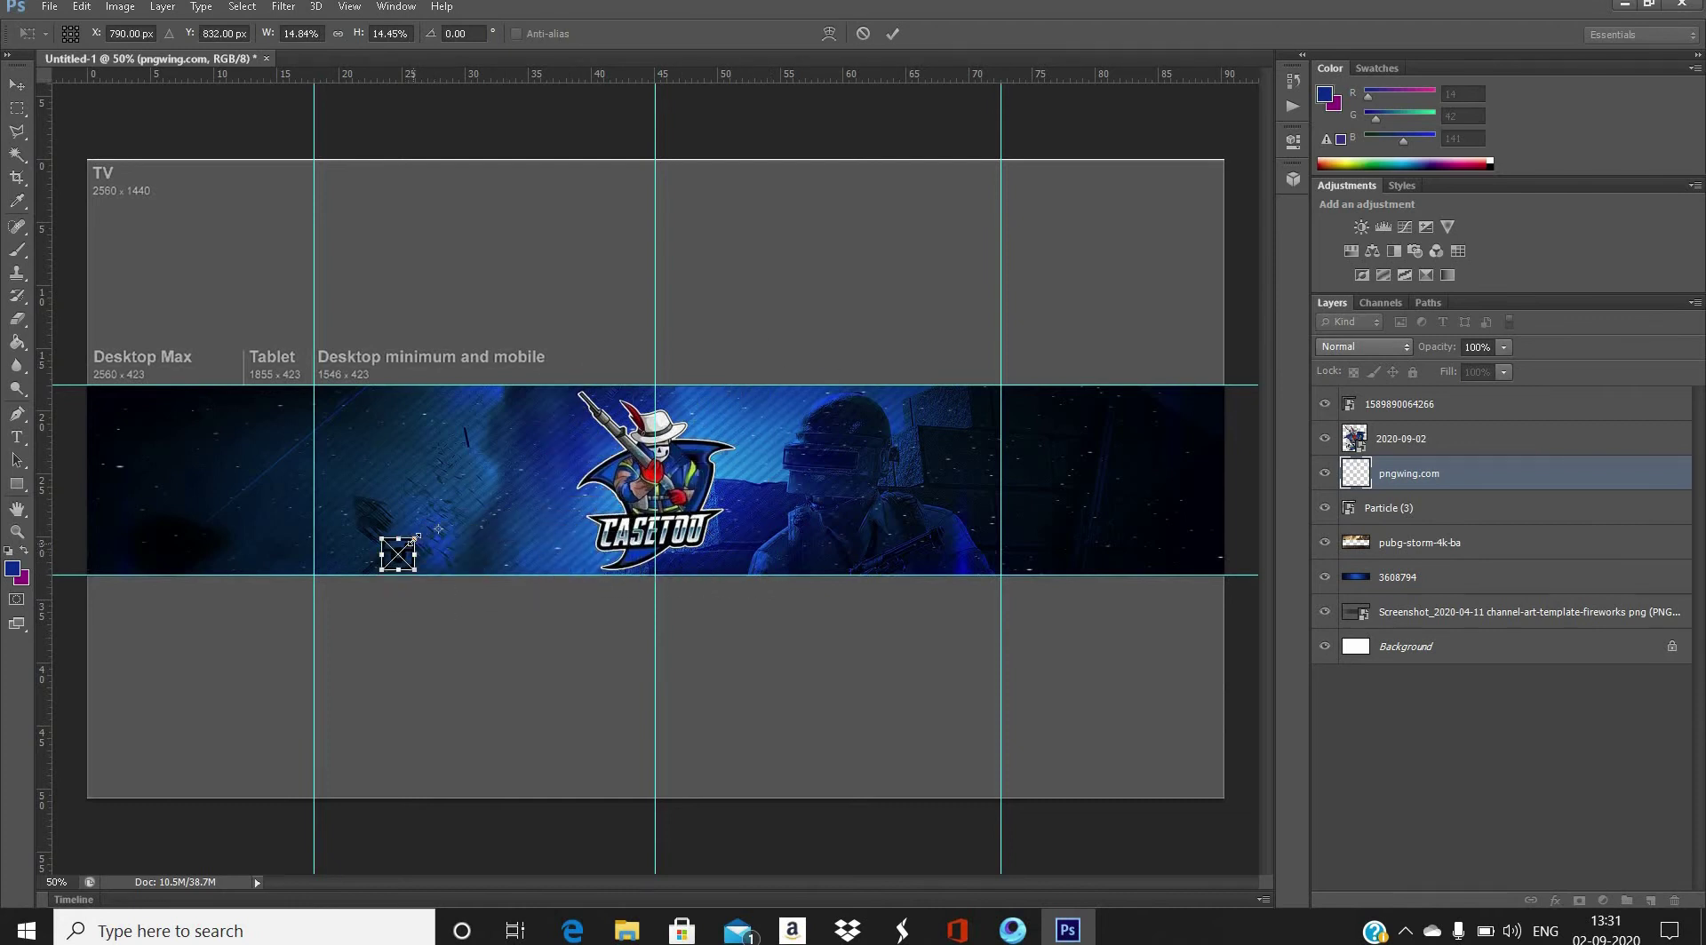
left_click(892, 33)
- Apply a white Color Overlay to the Instagram icon layer
right_click(1454, 465)
left_click(1385, 175)
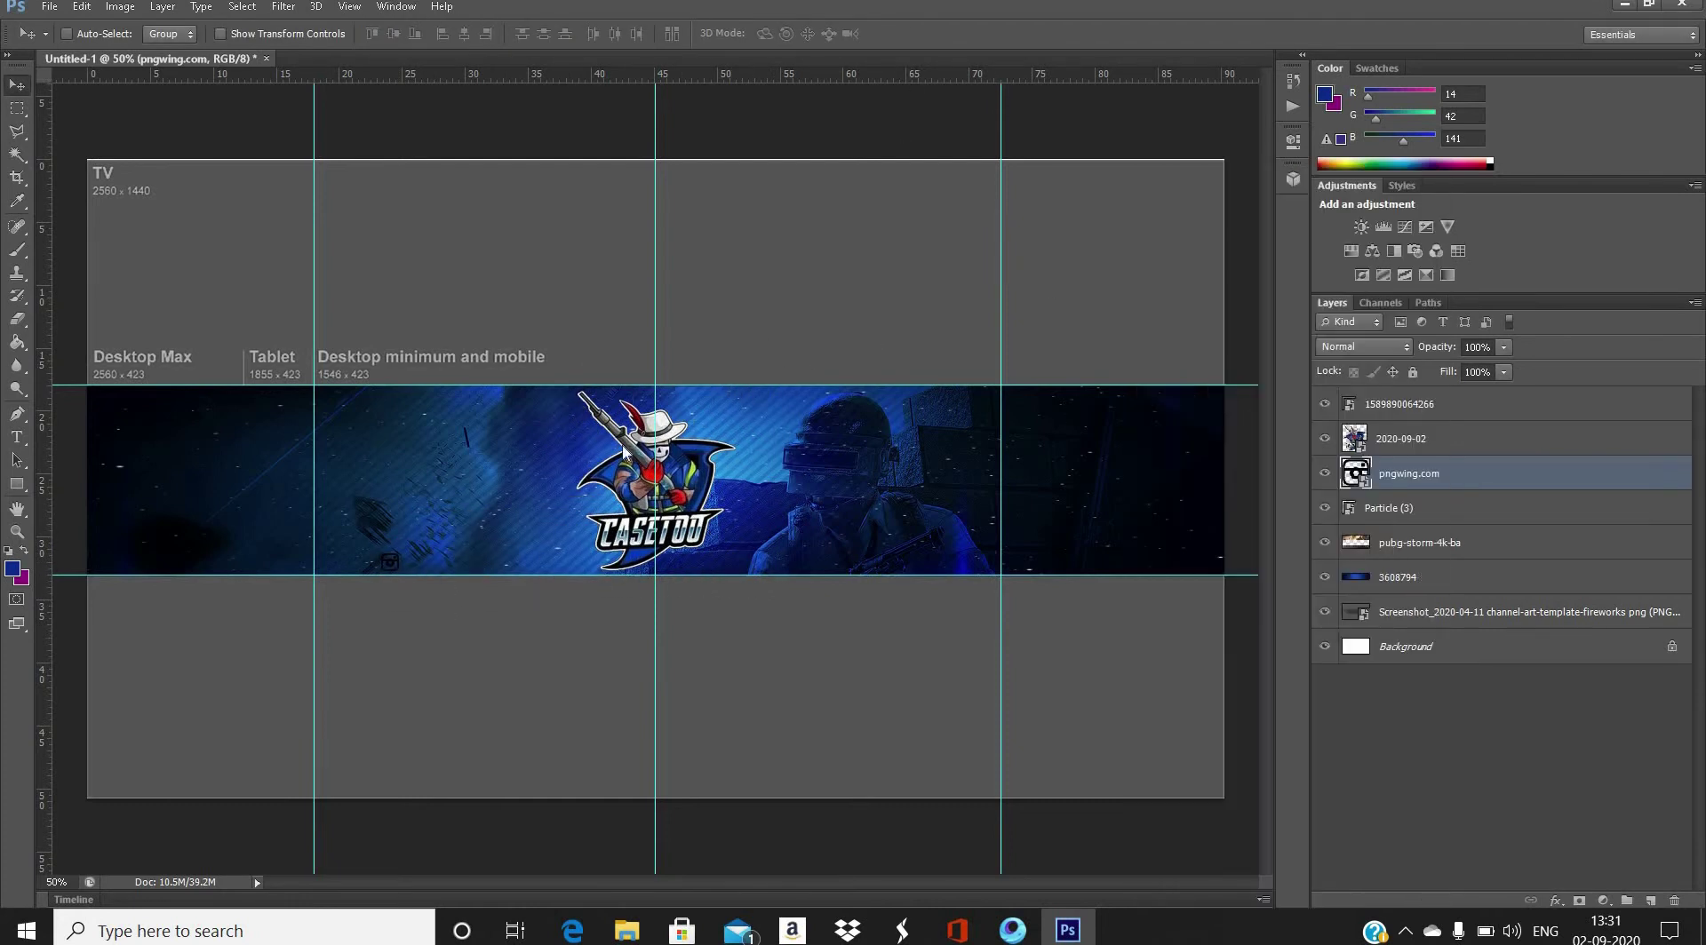
left_click(1154, 310)
left_click(1492, 166)
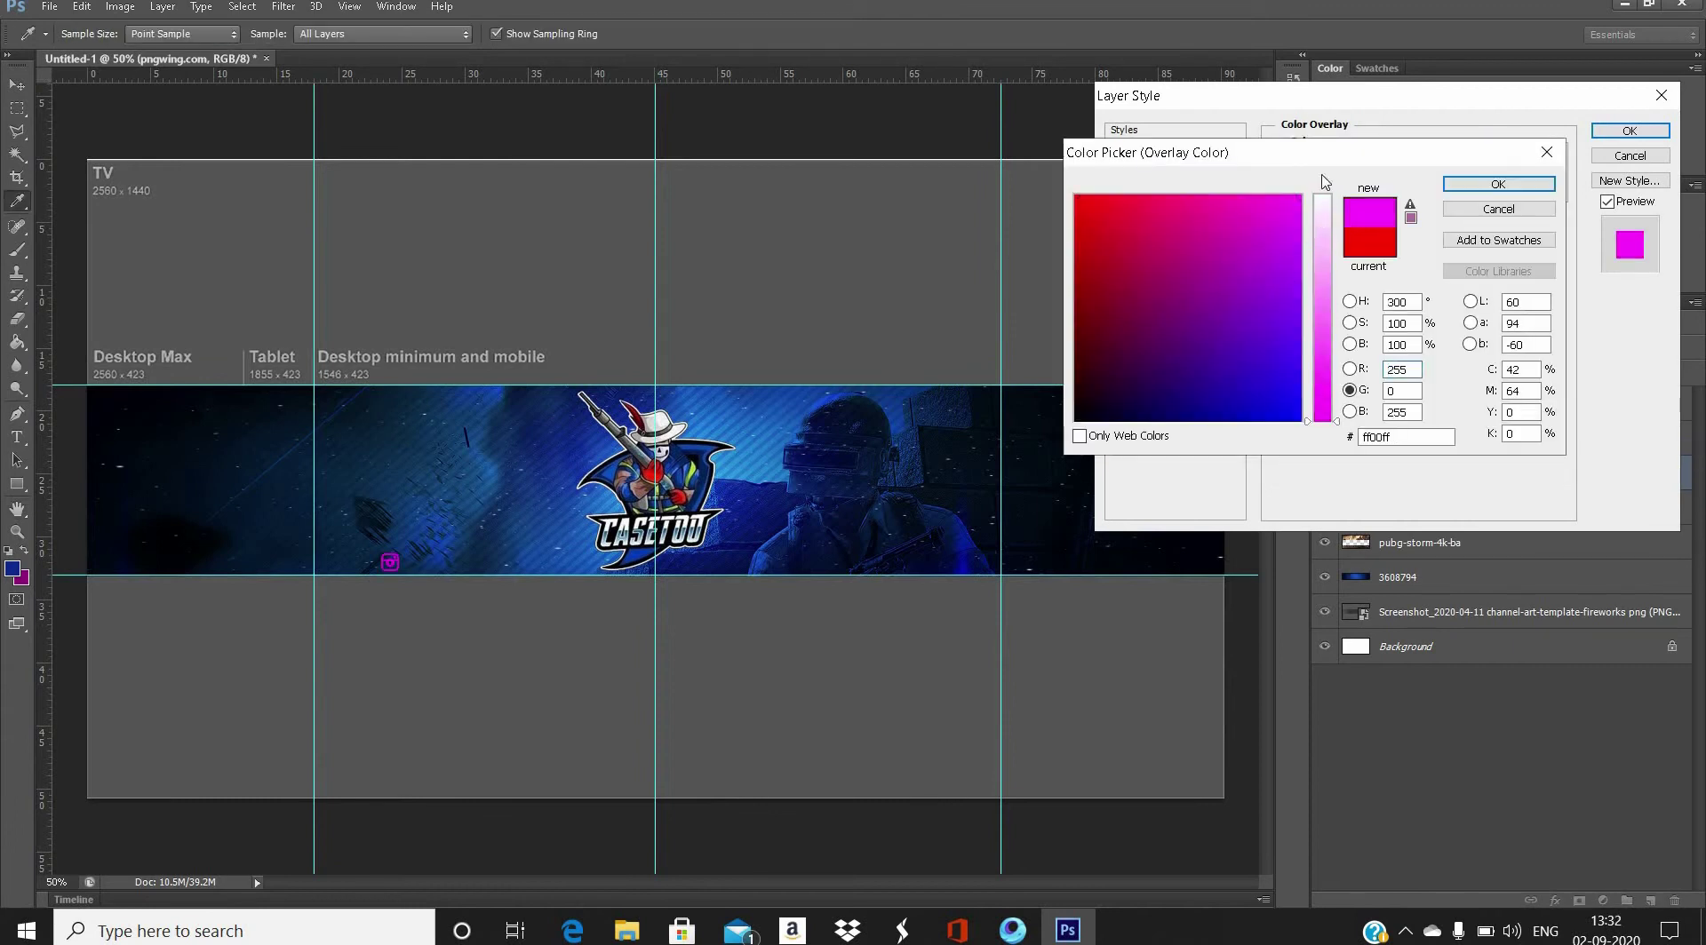
left_click(1294, 214)
left_click(1520, 185)
key("Return")
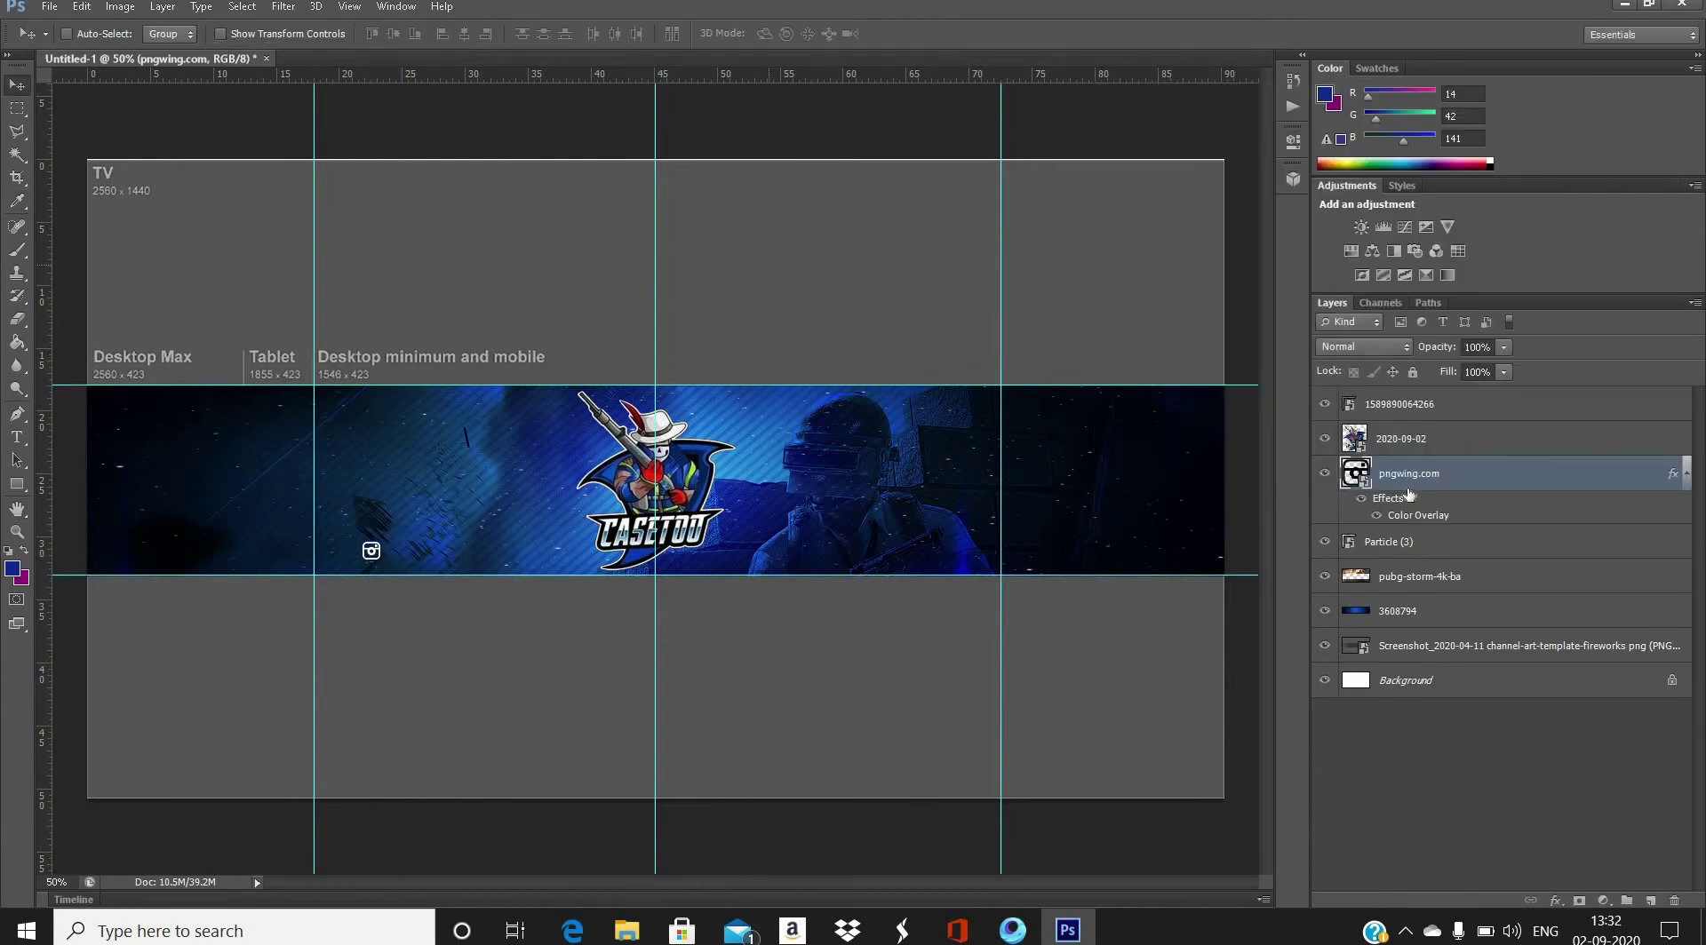
- Set the Type tool to the BatmanForeverAlternate font at 220 pt
key("t")
left_click(190, 32)
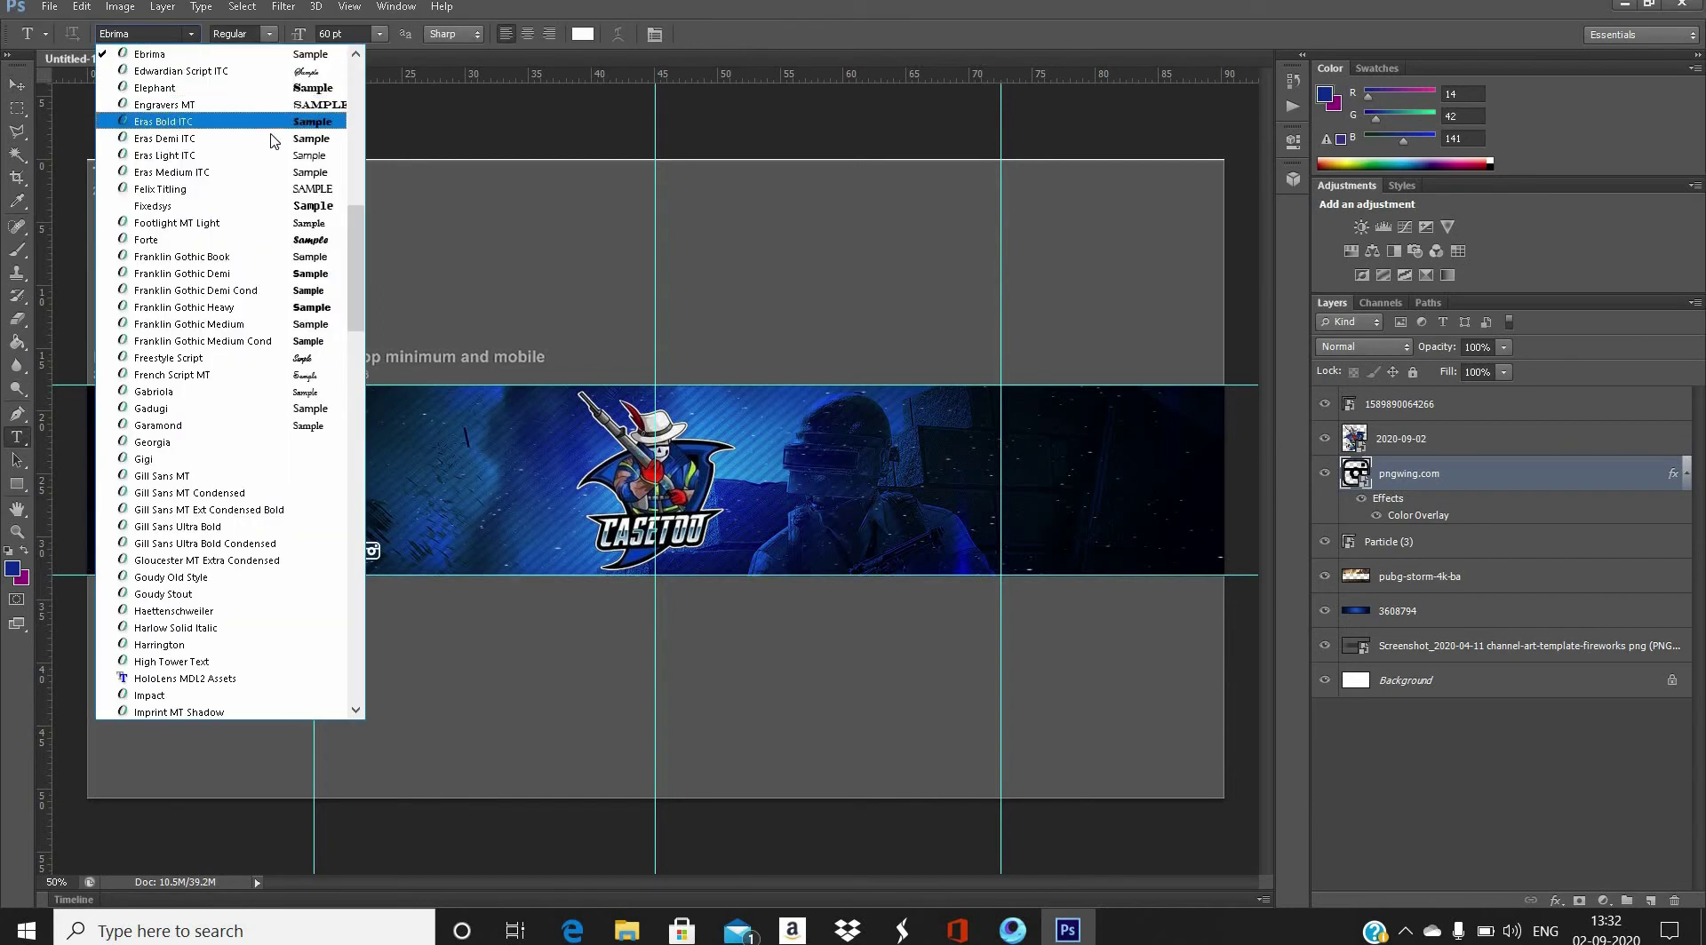
scroll(247, 251, "up", 5)
scroll(247, 252, "up", 2)
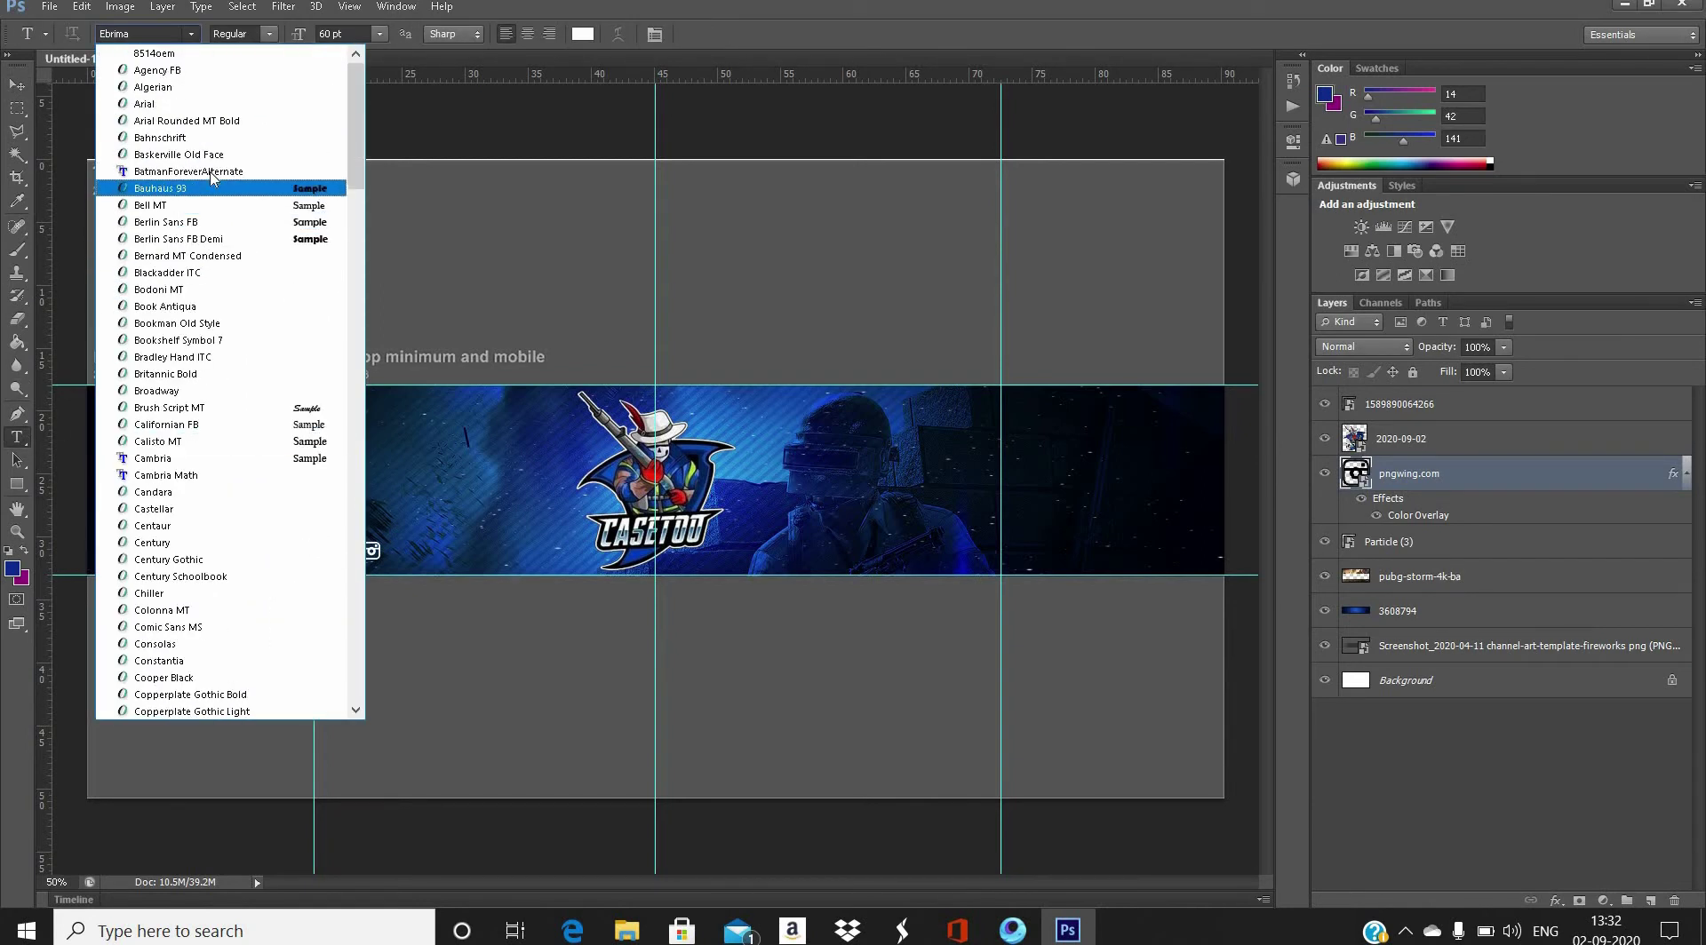
left_click(240, 179)
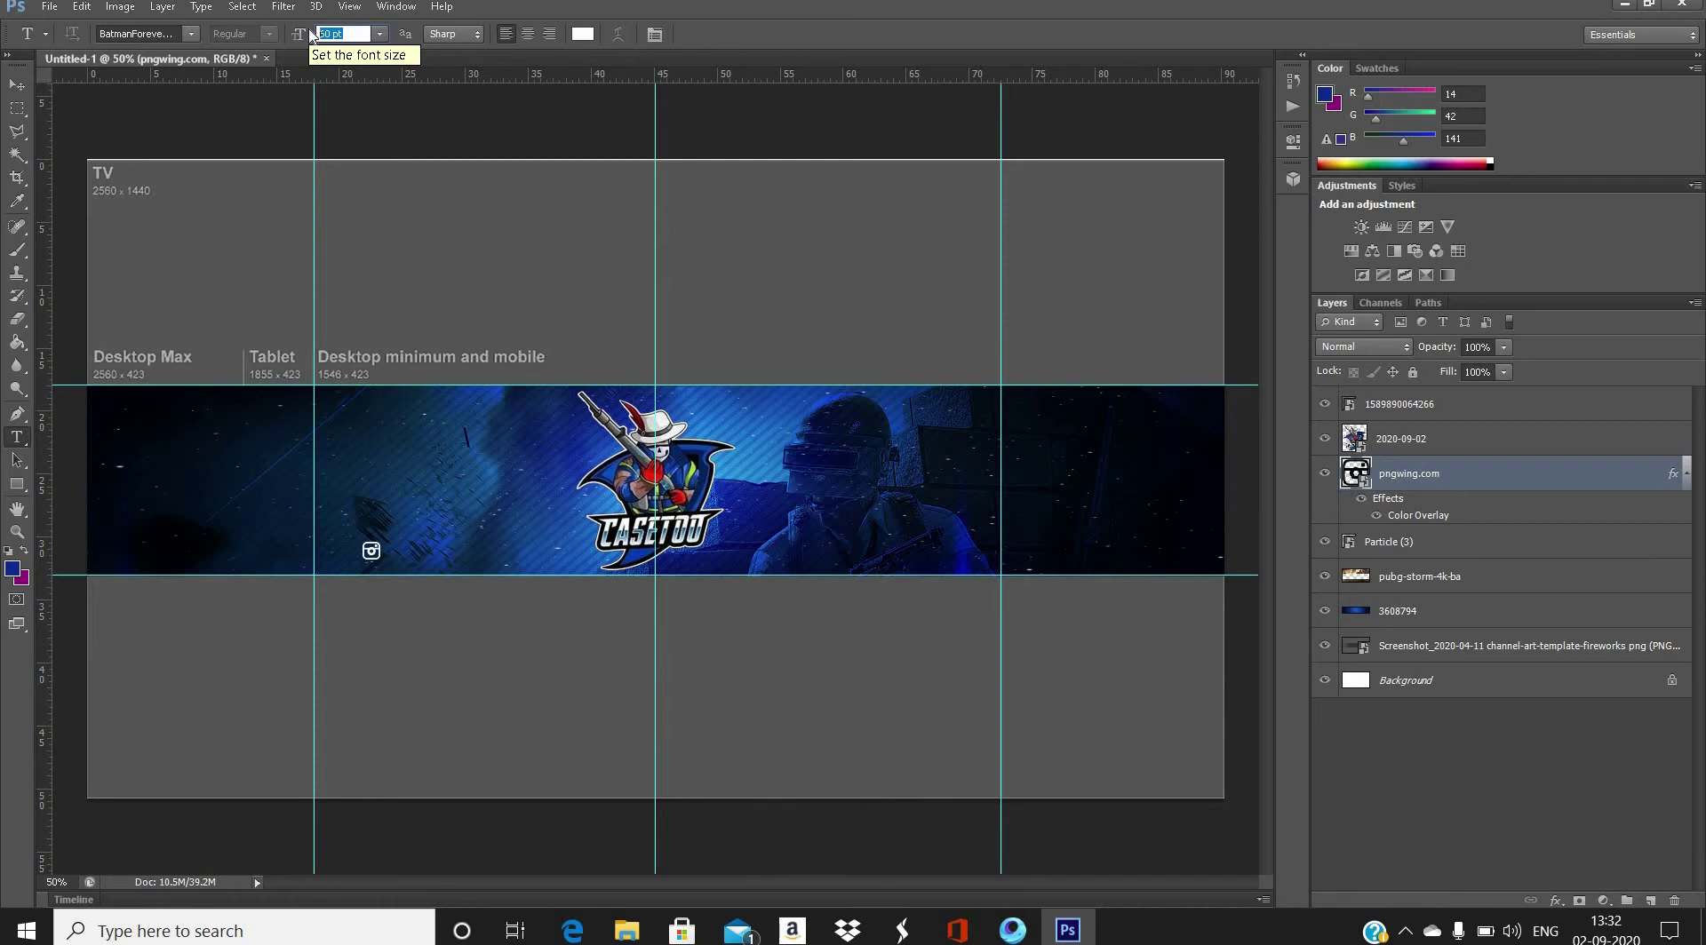
- Add the text KASETO behind the logo, fit its text box around the word and centre it in the banner
left_click_drag(958, 526, 958, 526)
type("KASETO")
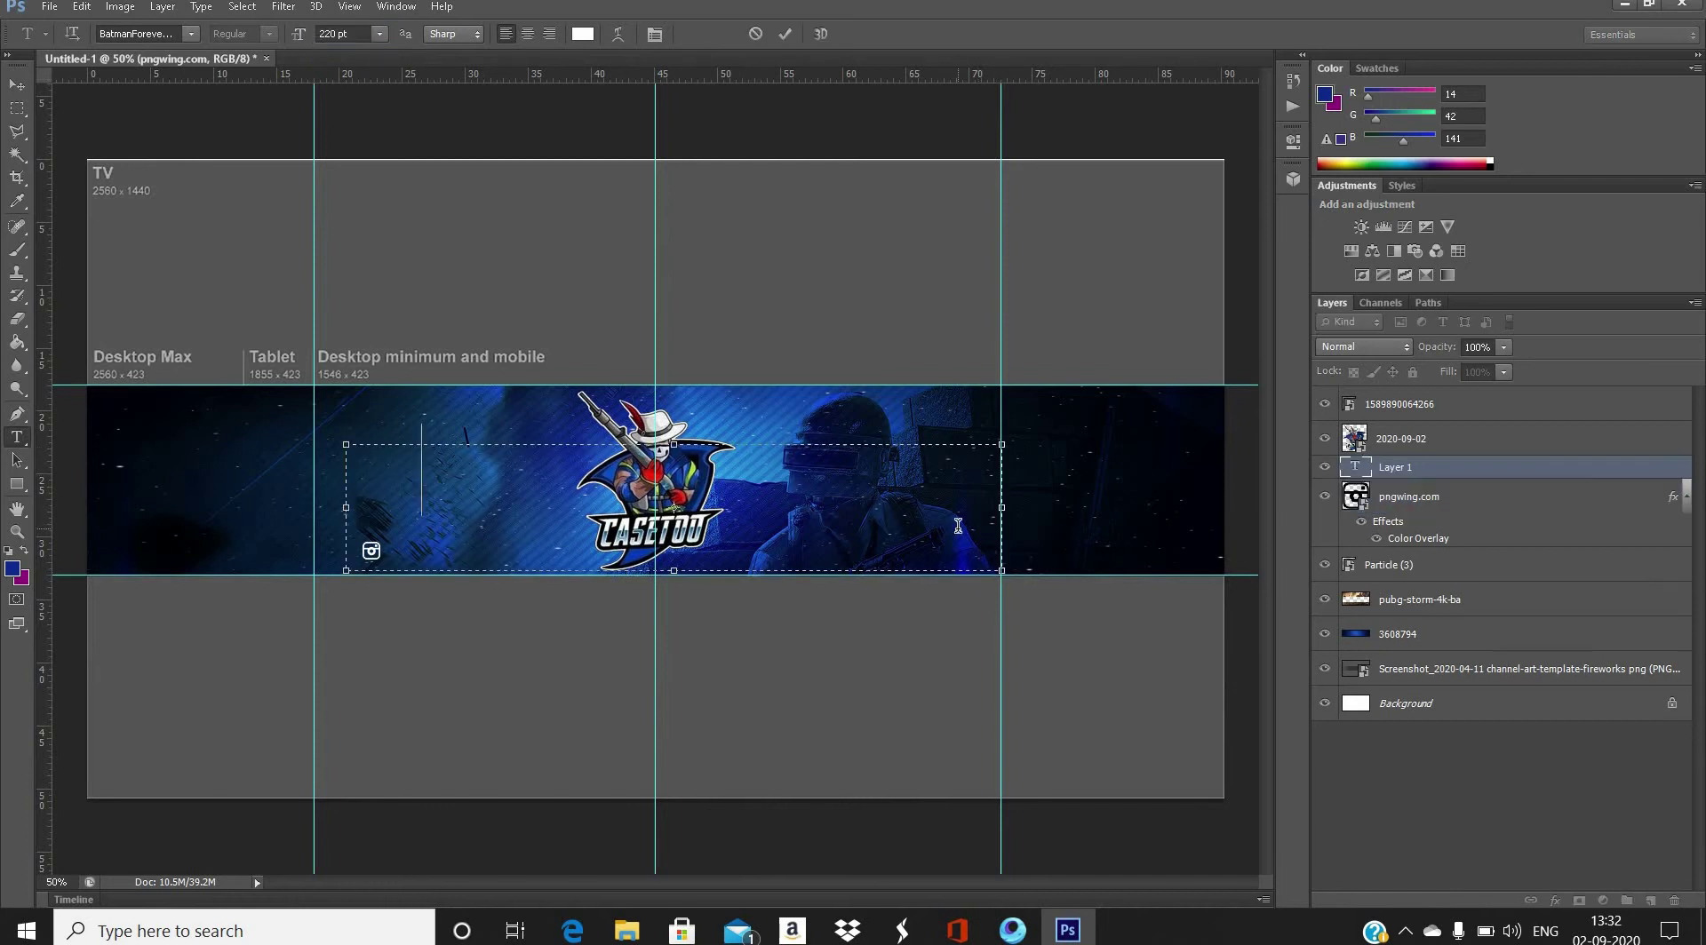
key("ctrl+a")
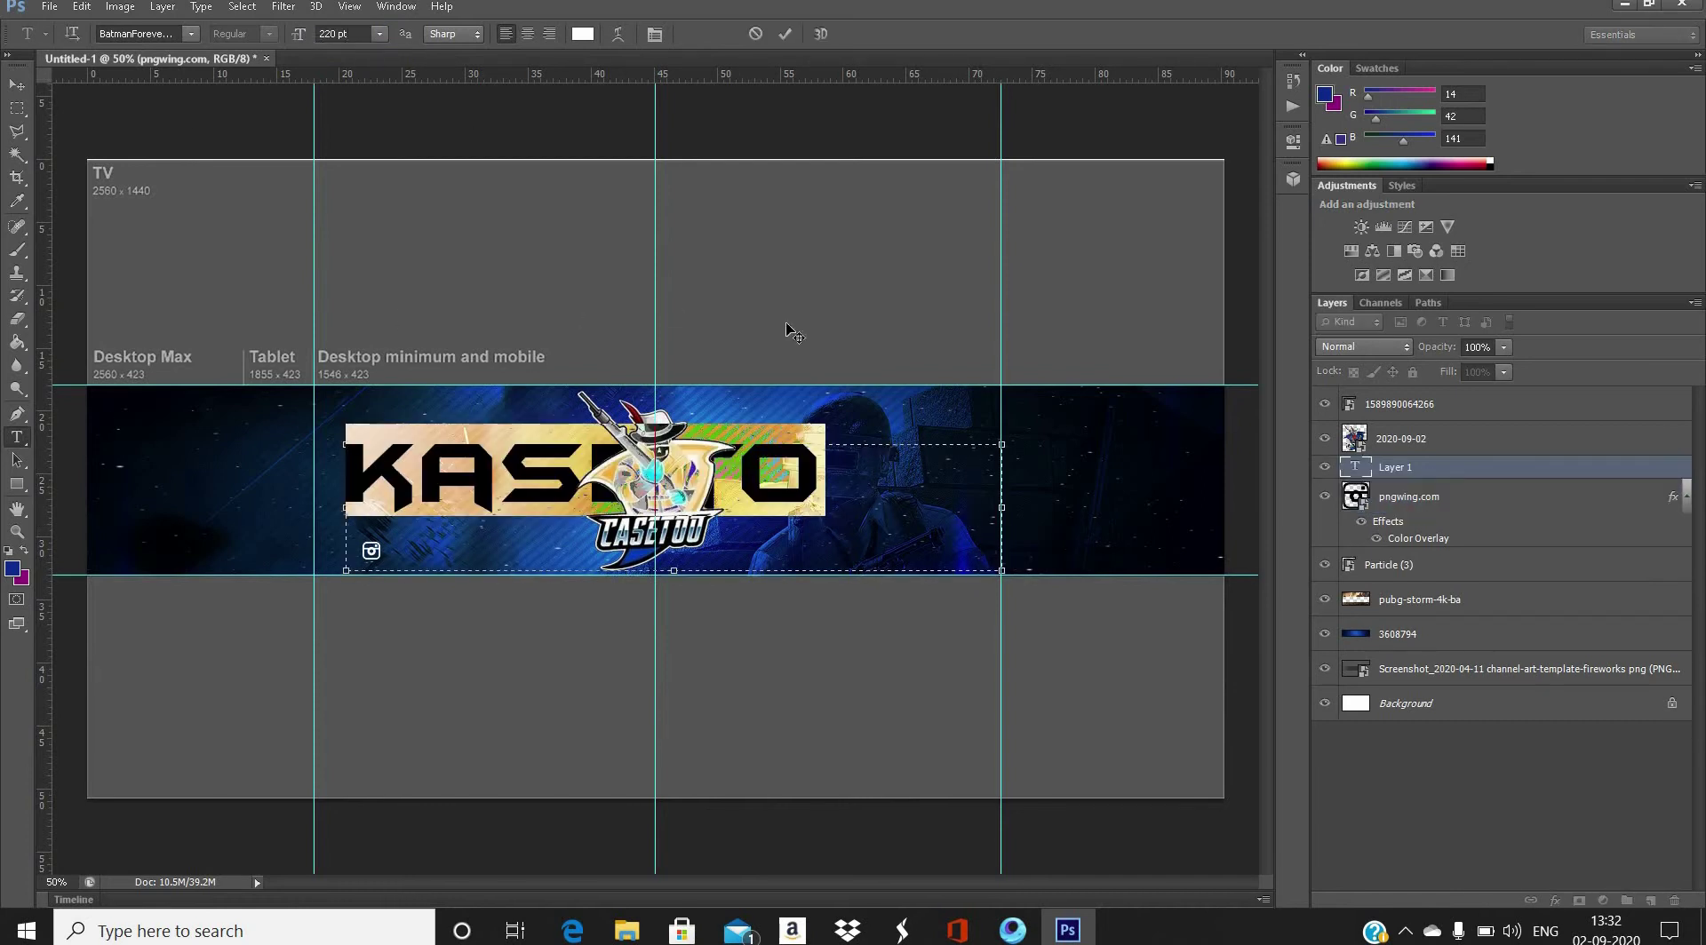
left_click_drag(798, 363, 857, 377)
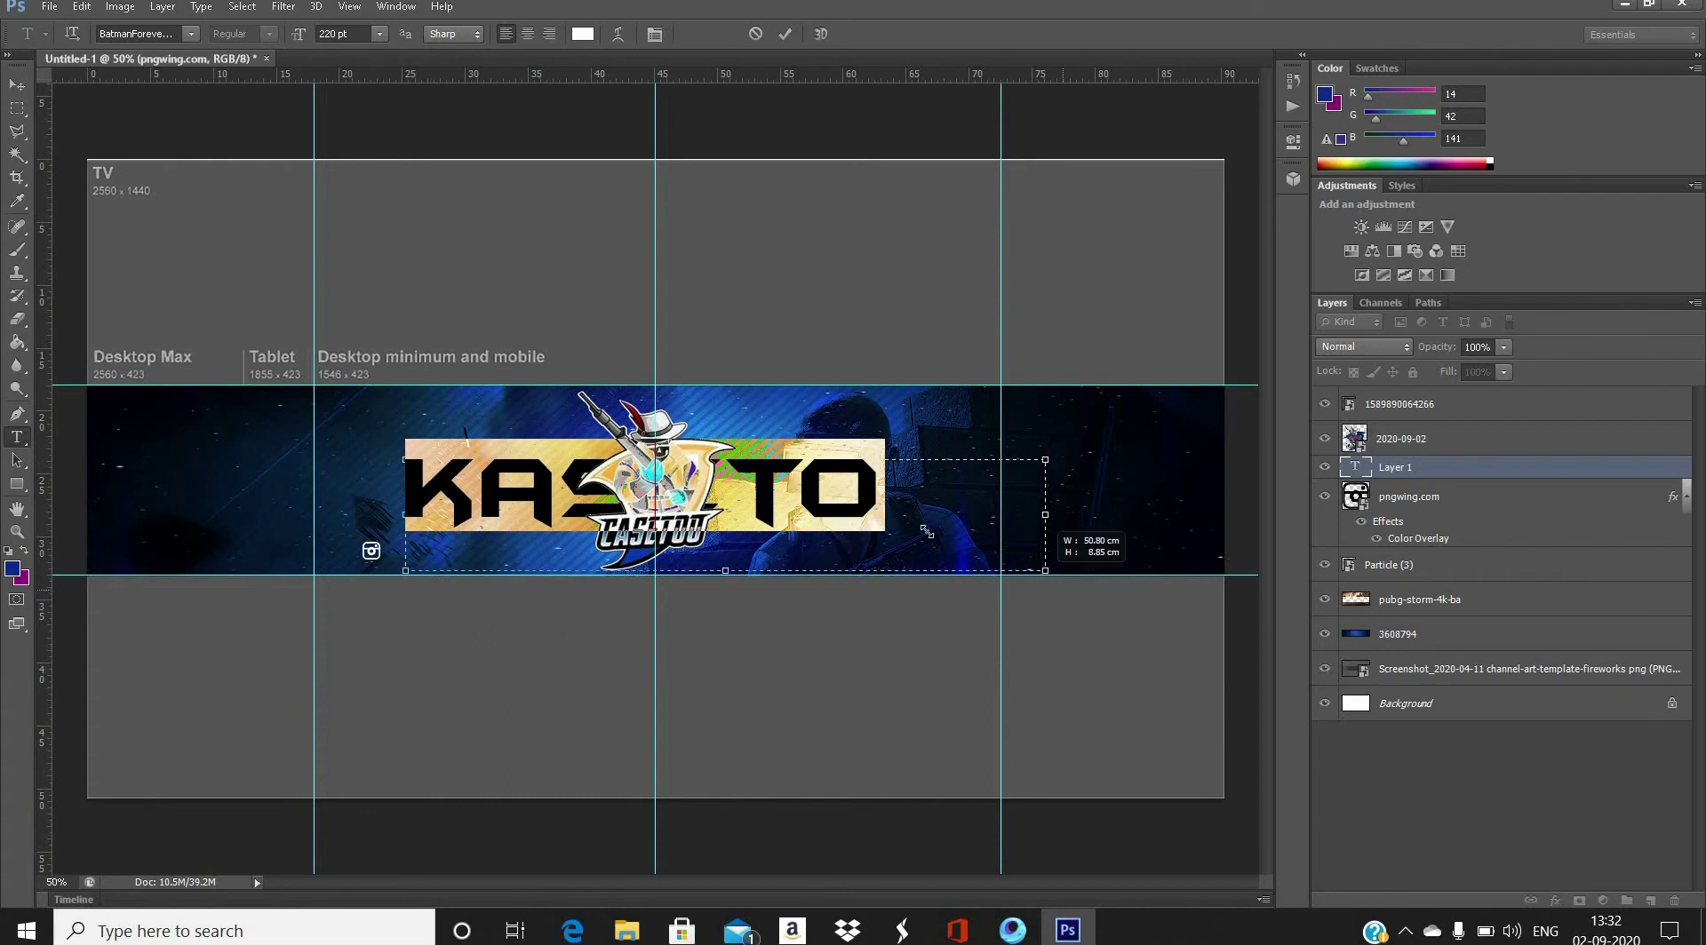
left_click_drag(927, 531, 874, 437)
left_click_drag(902, 542, 909, 540)
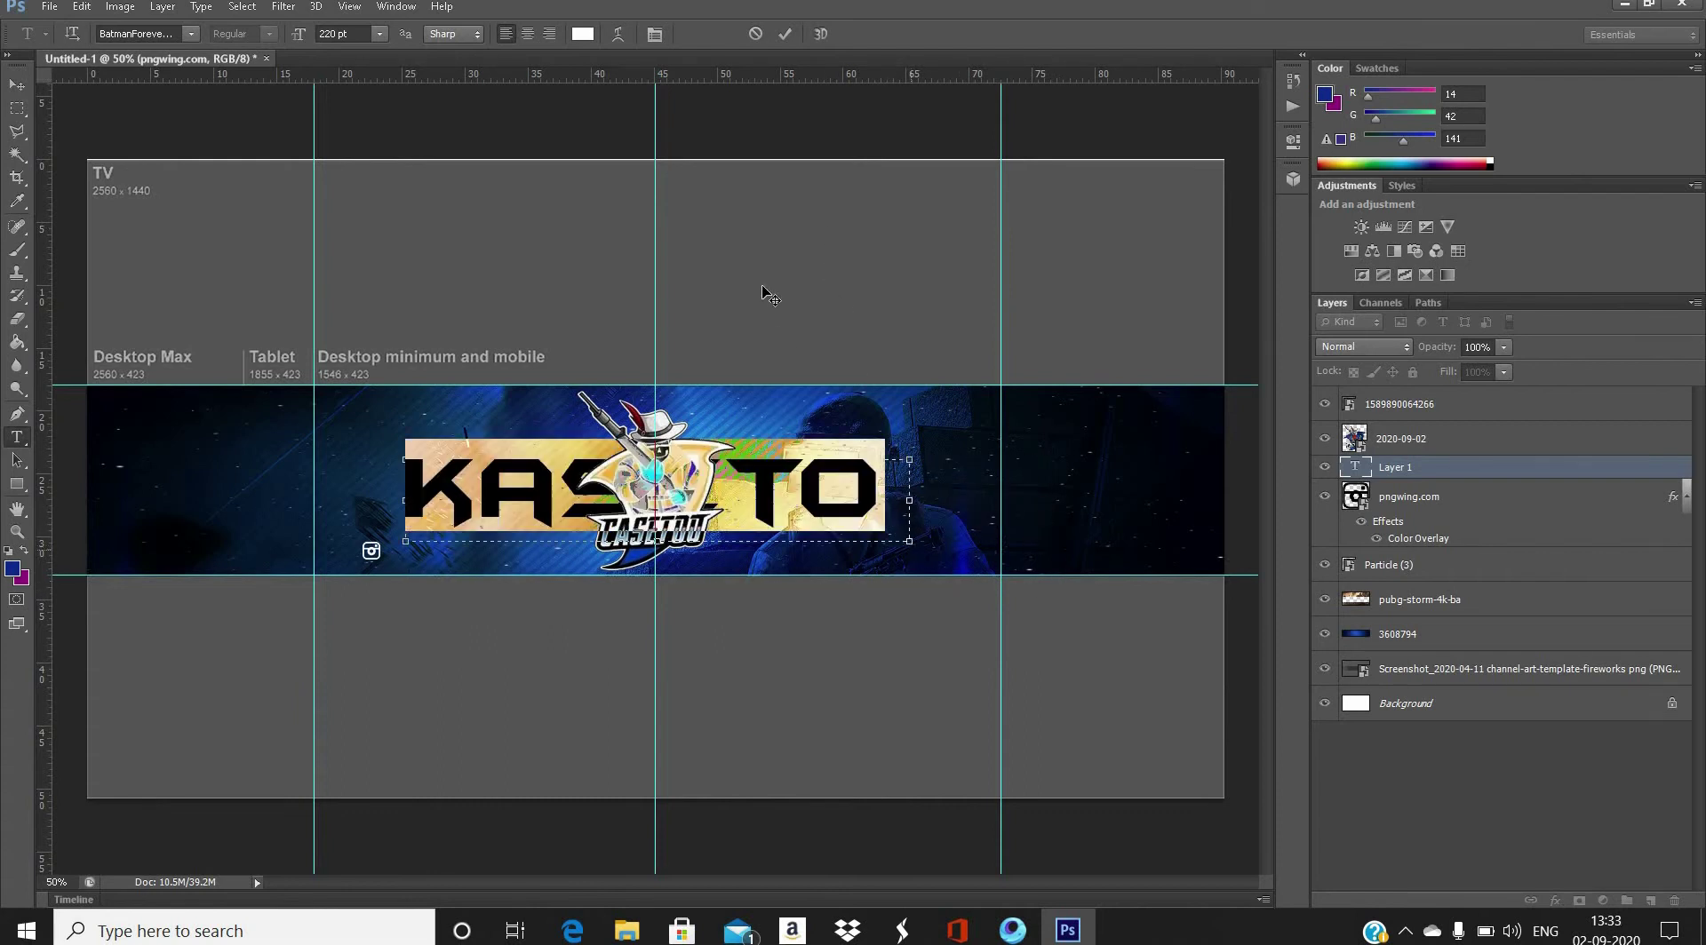
left_click_drag(741, 347, 738, 345)
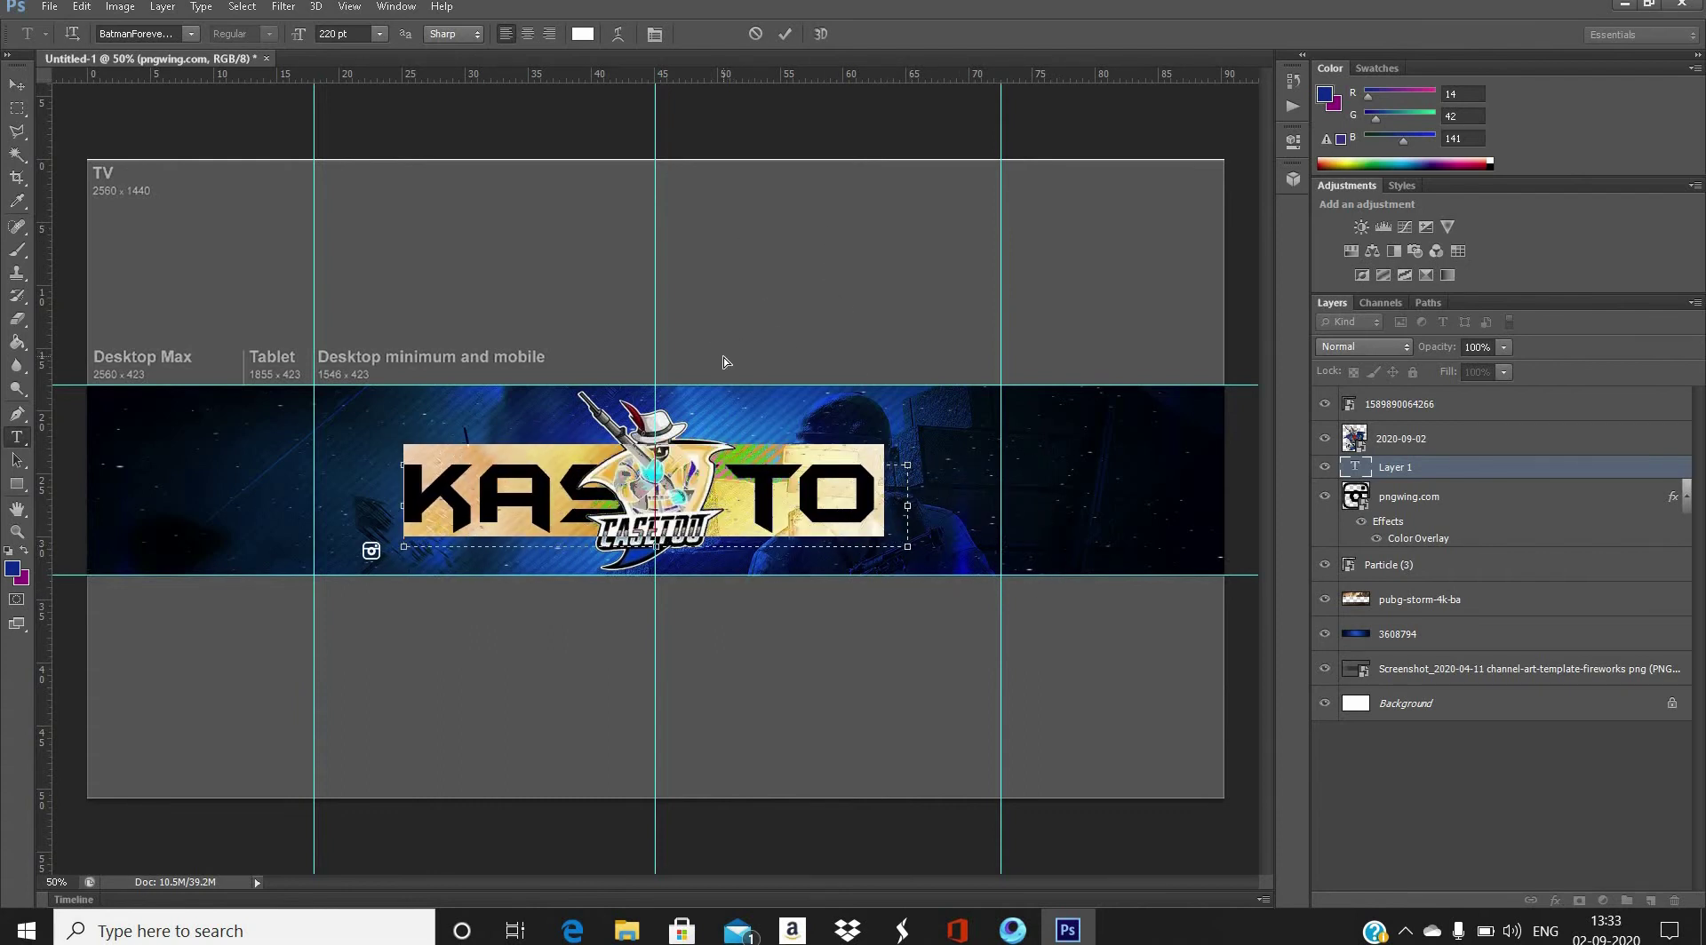
left_click(787, 34)
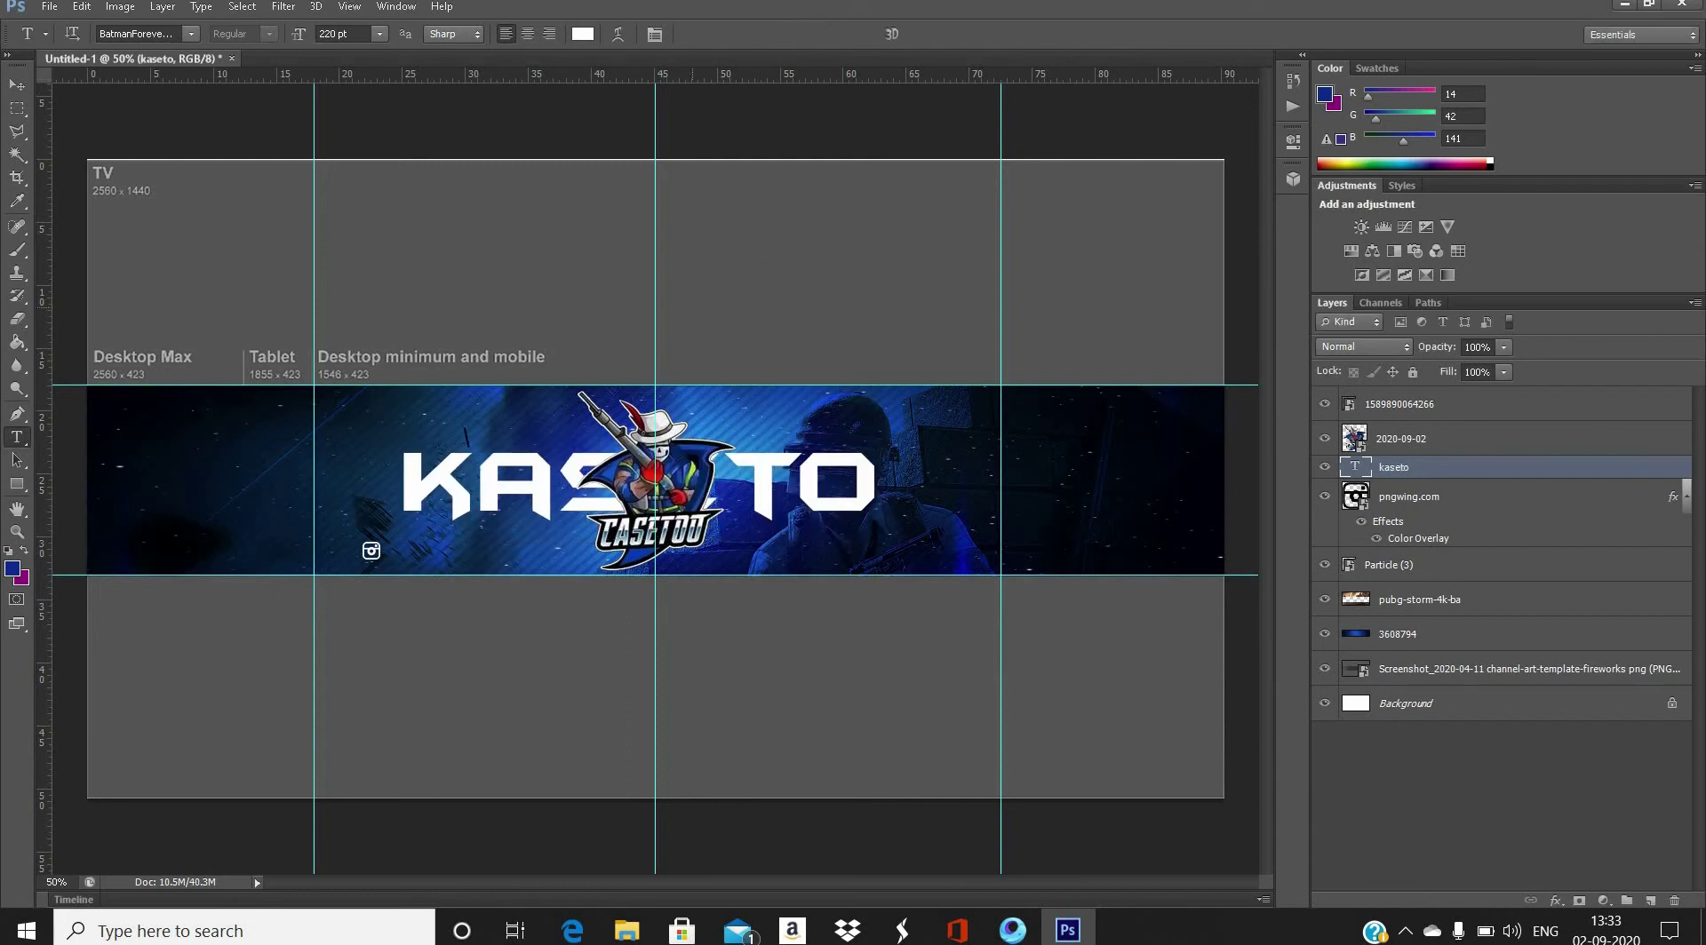
- Try the Overlay and Linear Burn blend modes on the kaseto text layer and raise it above the logo layer
left_click(1364, 347)
left_click(1360, 633)
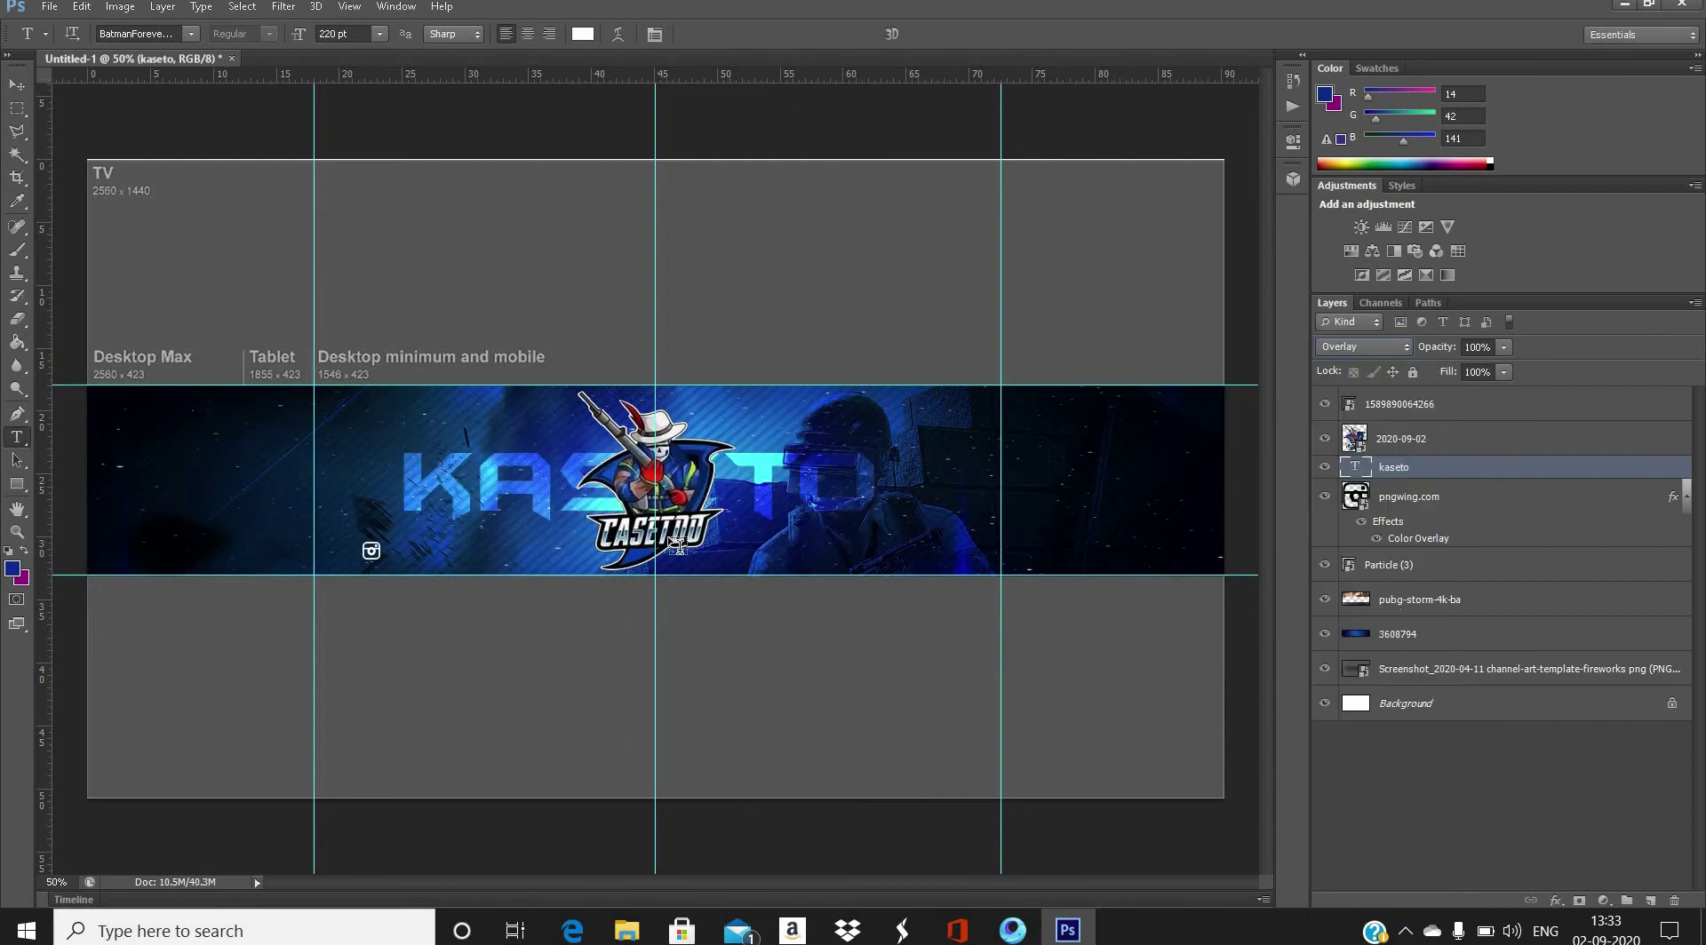
key("Up")
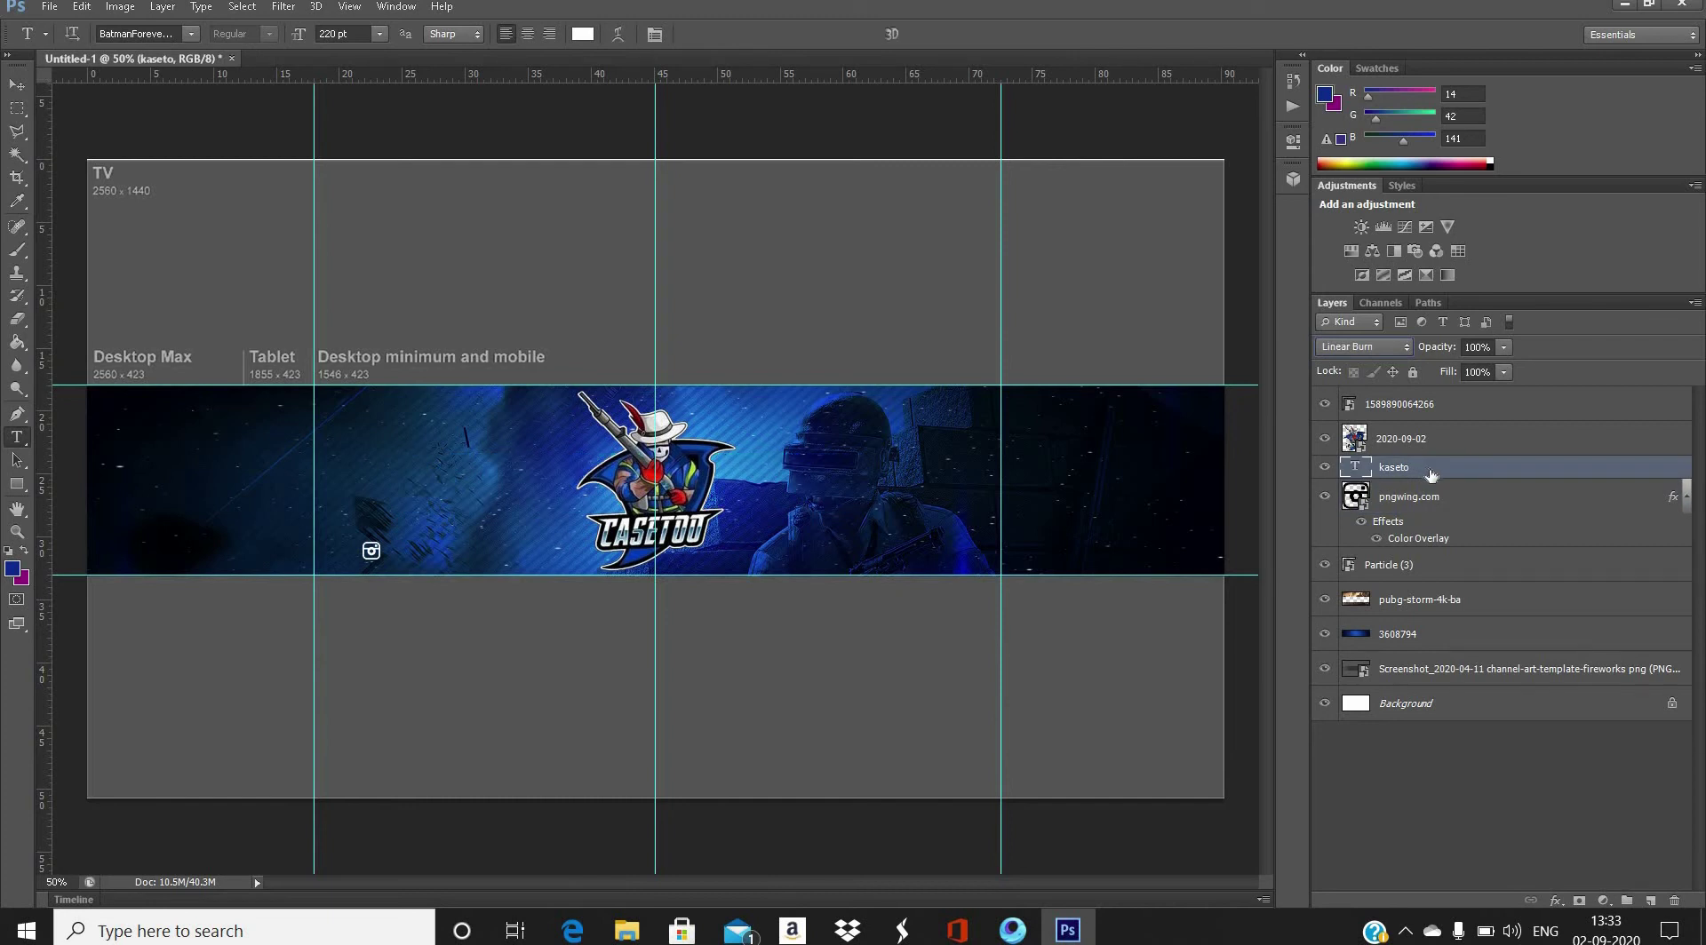
left_click_drag(1421, 423, 1420, 393)
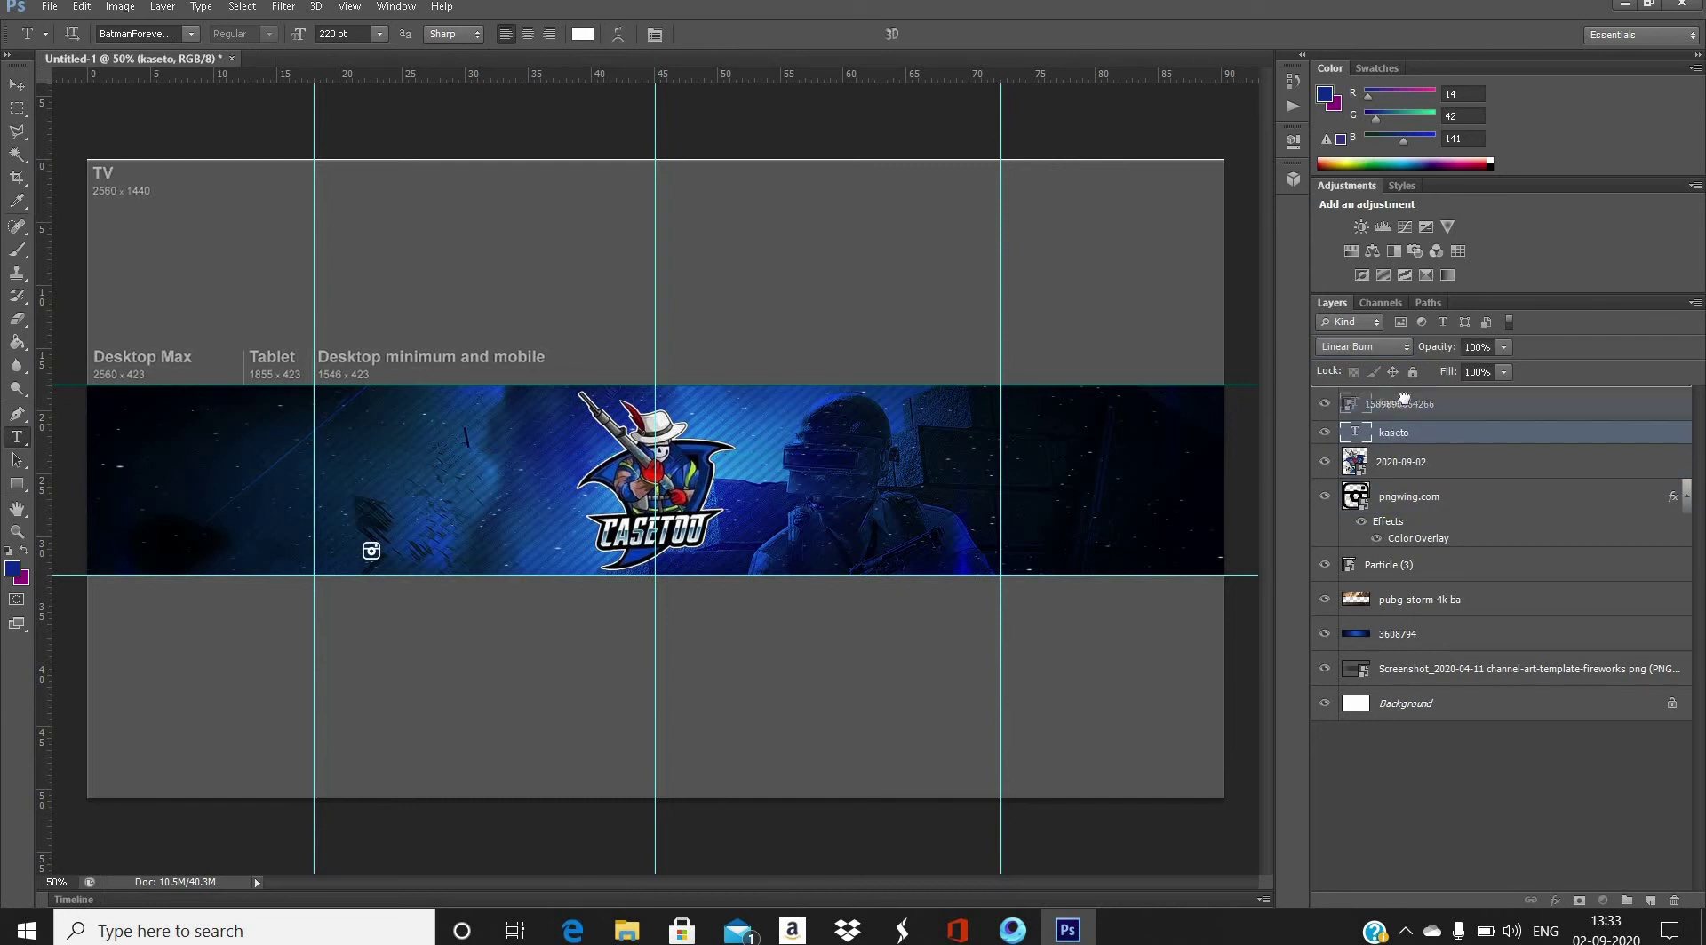
- Delete the kaseto text layer
right_click(1417, 398)
left_click(1172, 190)
key("Escape")
key("Delete")
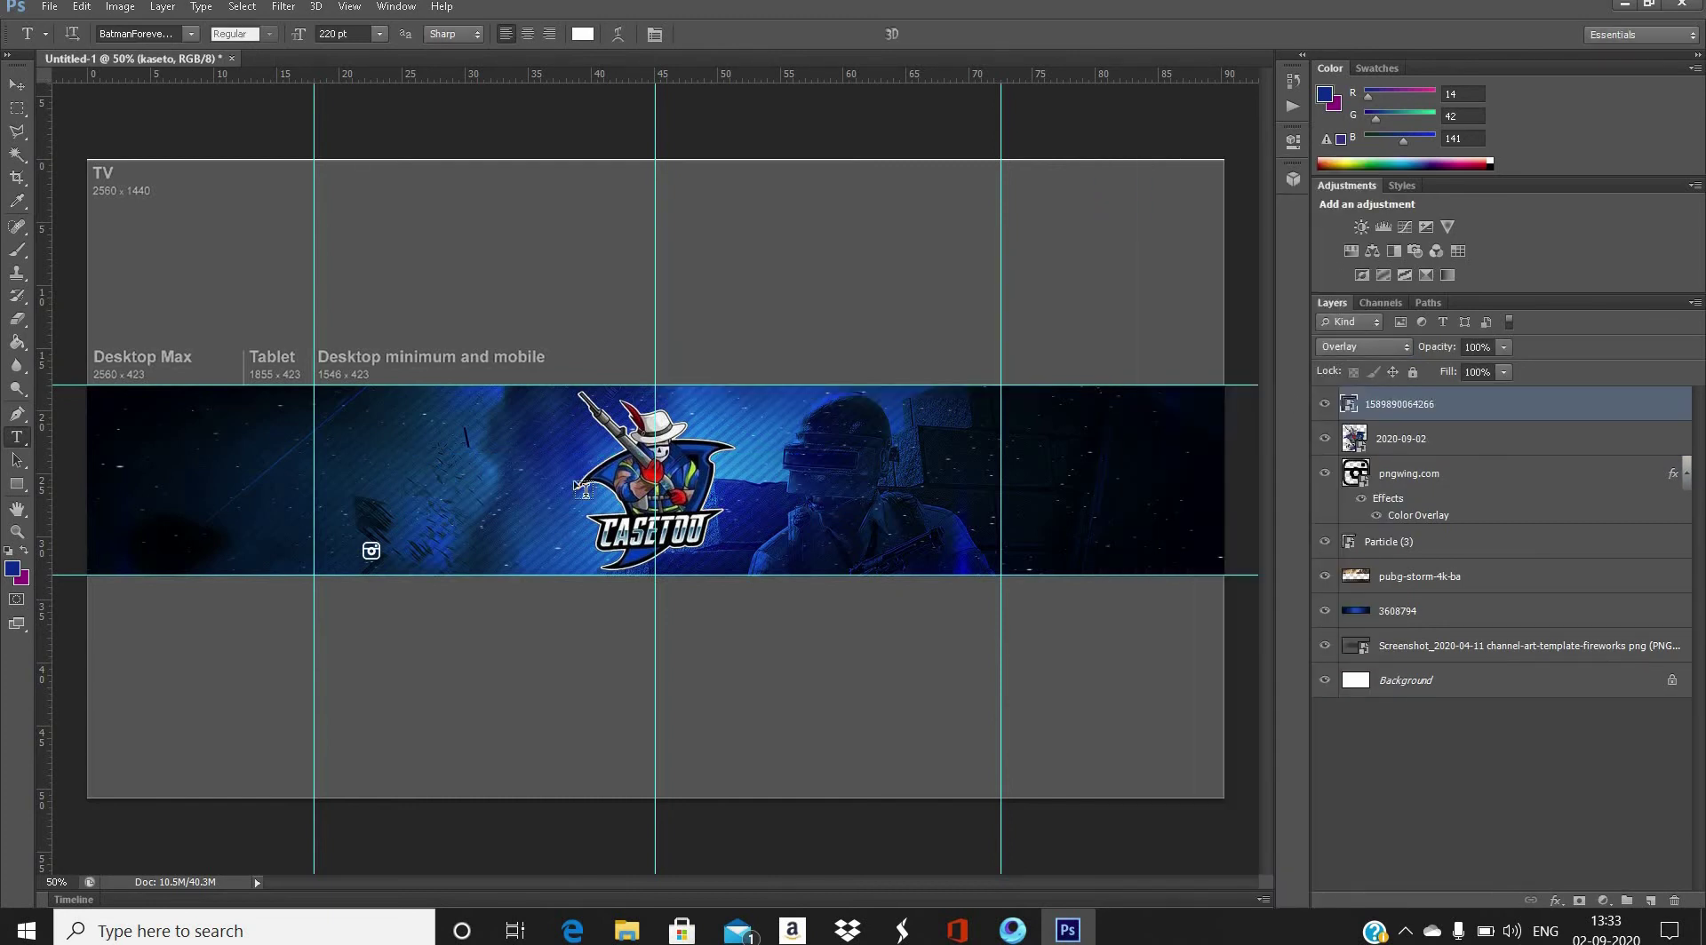
- Create a new text box between the outer vertical guides reading KASETO, shrink it around the word and centre it on the banner
left_click_drag(989, 586, 1001, 576)
type("KASE")
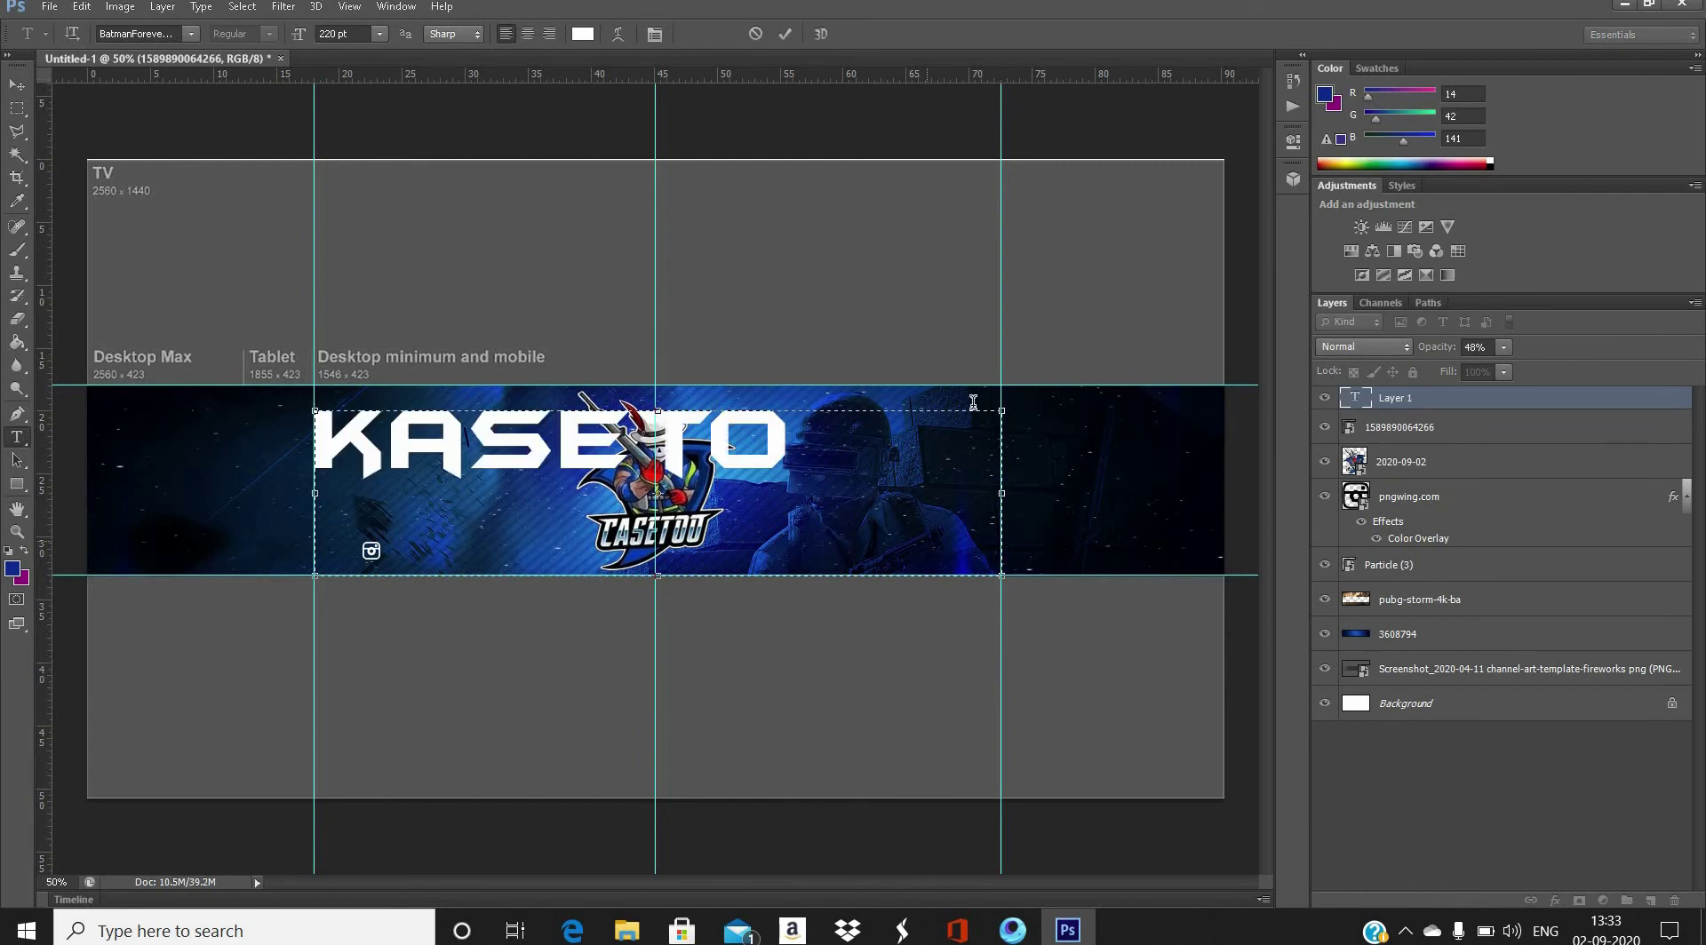
type("TO")
left_click_drag(881, 462, 913, 528)
left_click_drag(877, 434, 885, 441)
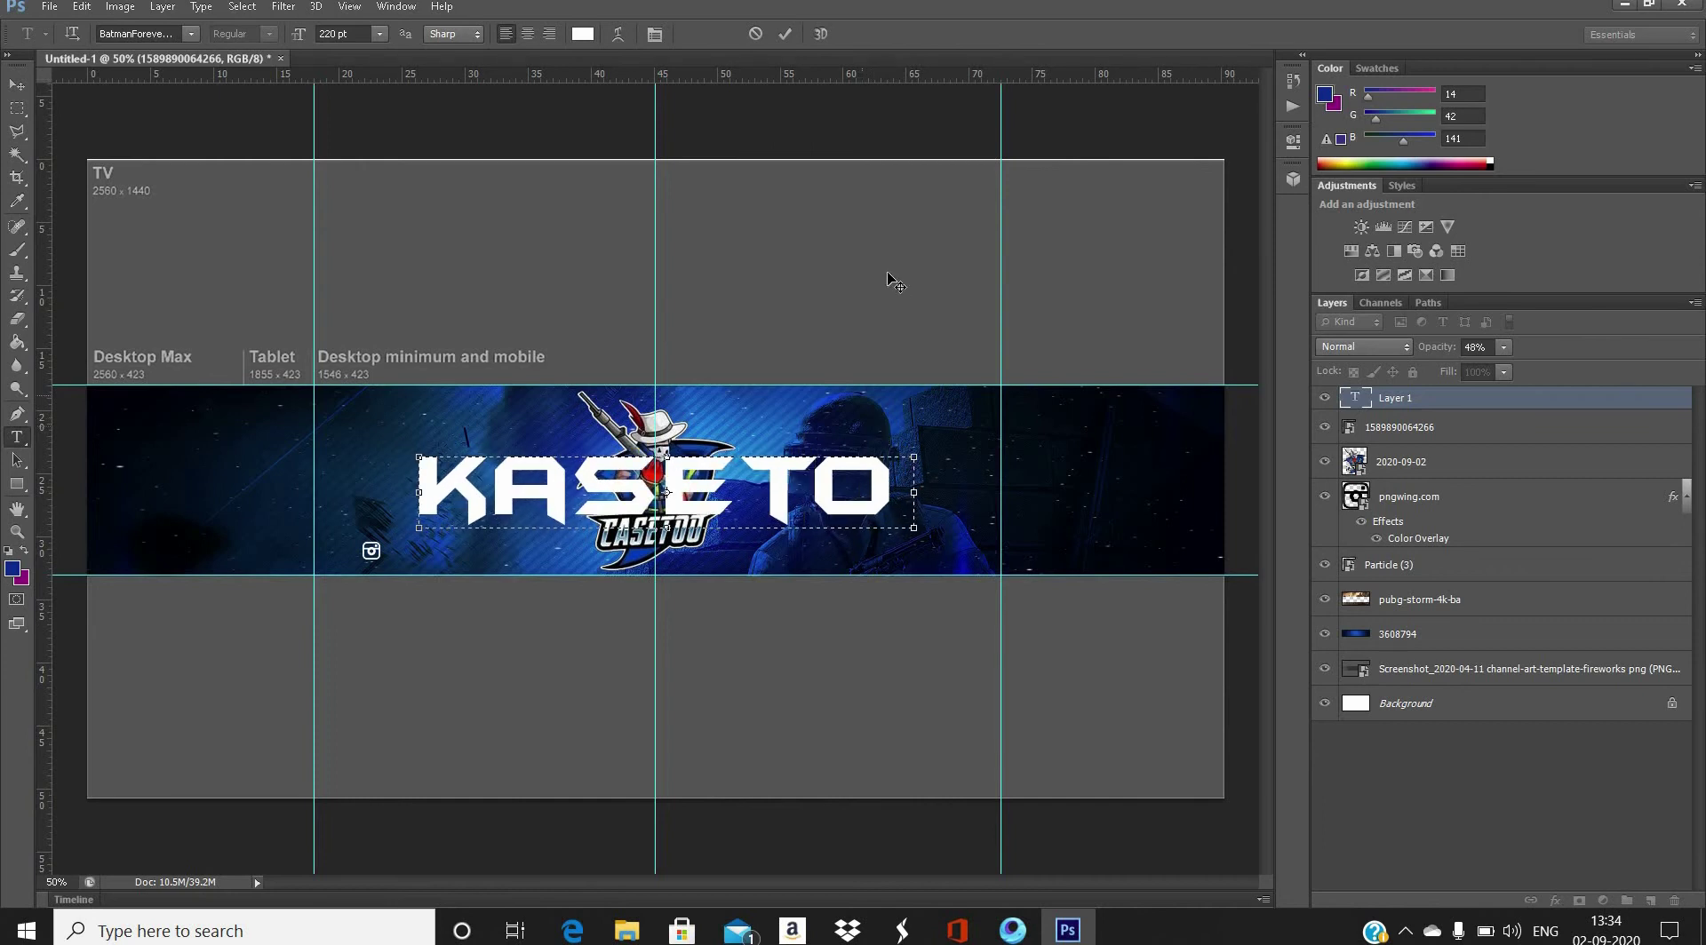
left_click_drag(886, 346, 874, 344)
left_click(785, 34)
- Move the kaseto text layer below the logo layer, set its blend mode to Overlay and collapse the Instagram icon layer's effects
left_click_drag(1421, 398, 1448, 480)
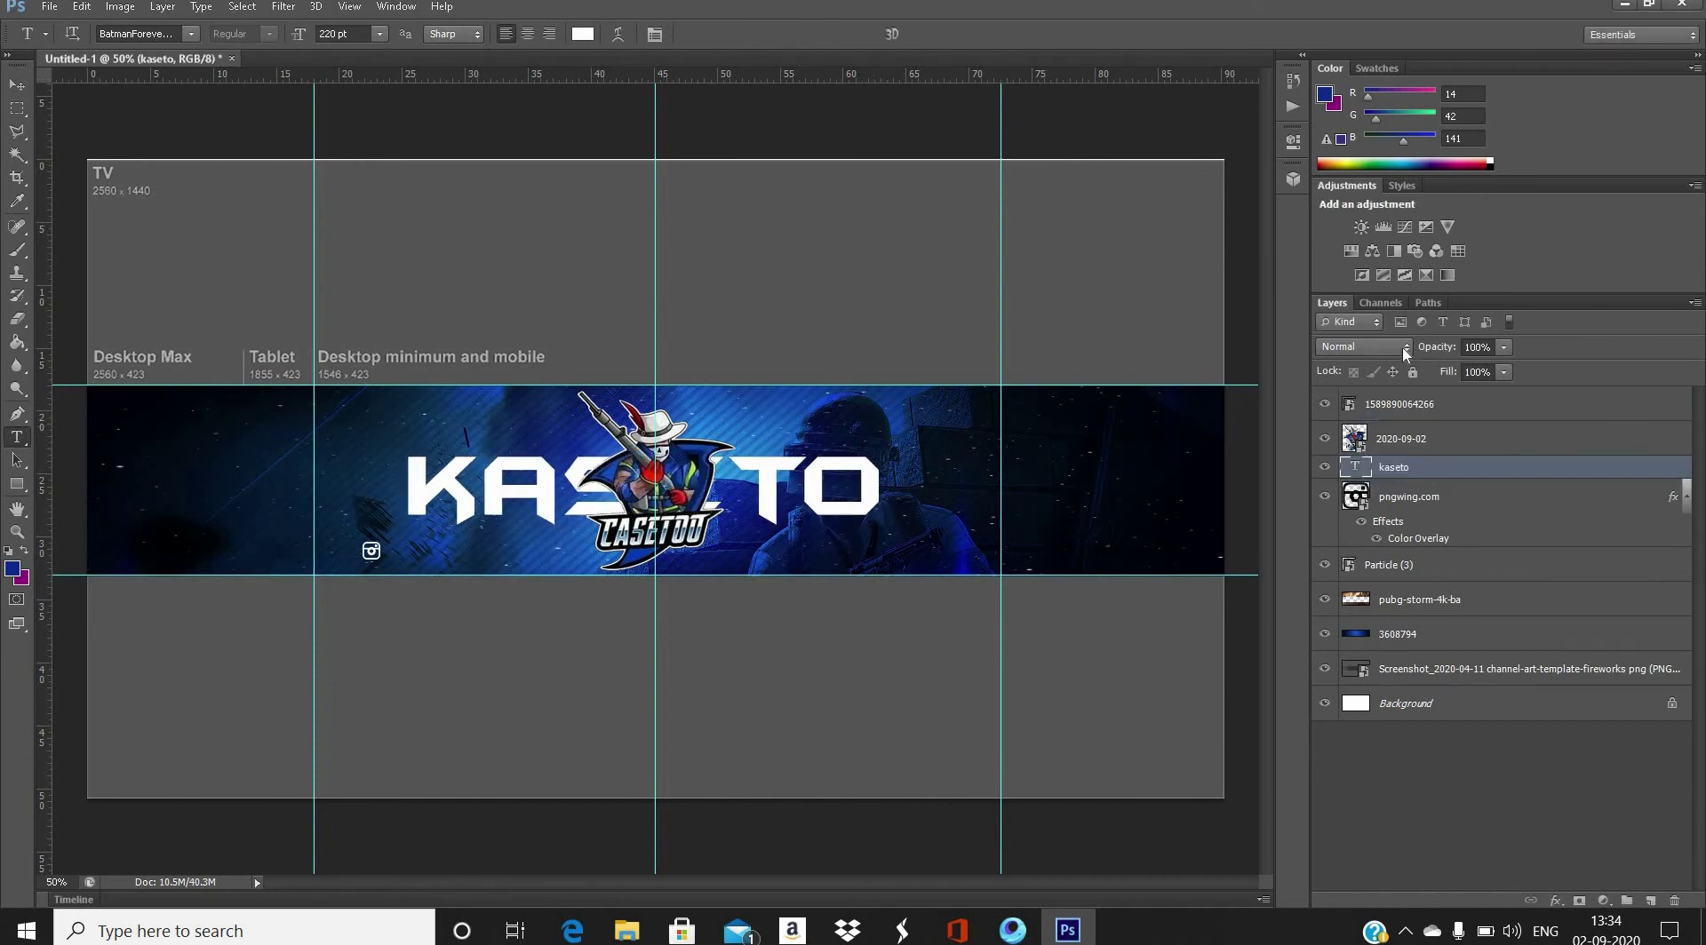
left_click(1404, 349)
left_click(1368, 646)
left_click(1681, 500)
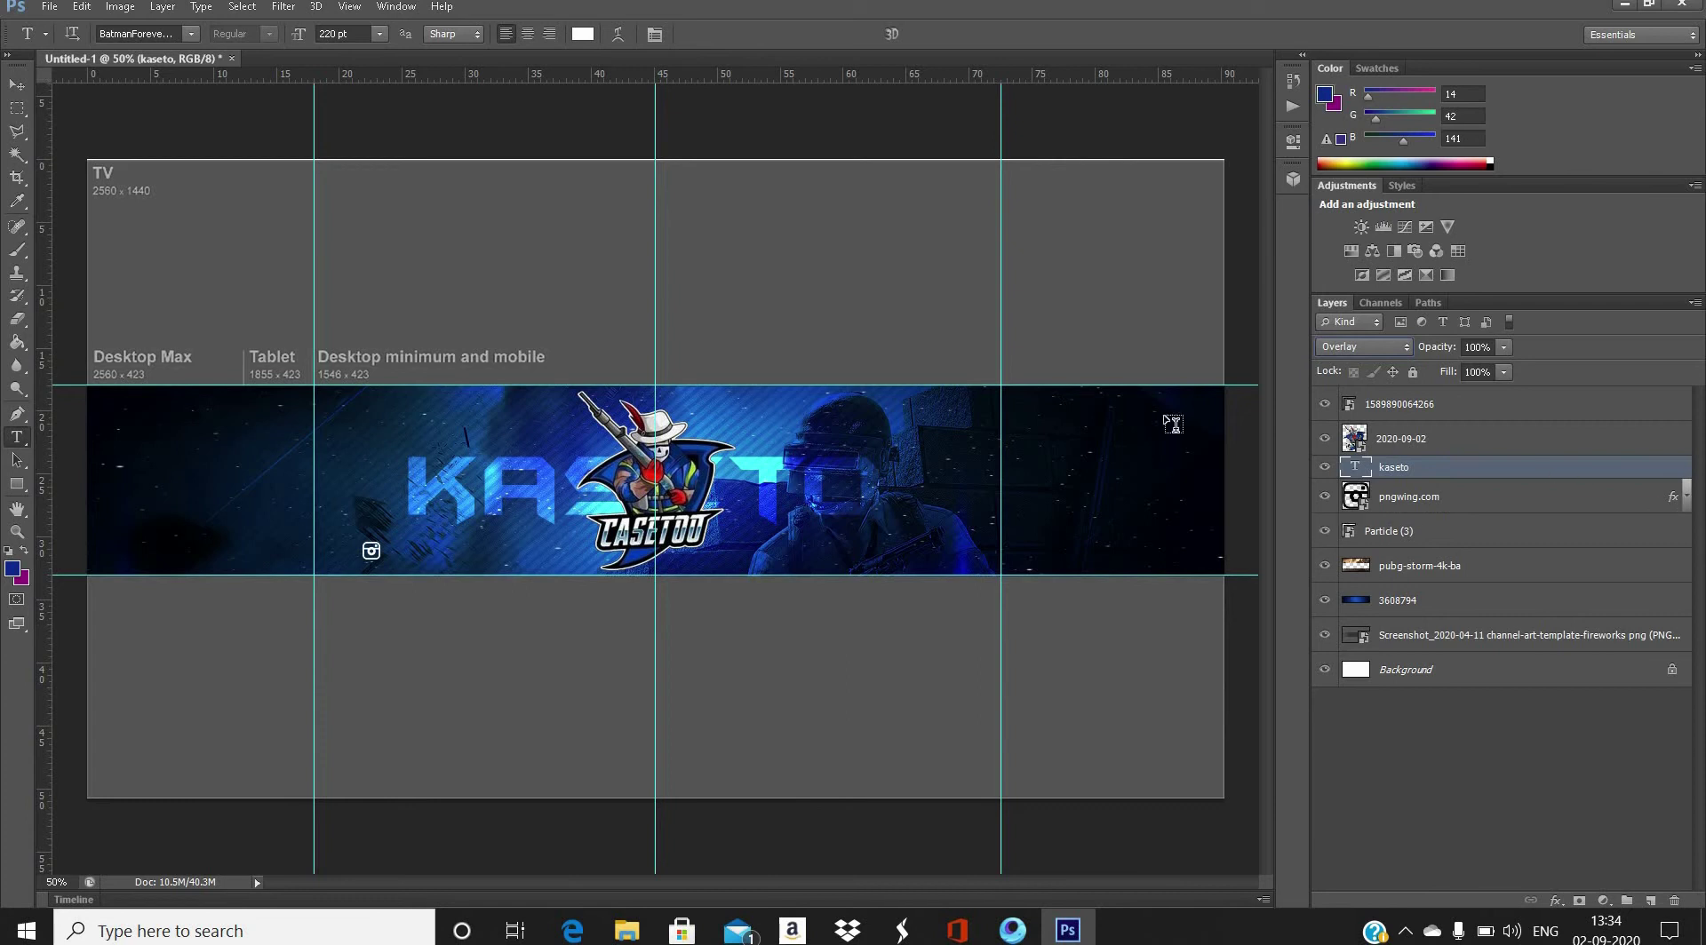
- Move the Instagram icon to the right so it sits beneath the letter K of the banner text
left_click(1407, 500)
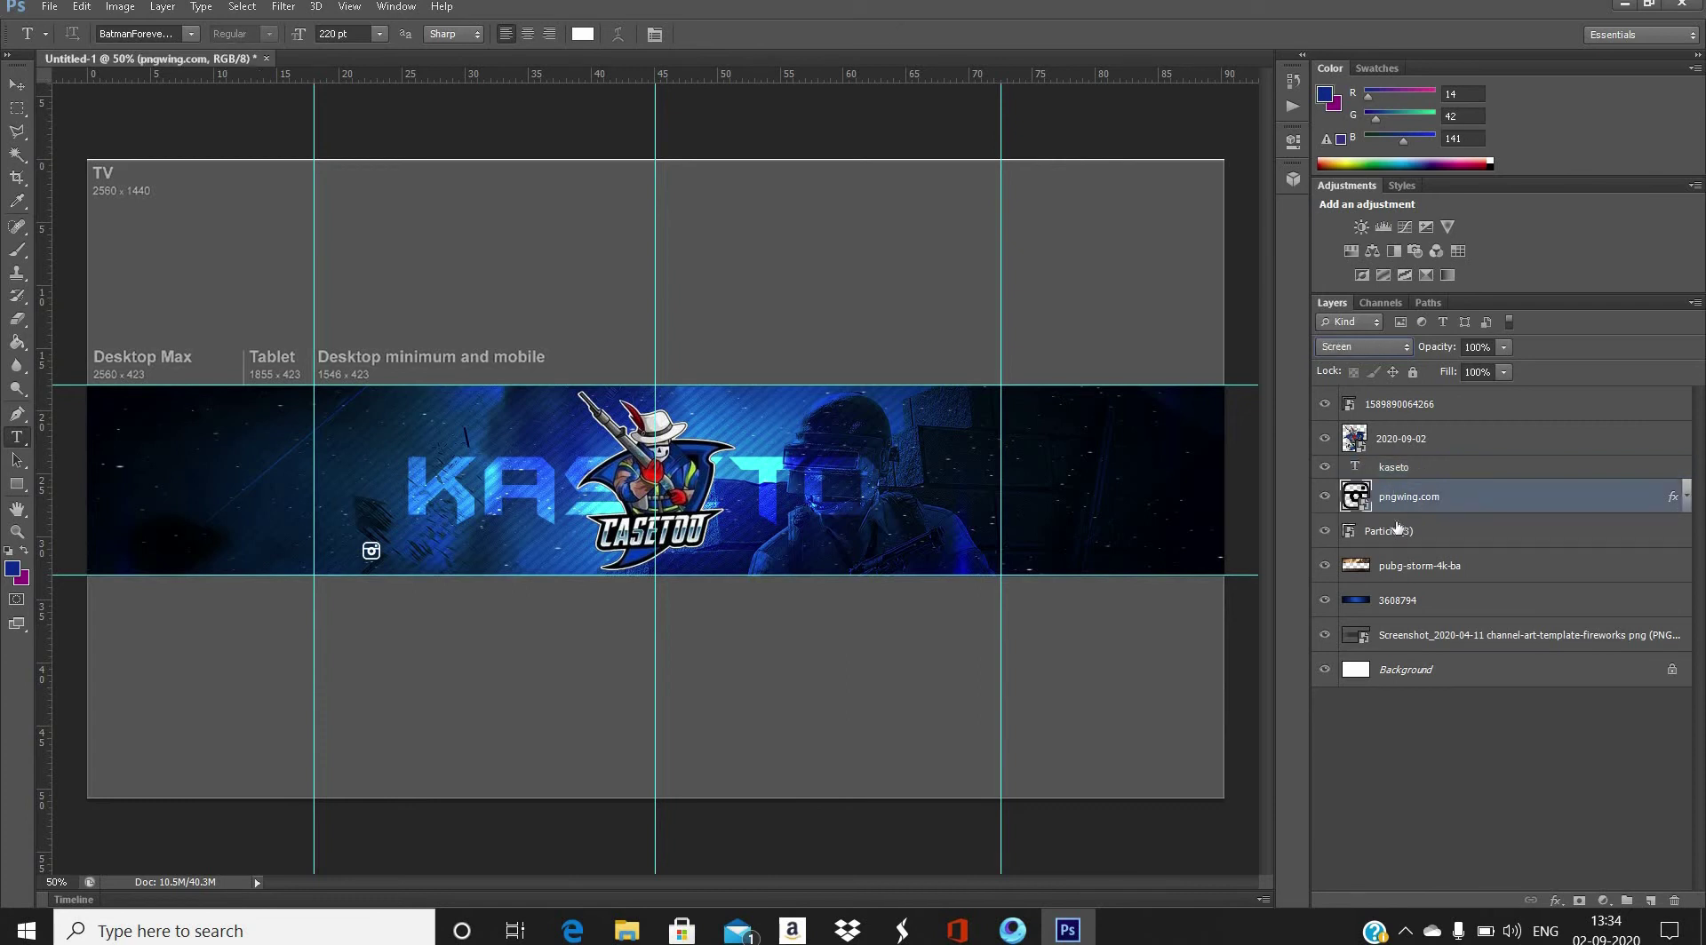
key("shift+plus")
left_click(17, 83)
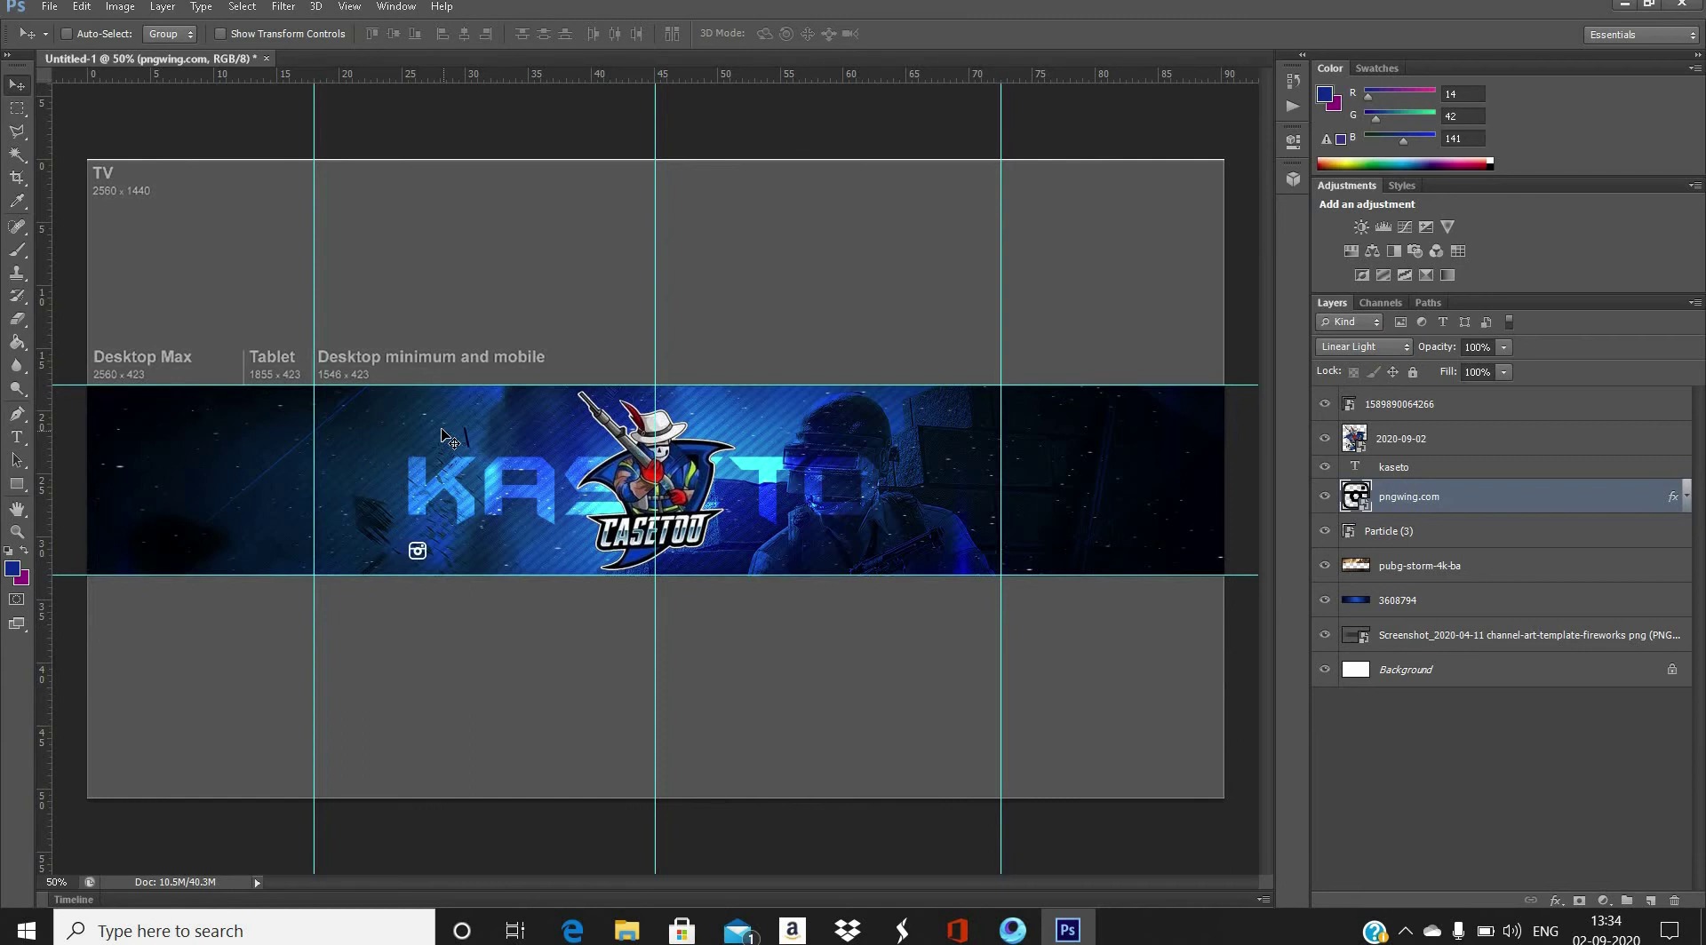
- Change the banner text to read KASETWO, set its size to 210 pt and re-centre it behind the logo
key("alt+bracketright")
left_click(835, 464)
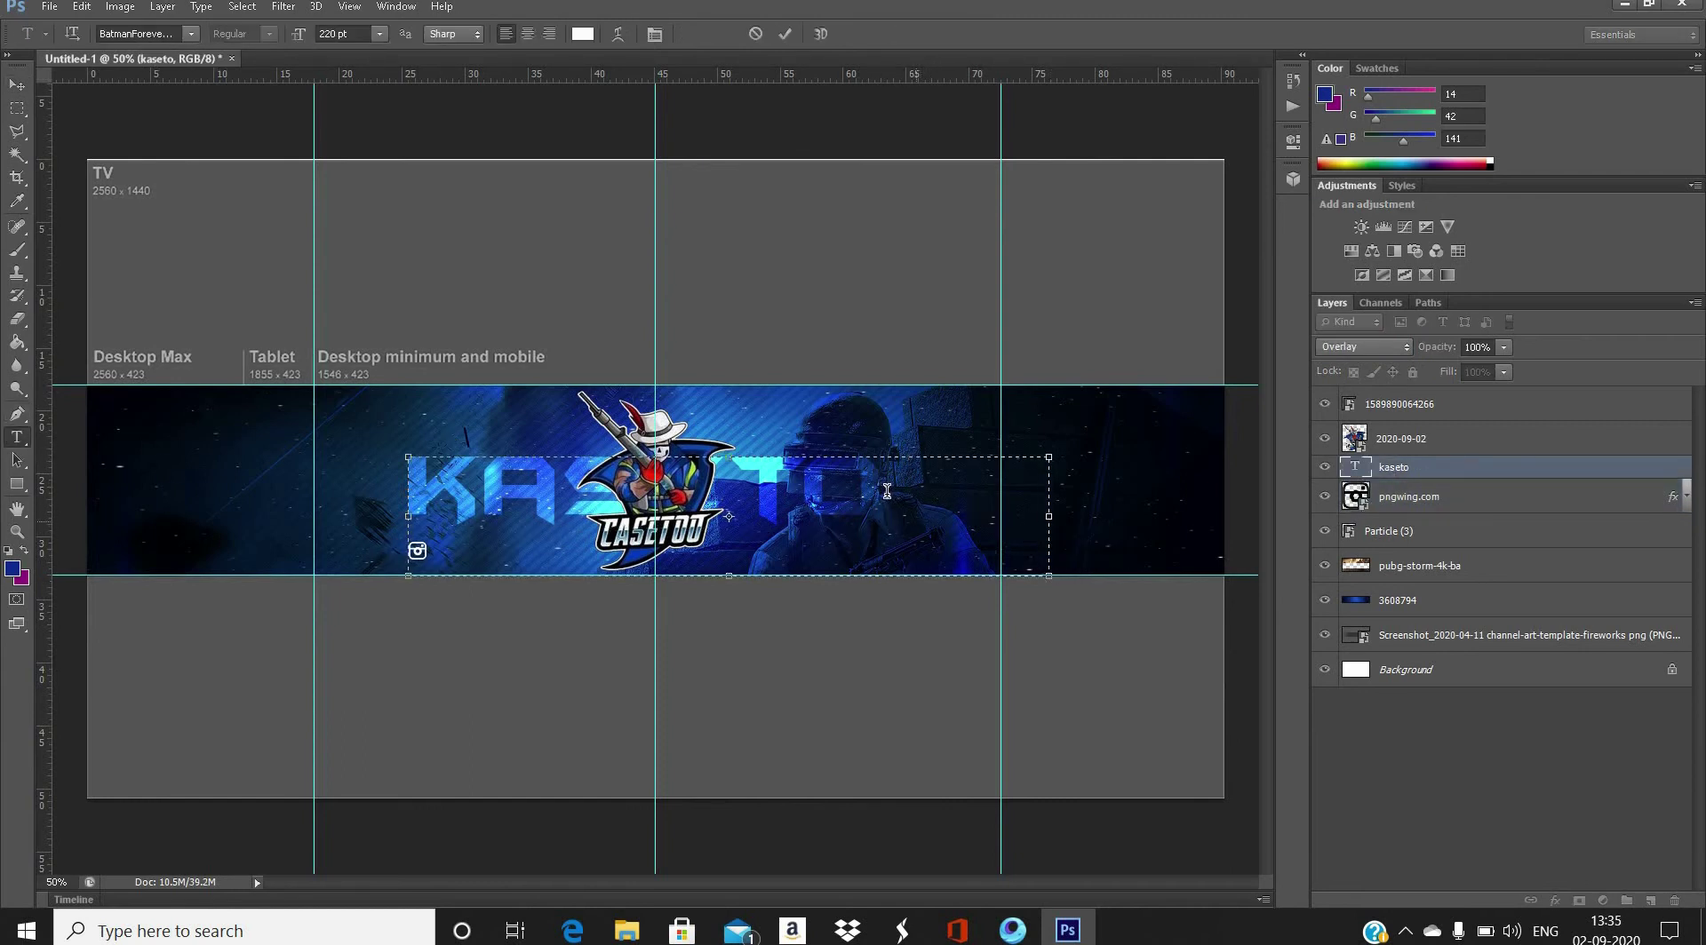
type("oo")
left_click_drag(1038, 569, 956, 514)
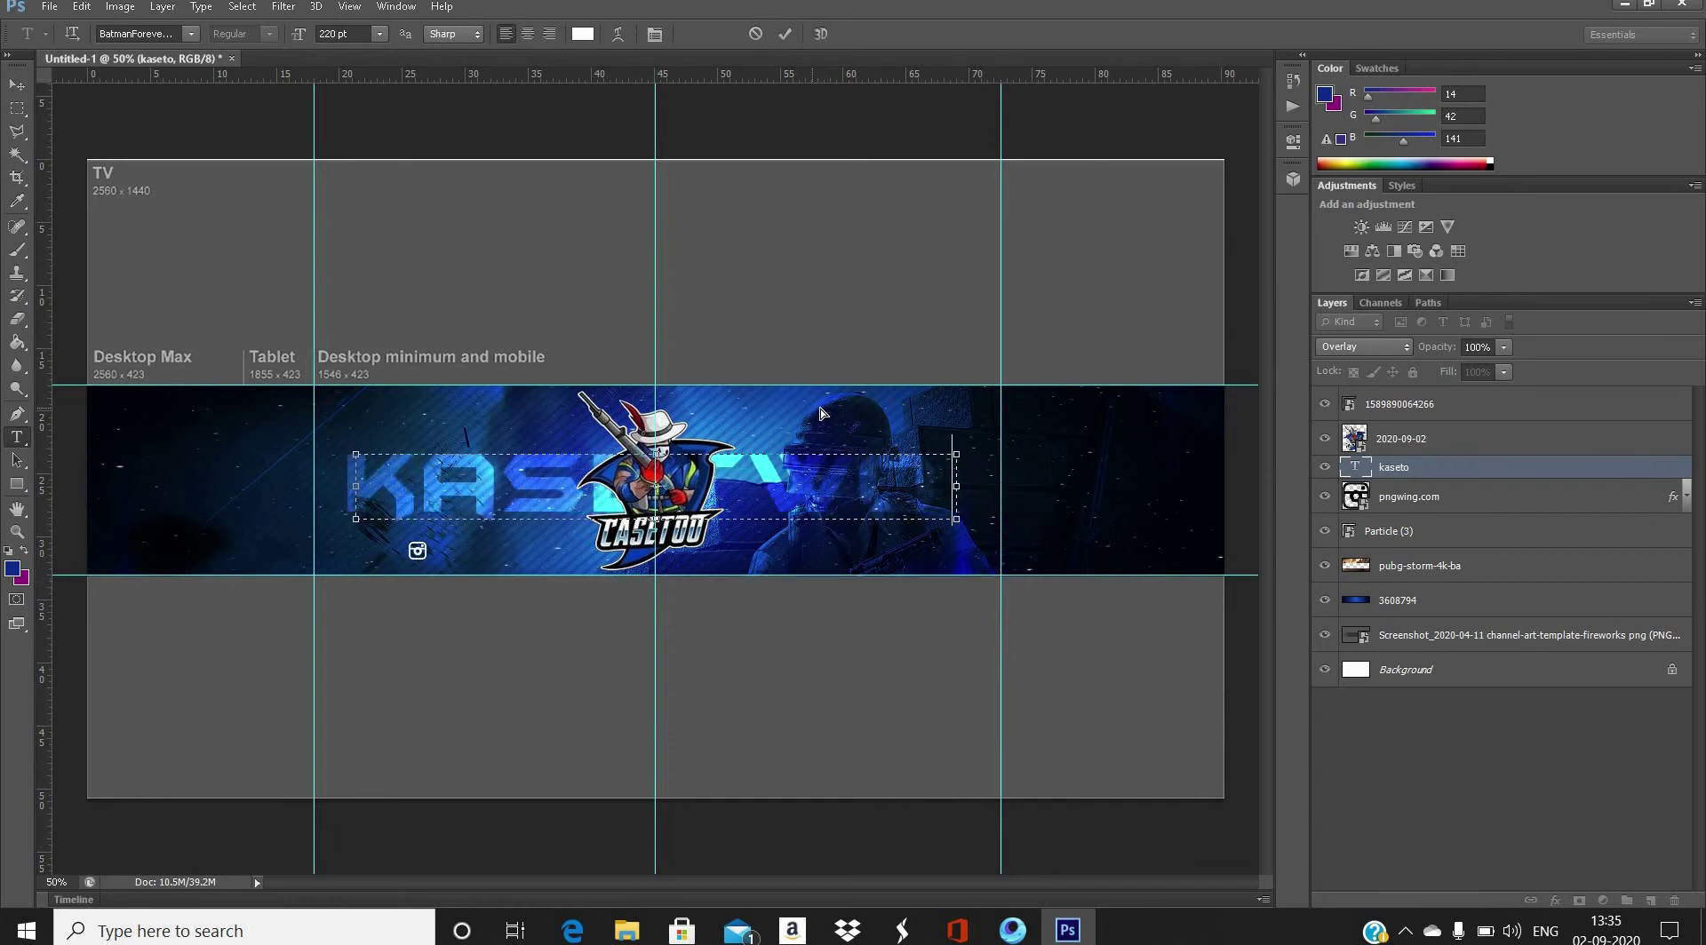
key("ctrl+a")
key("ctrl+alt+shift+comma")
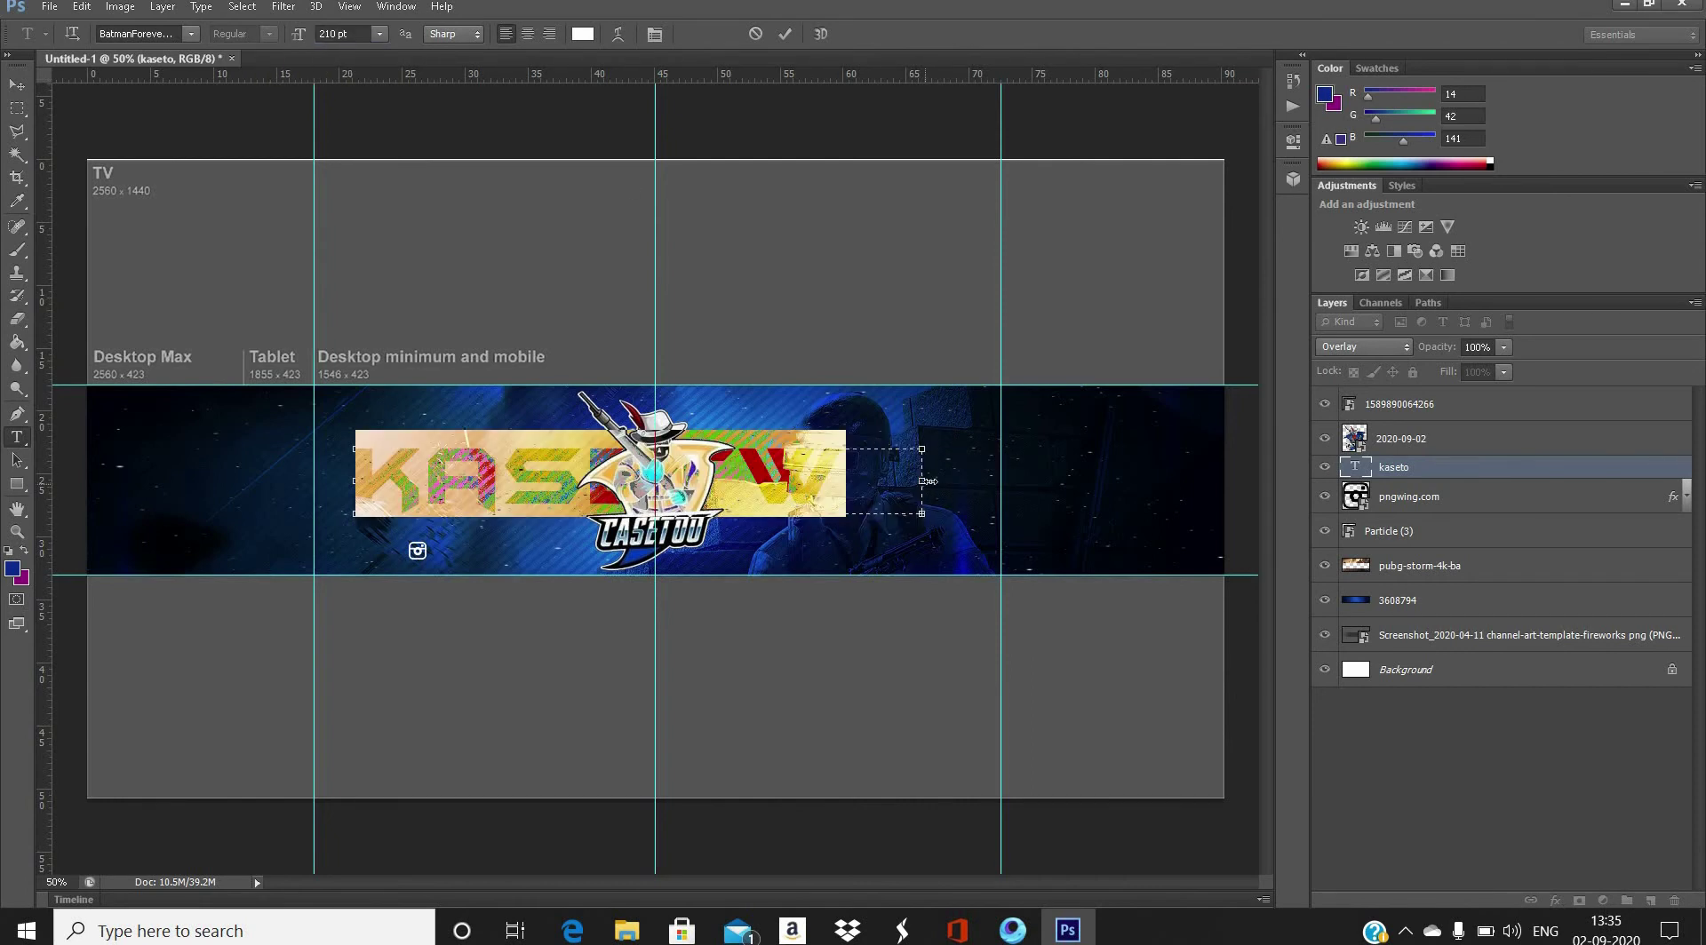
left_click_drag(838, 391, 850, 392)
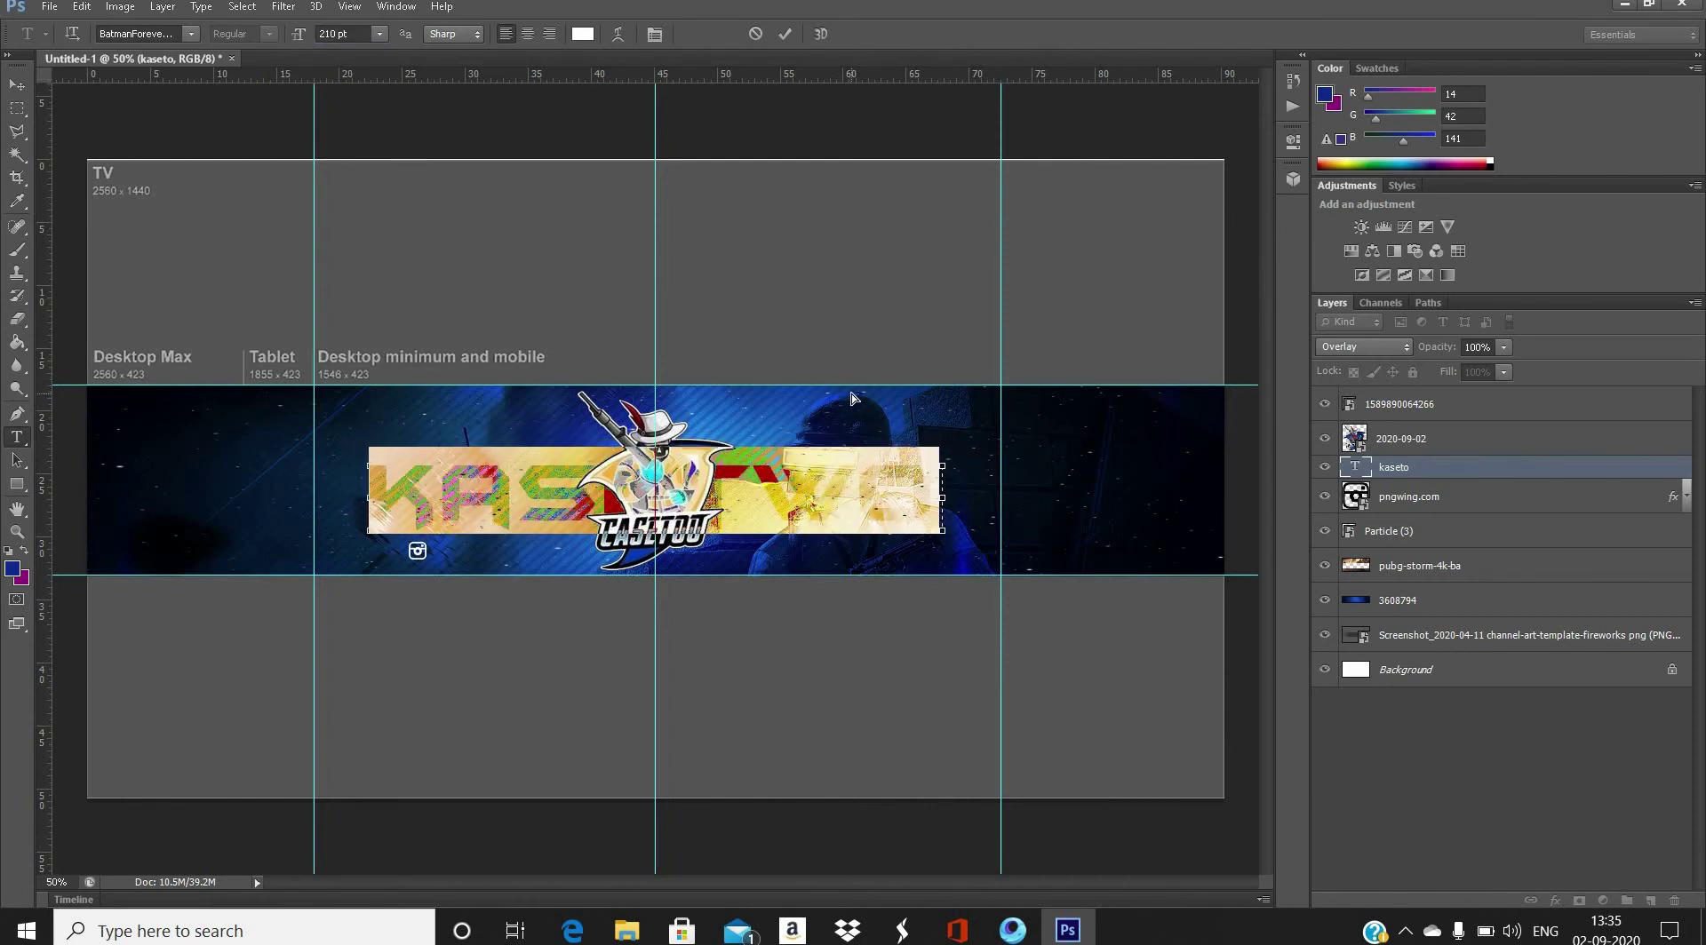
left_click(784, 34)
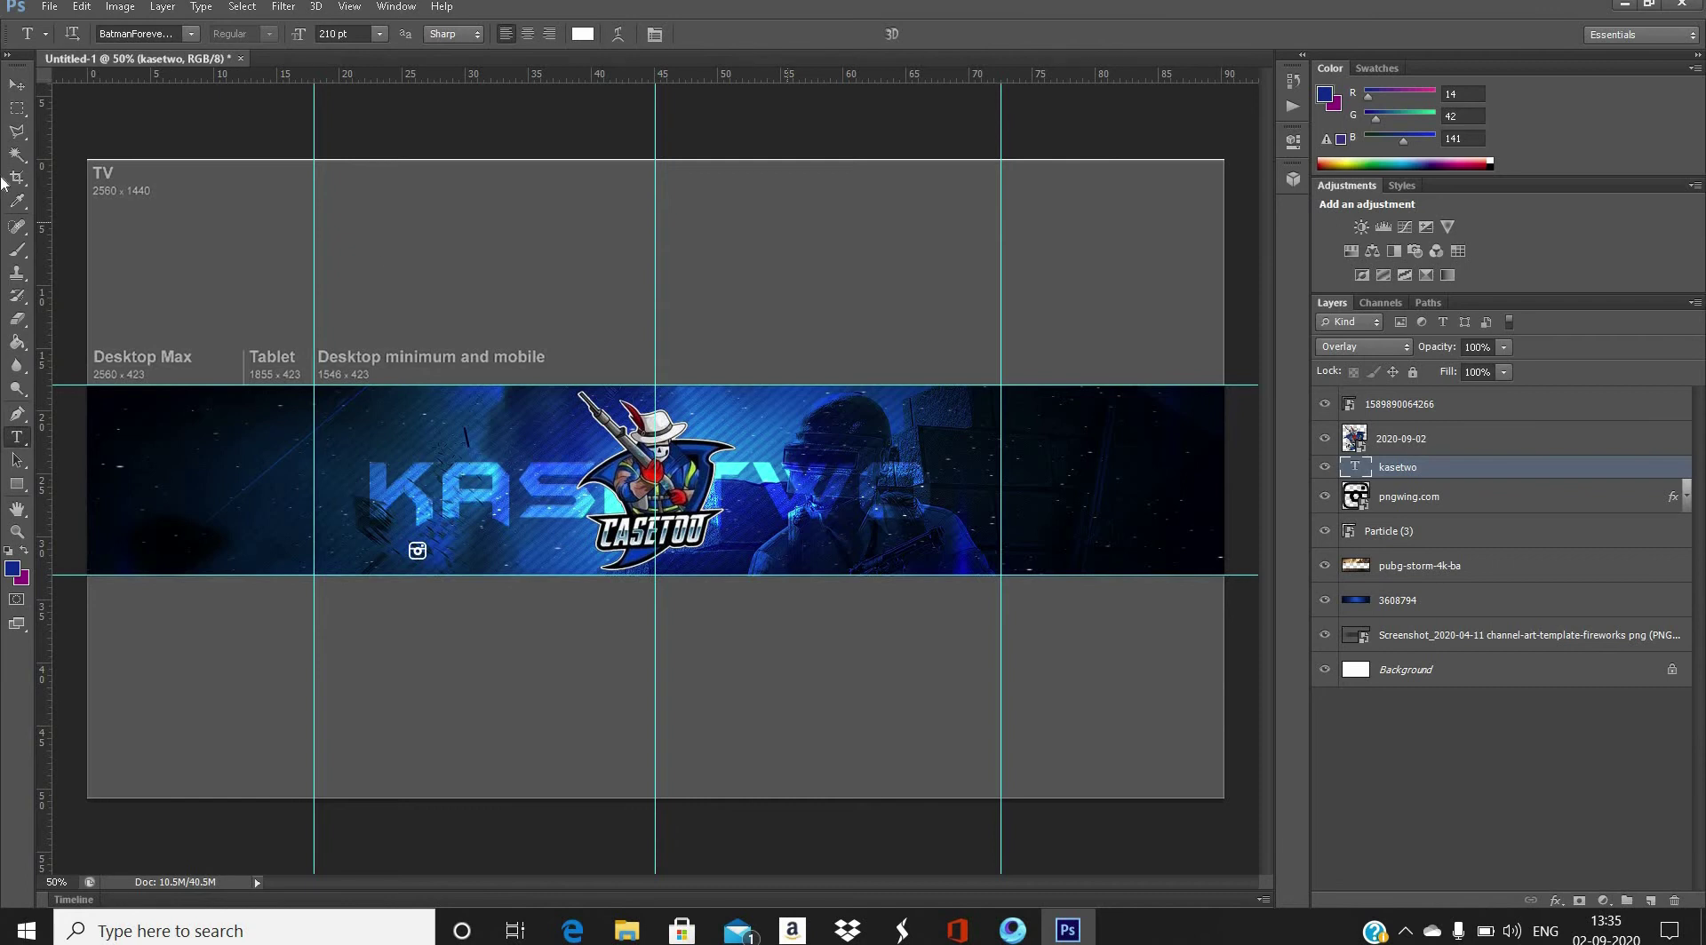
- Move the Instagram icon left so it sits beneath the letter K of the KASETWO text
key("v")
left_click(1386, 494)
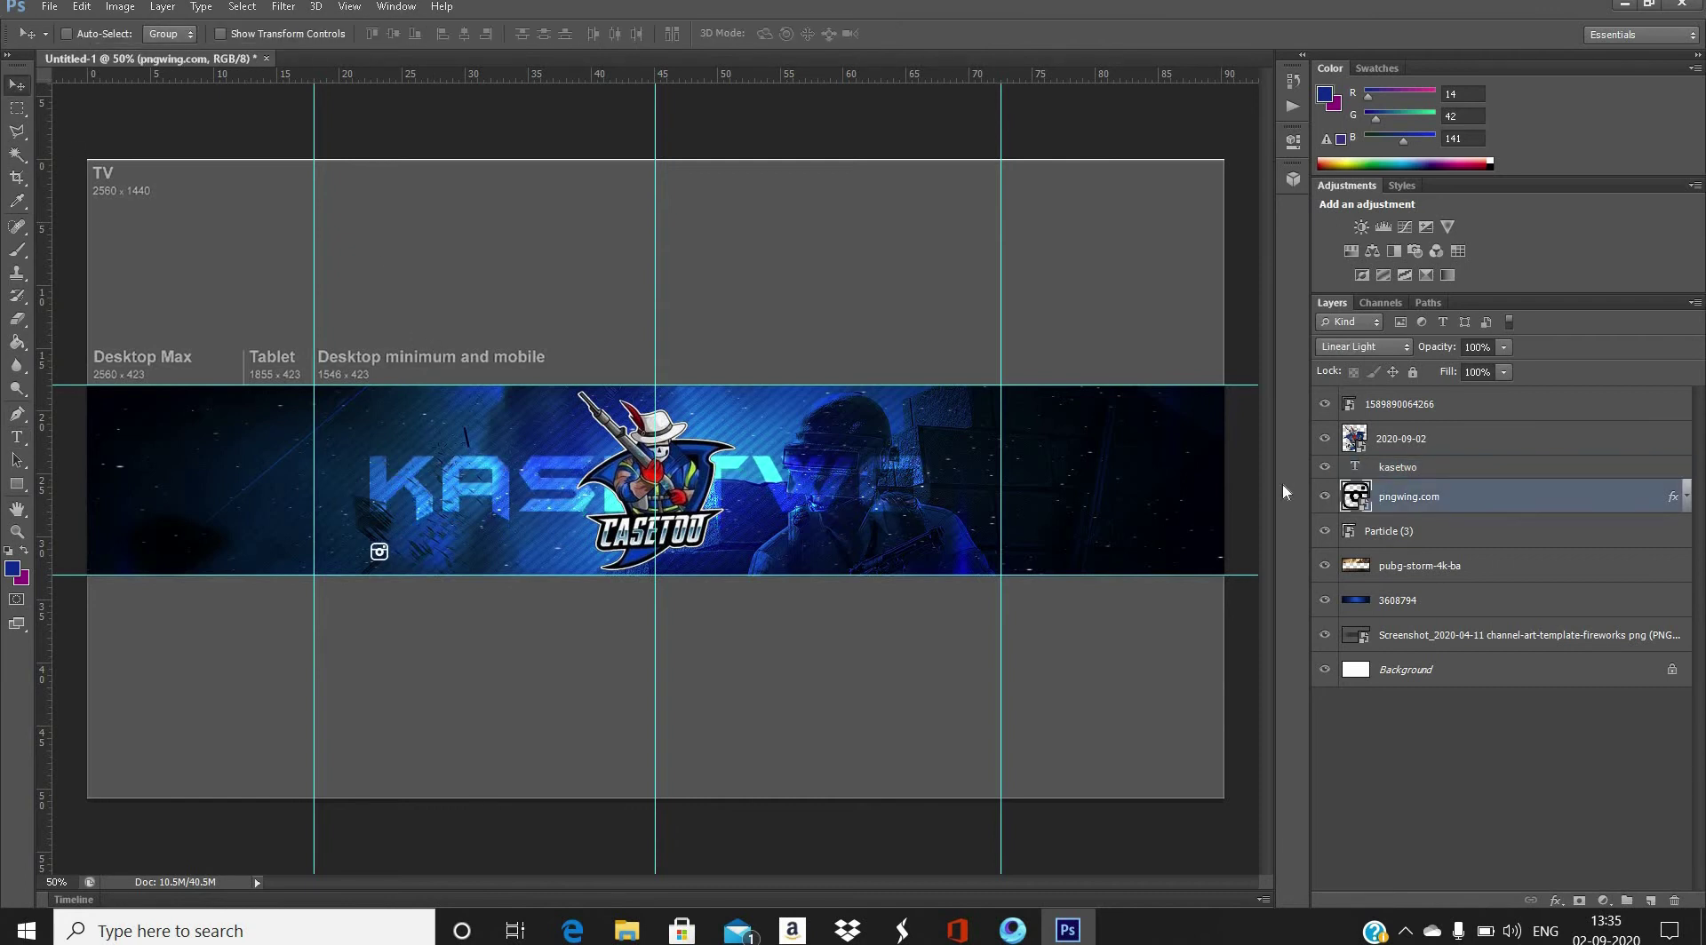
left_click(17, 531)
left_click(442, 561)
left_click(567, 538)
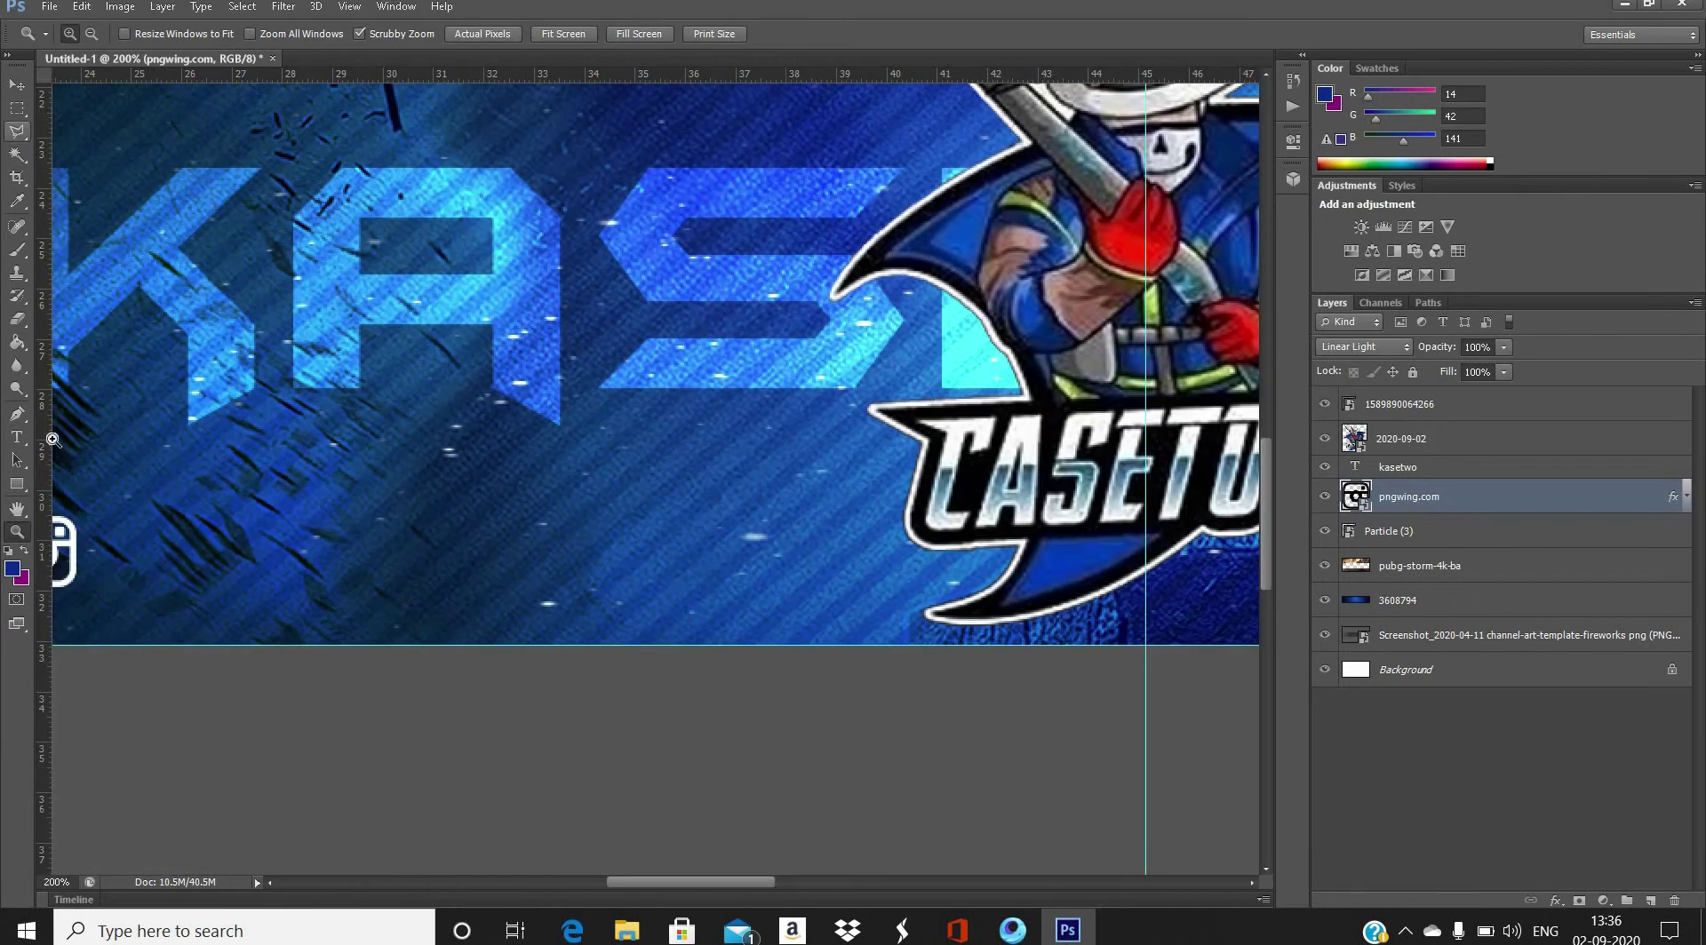
key("ctrl+minus")
left_click(17, 439)
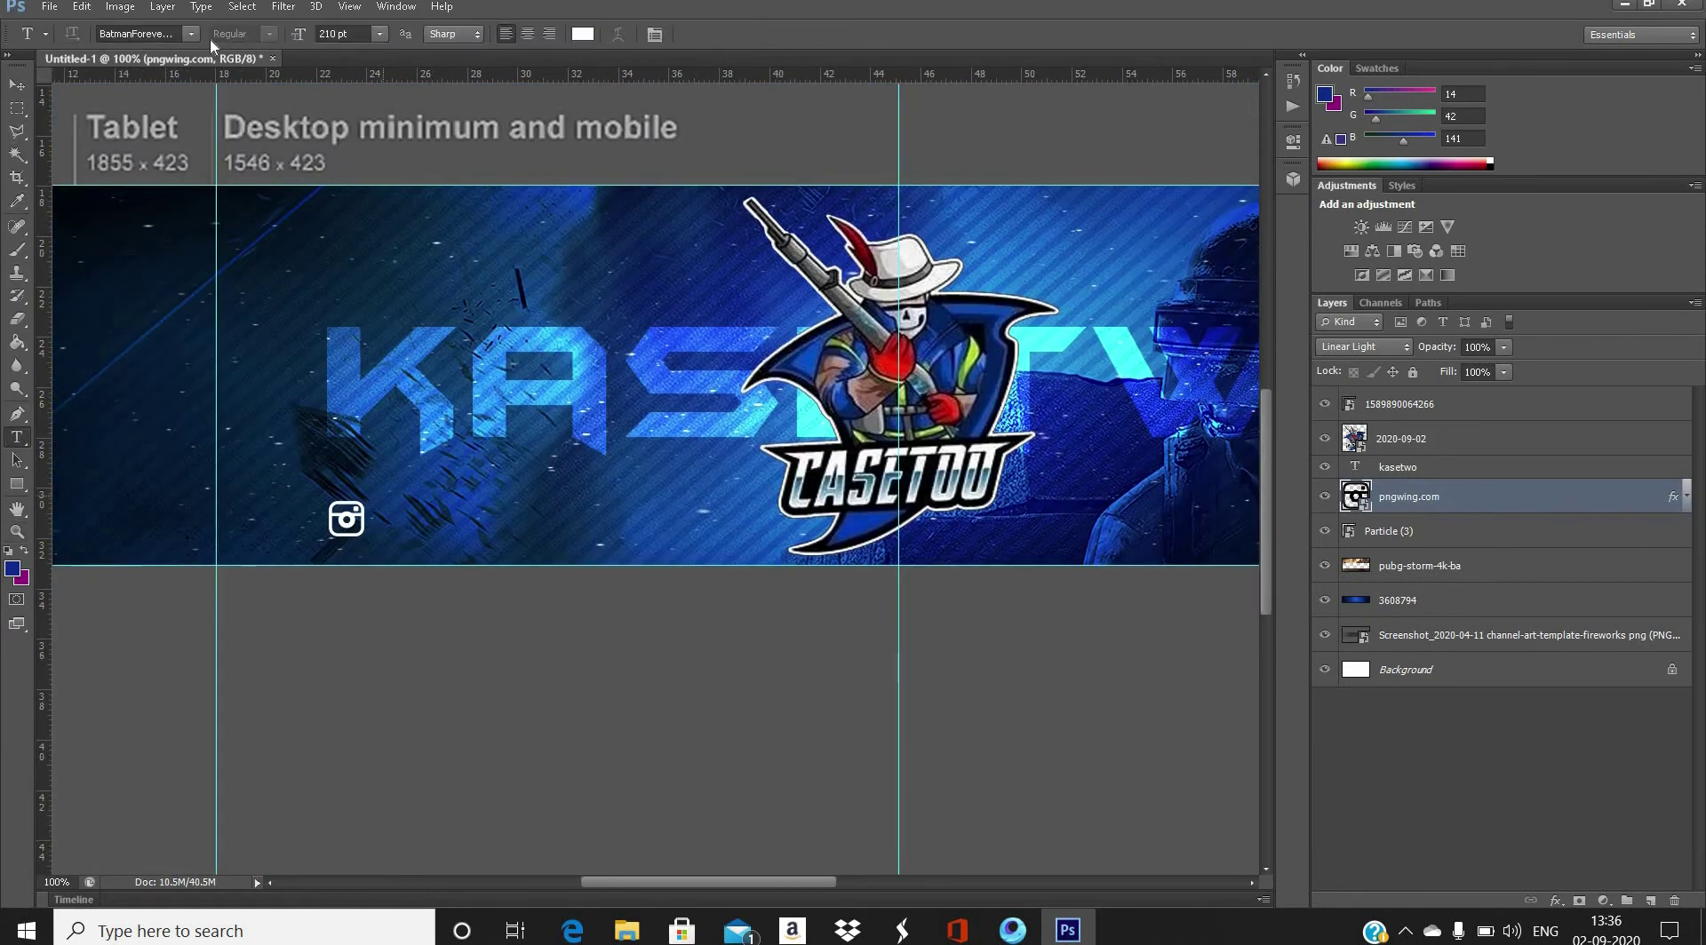
left_click_drag(804, 544, 825, 544)
left_click(379, 33)
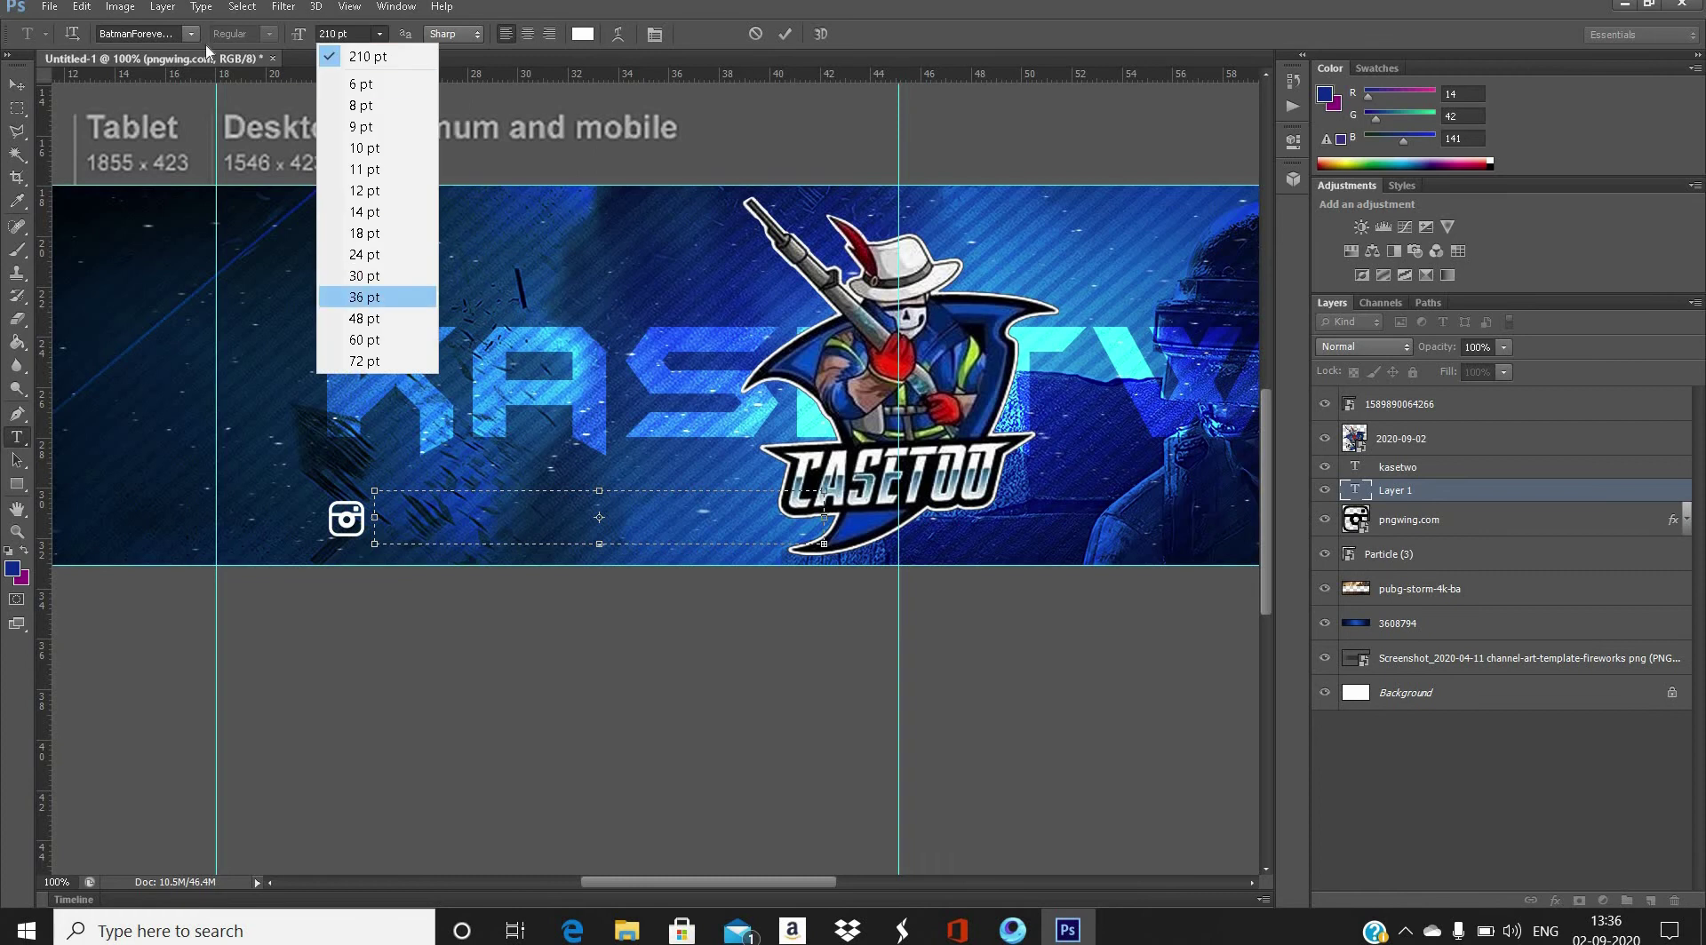
left_click(373, 289)
left_click(190, 34)
left_click(160, 267)
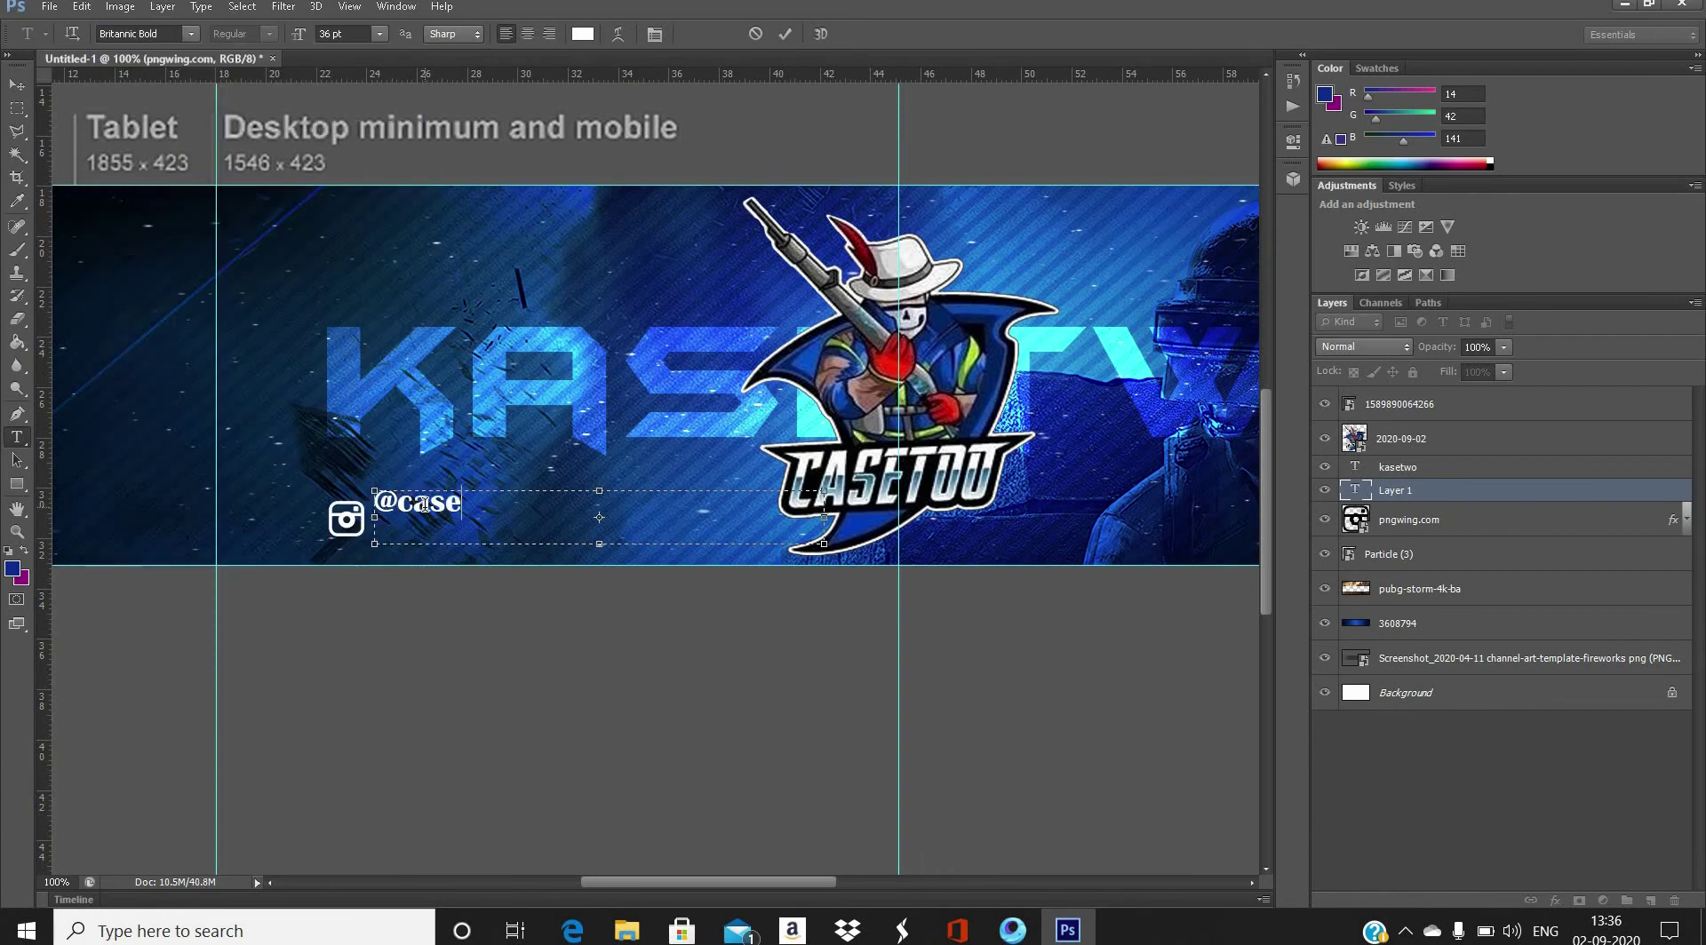
key("ctrl+a")
left_click(190, 34)
left_click(397, 370)
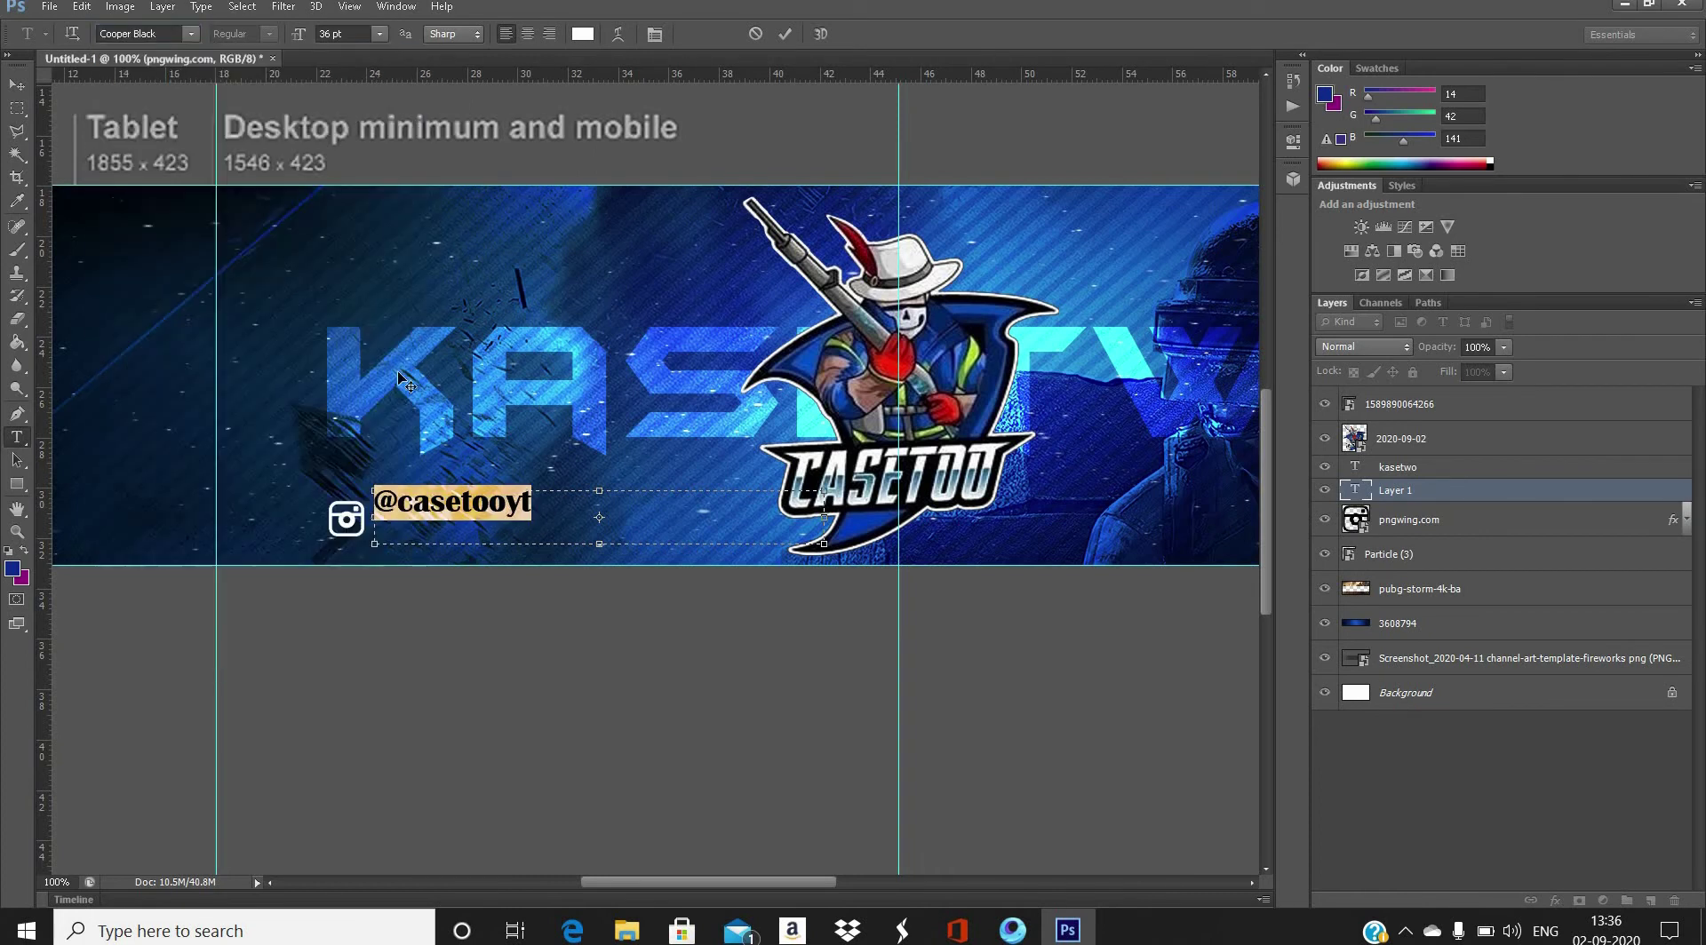
- Lower the handle text to the icon's level and enlarge the vertical bar before it to 72 pt
left_click(378, 524)
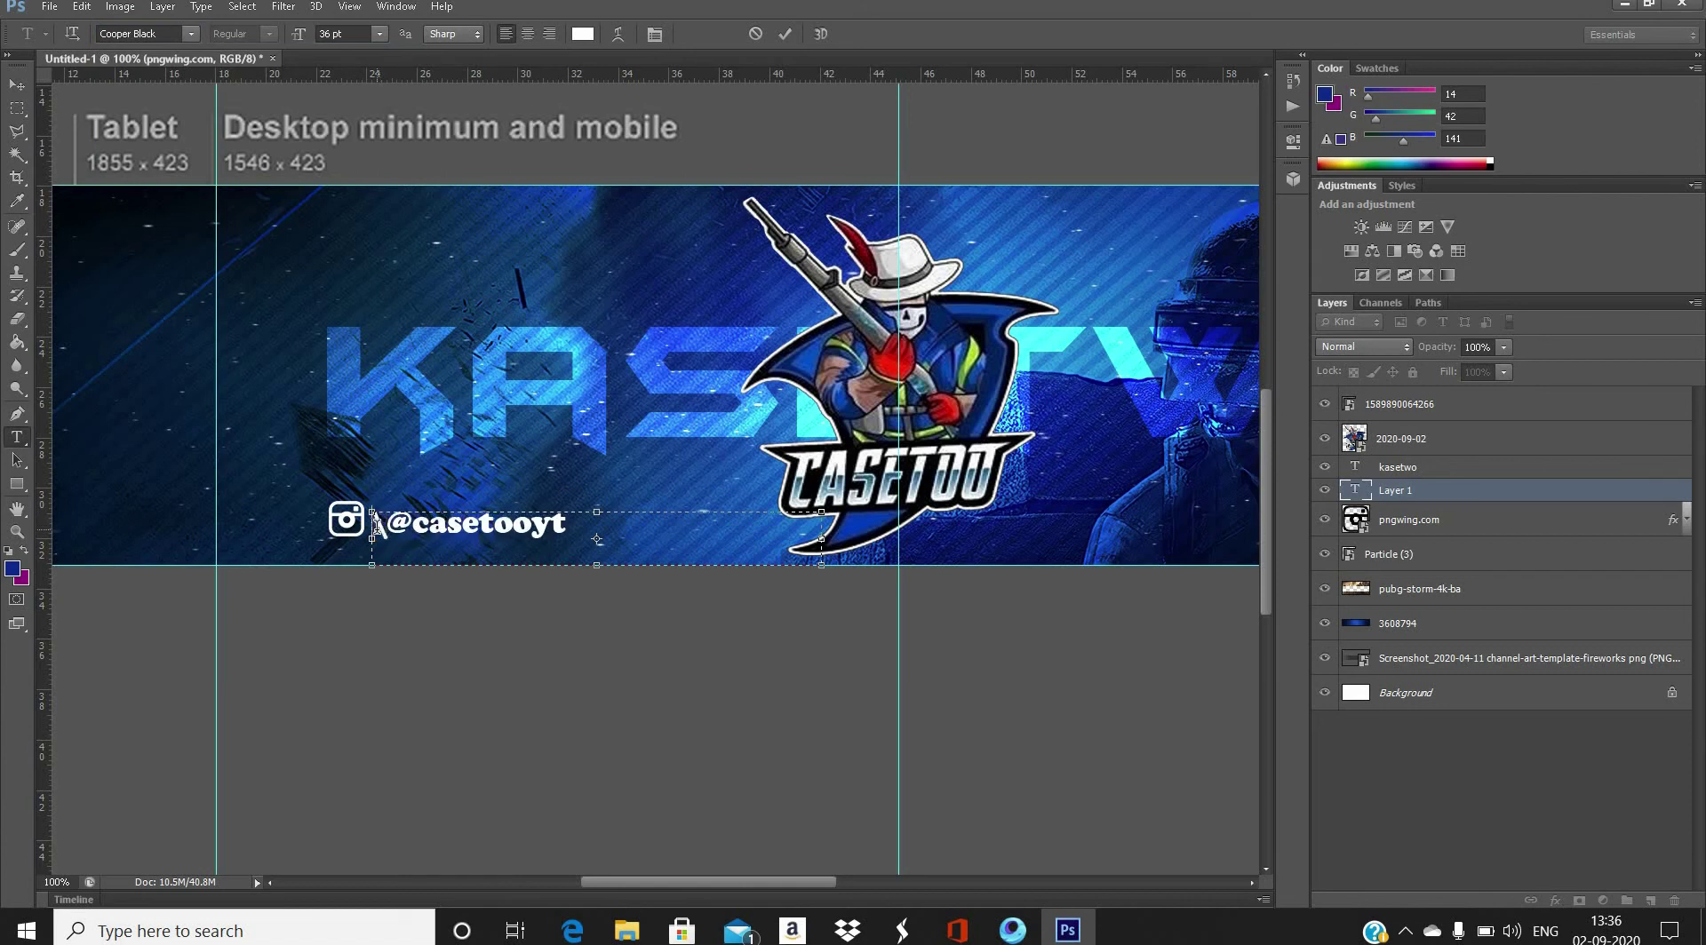
left_click(379, 34)
left_click(356, 366)
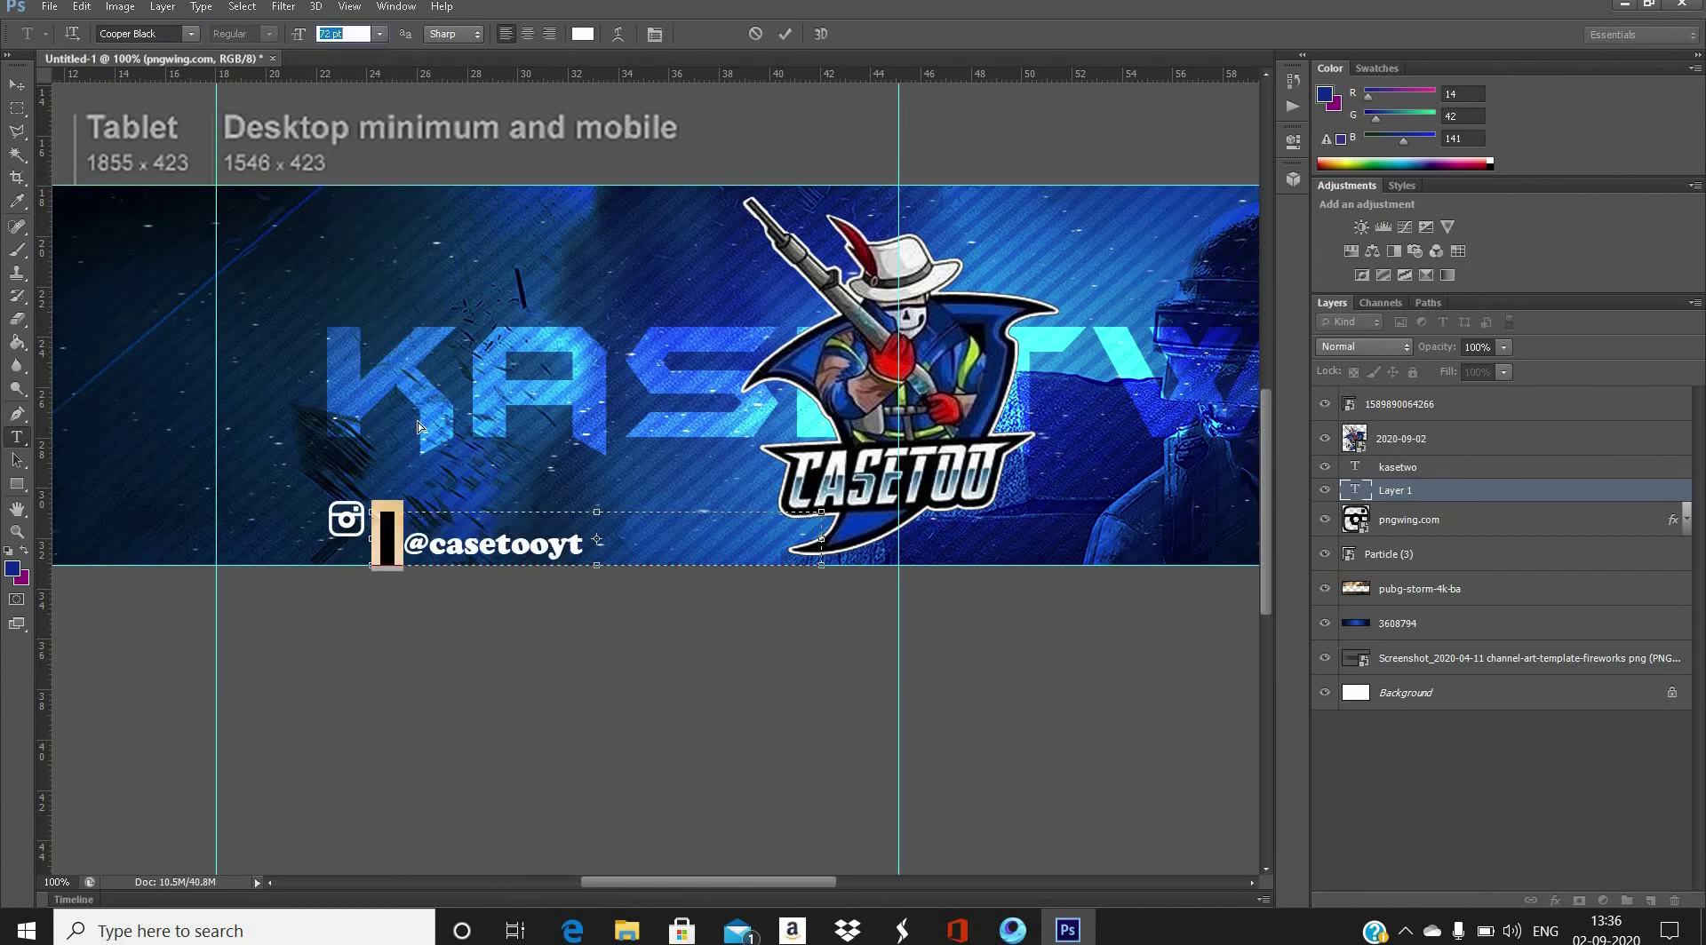
left_click(613, 312)
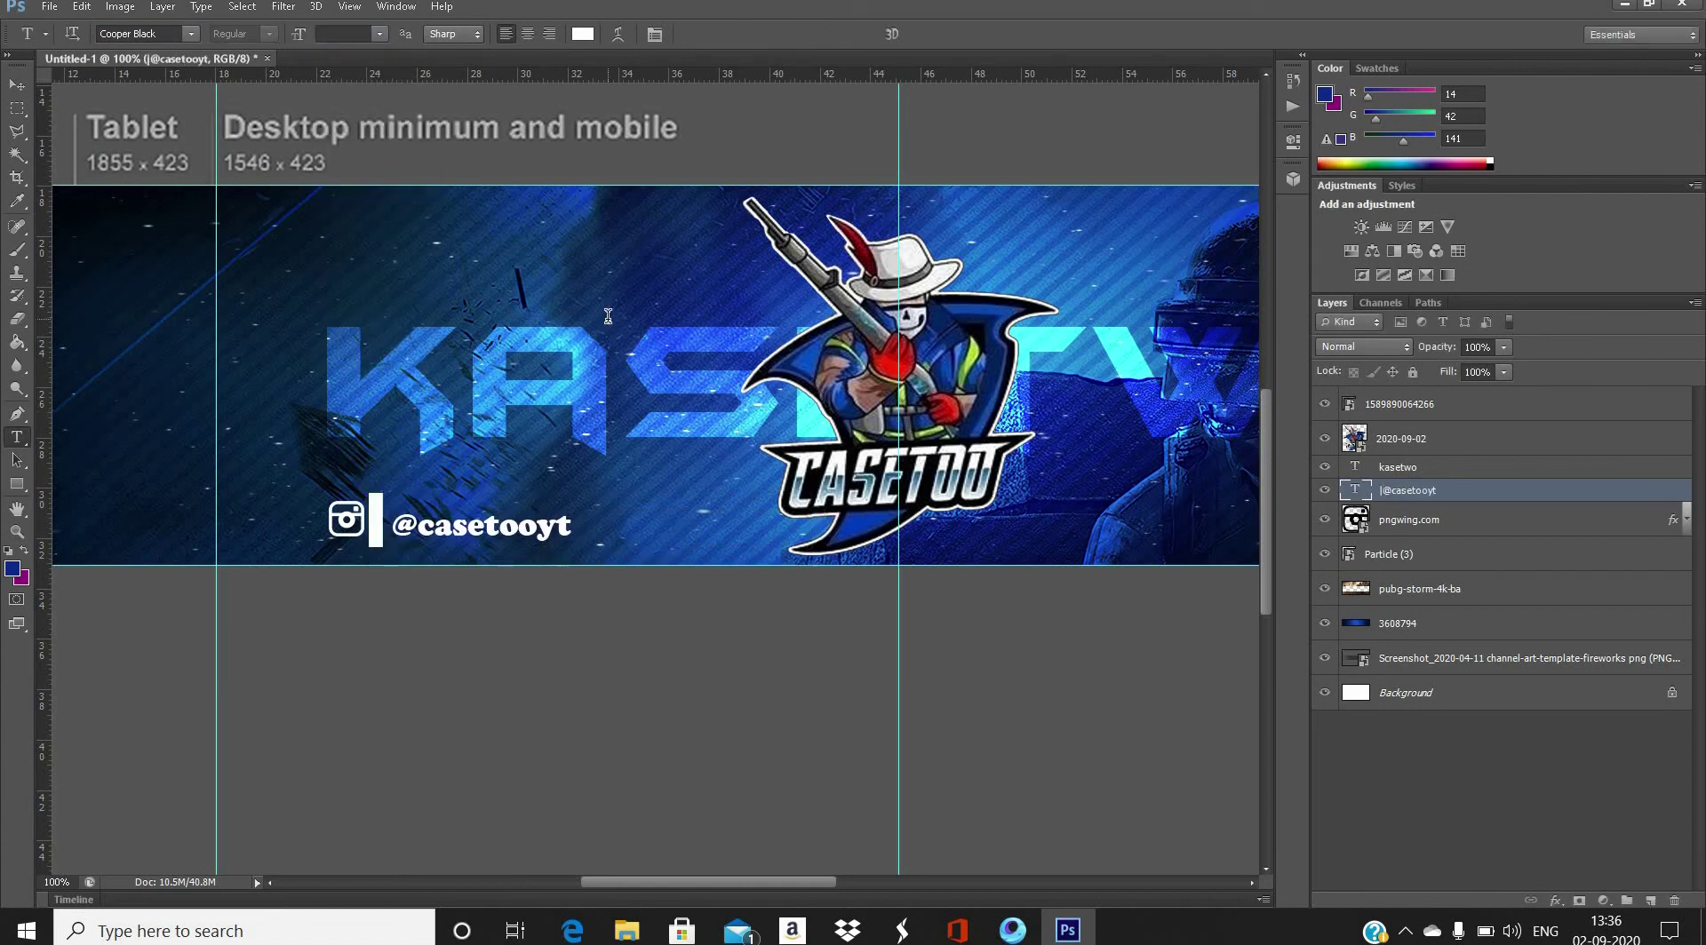
left_click(17, 108)
right_click(1457, 490)
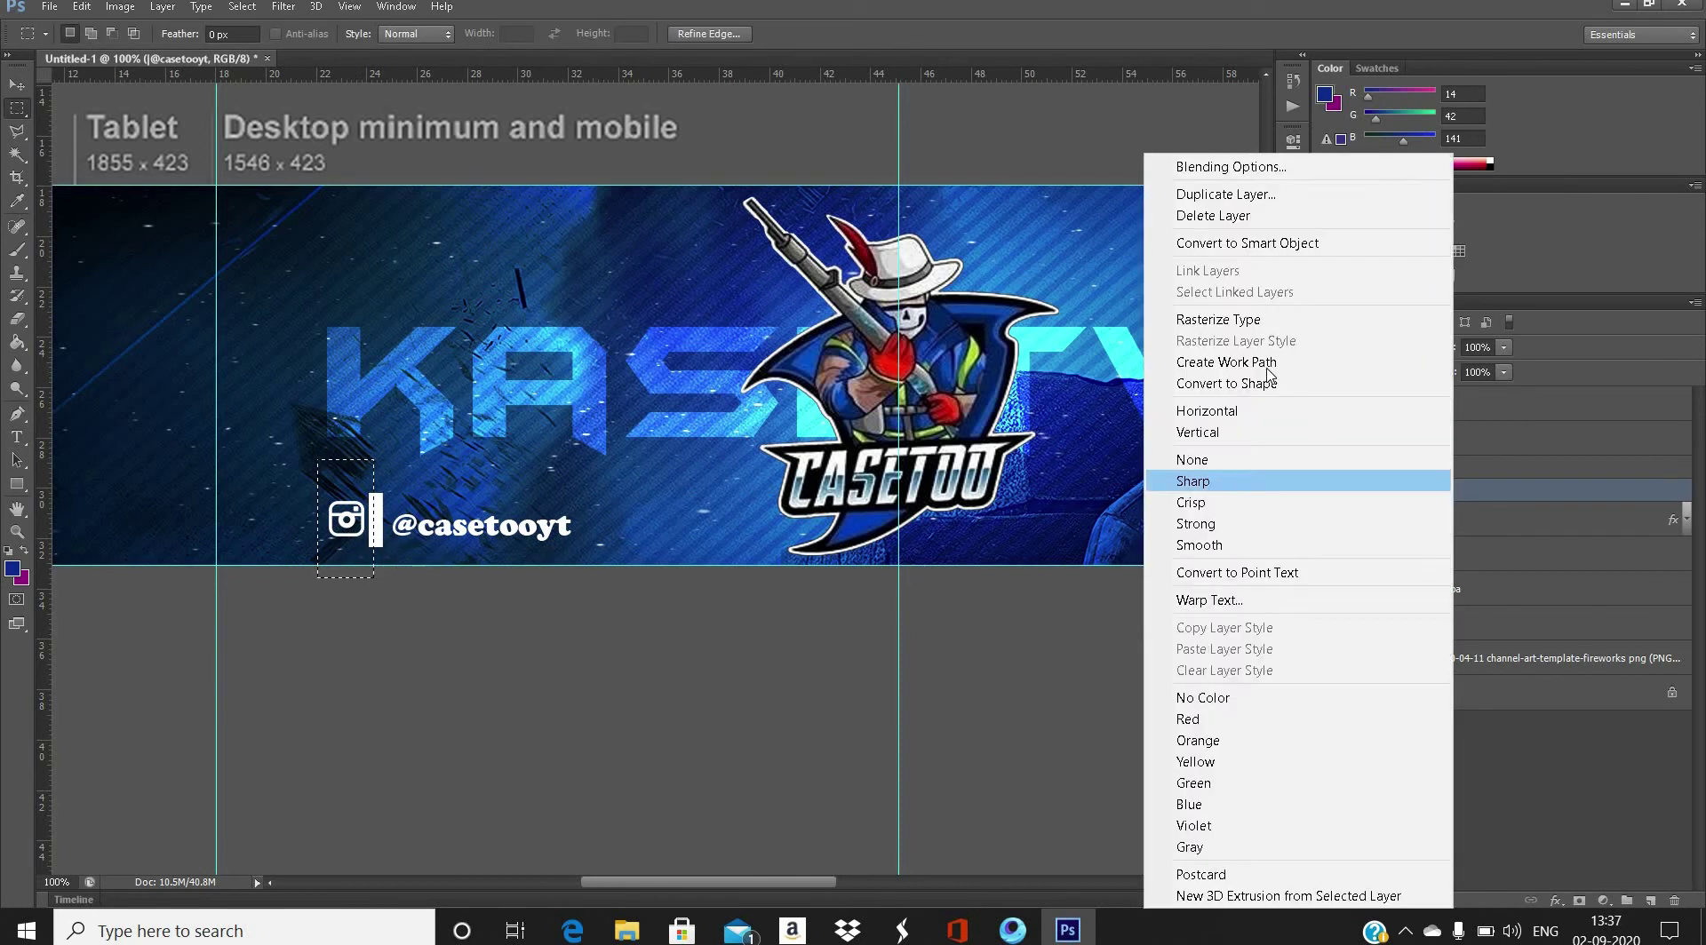
left_click(1191, 318)
key("ctrl+d")
key("v")
left_click_drag(347, 297, 347, 293)
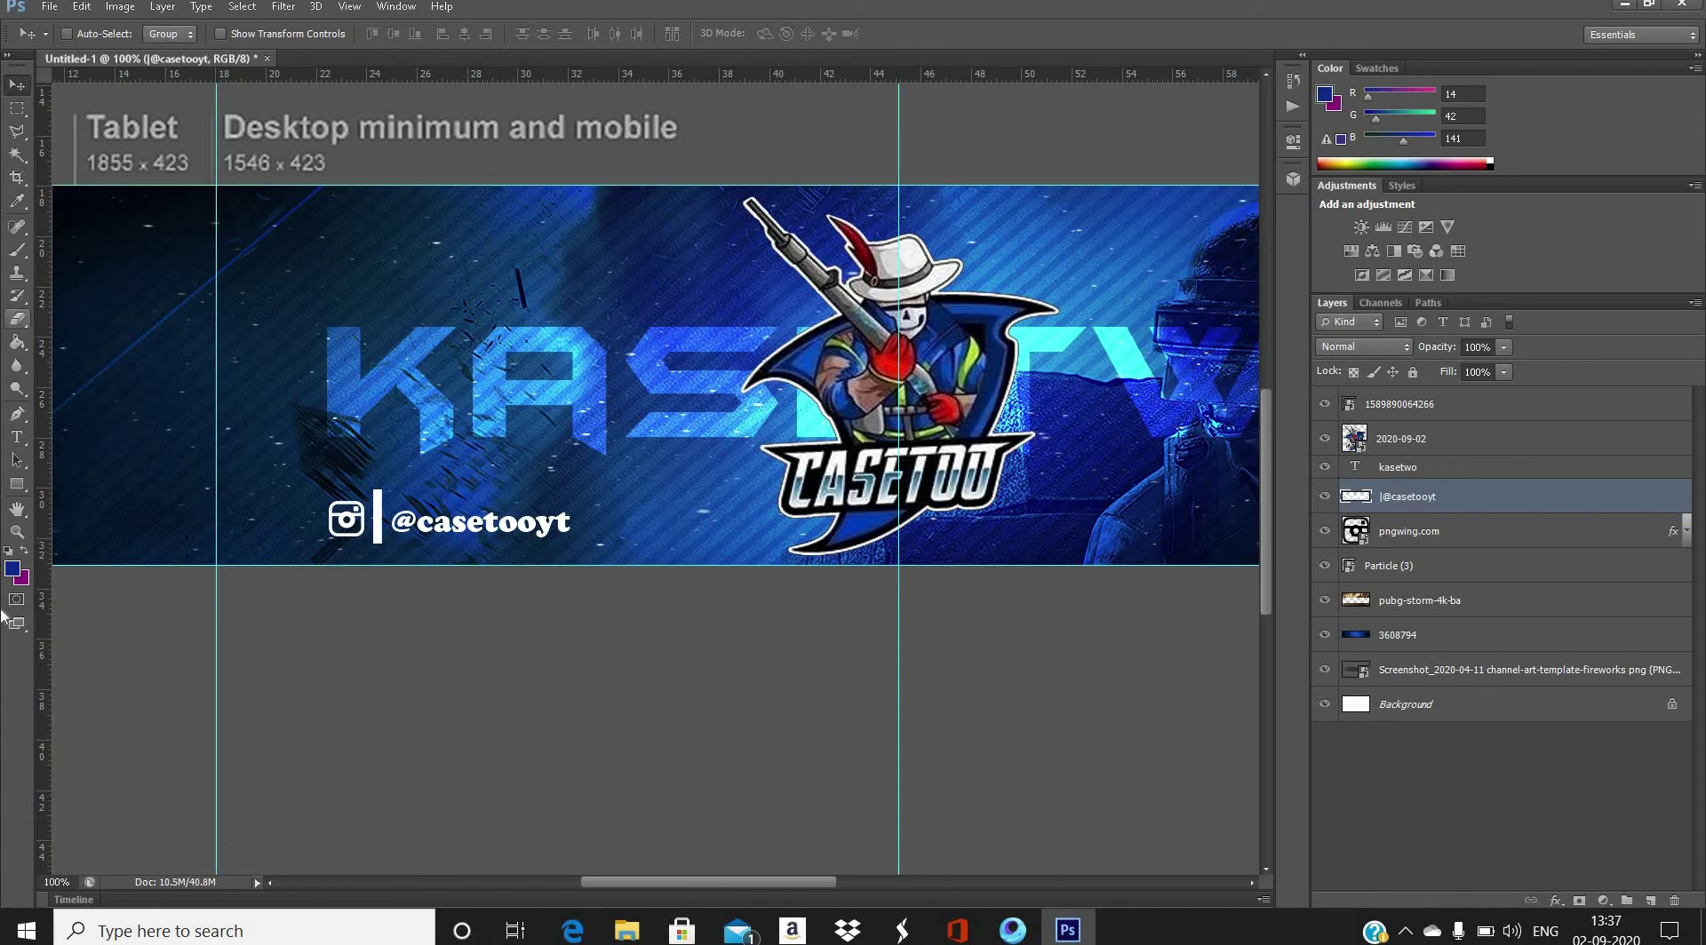
- Nudge the Instagram icon slightly left, away from the vertical bar
key("t")
left_click(1435, 531)
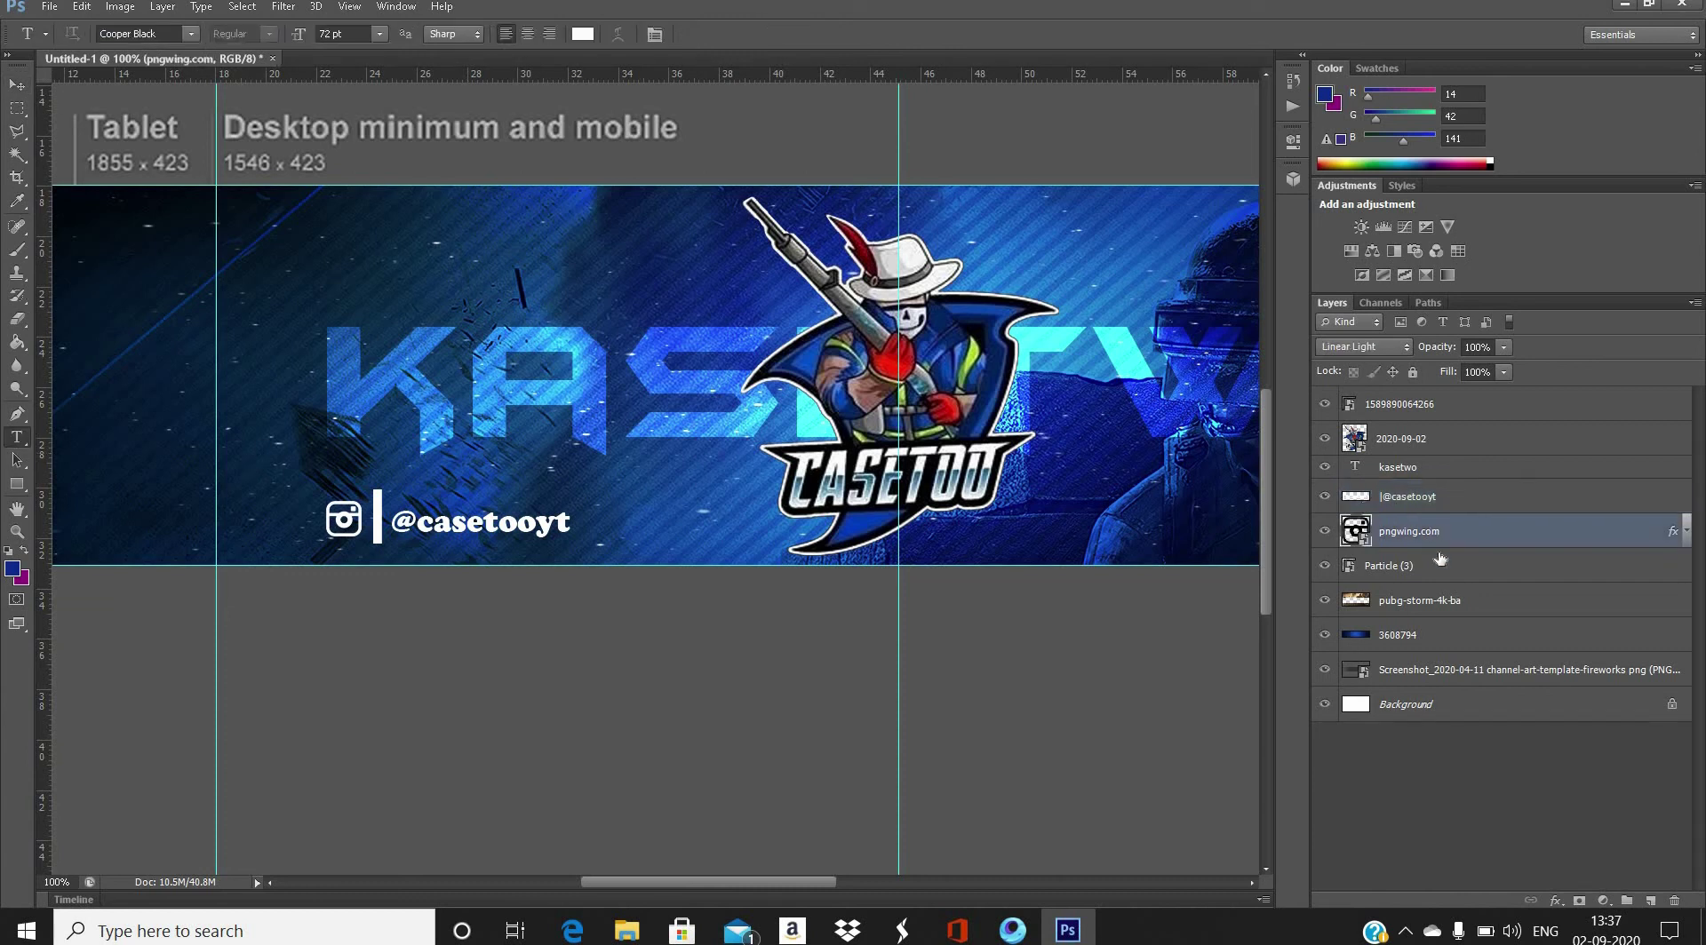
scroll(533, 444, "down", 3)
scroll(174, 622, "up", 3)
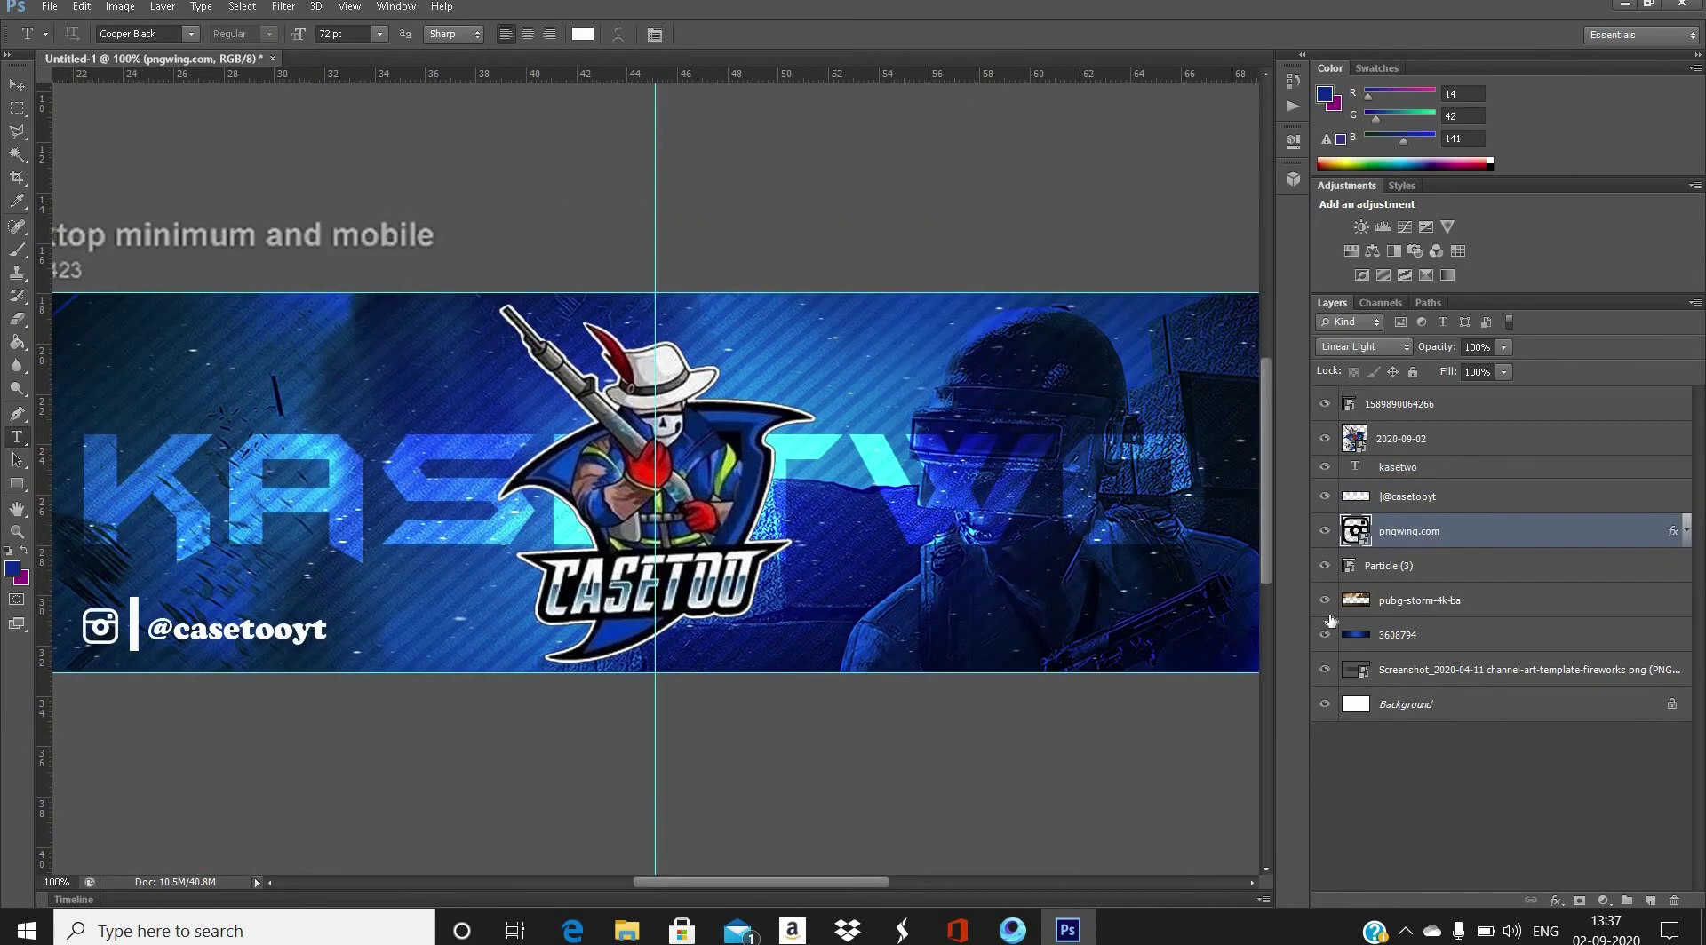
key("z")
scroll(173, 622, "down", 2)
scroll(173, 622, "up", 4)
key("t")
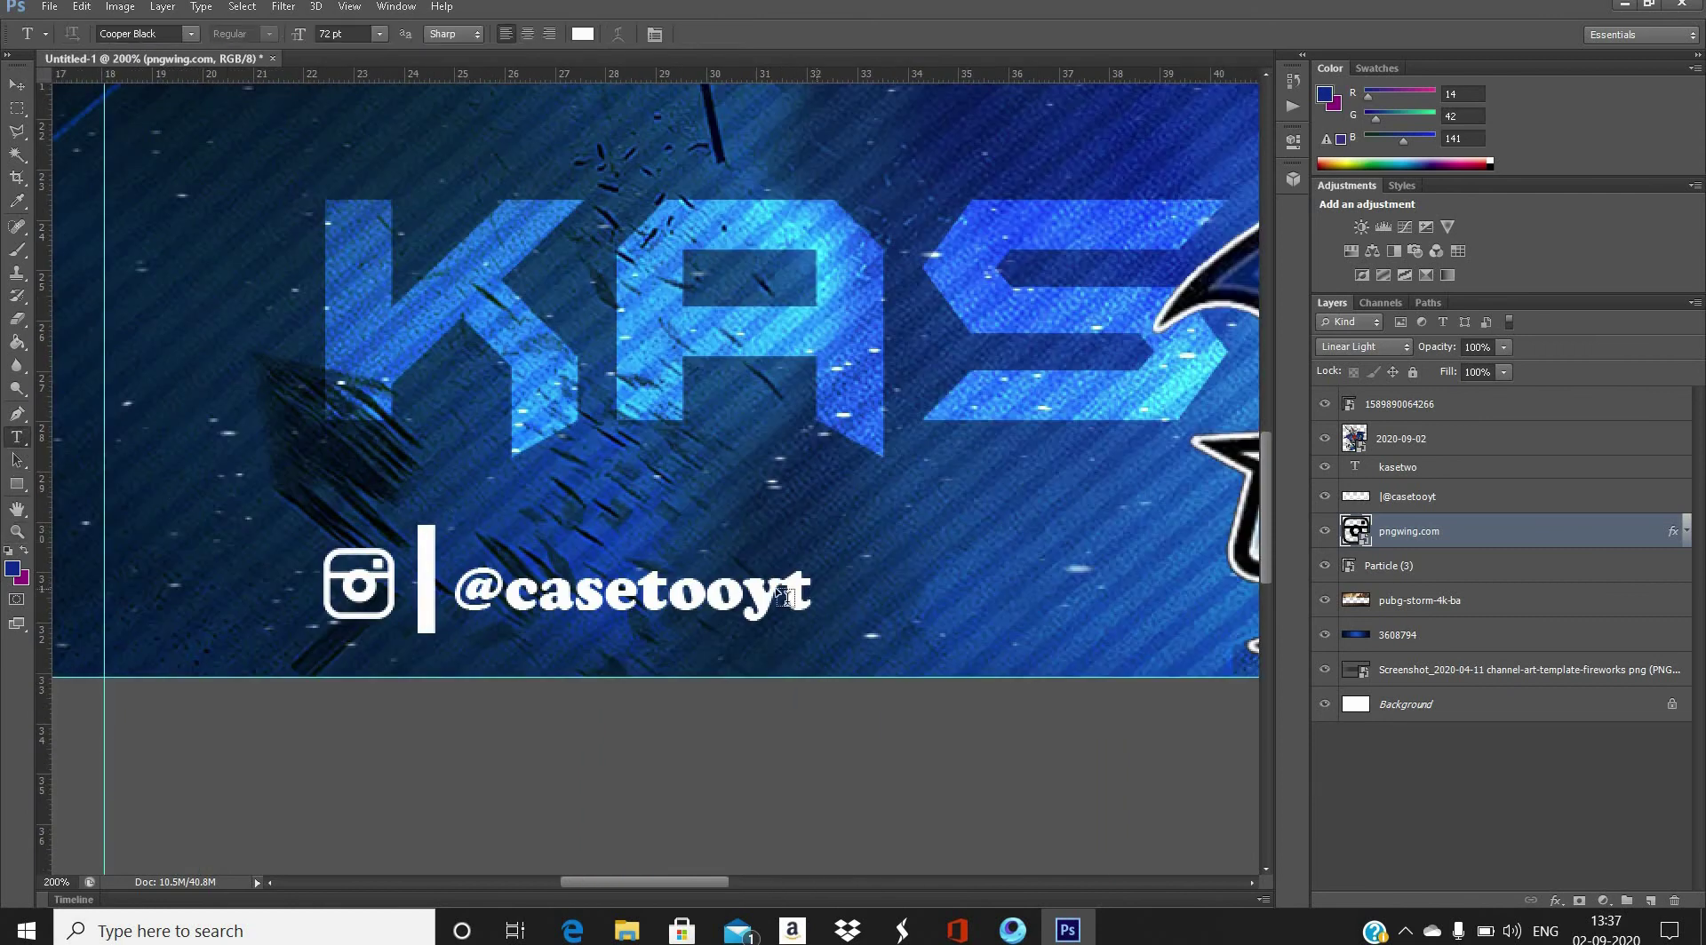
left_click(782, 596)
left_click(1468, 534)
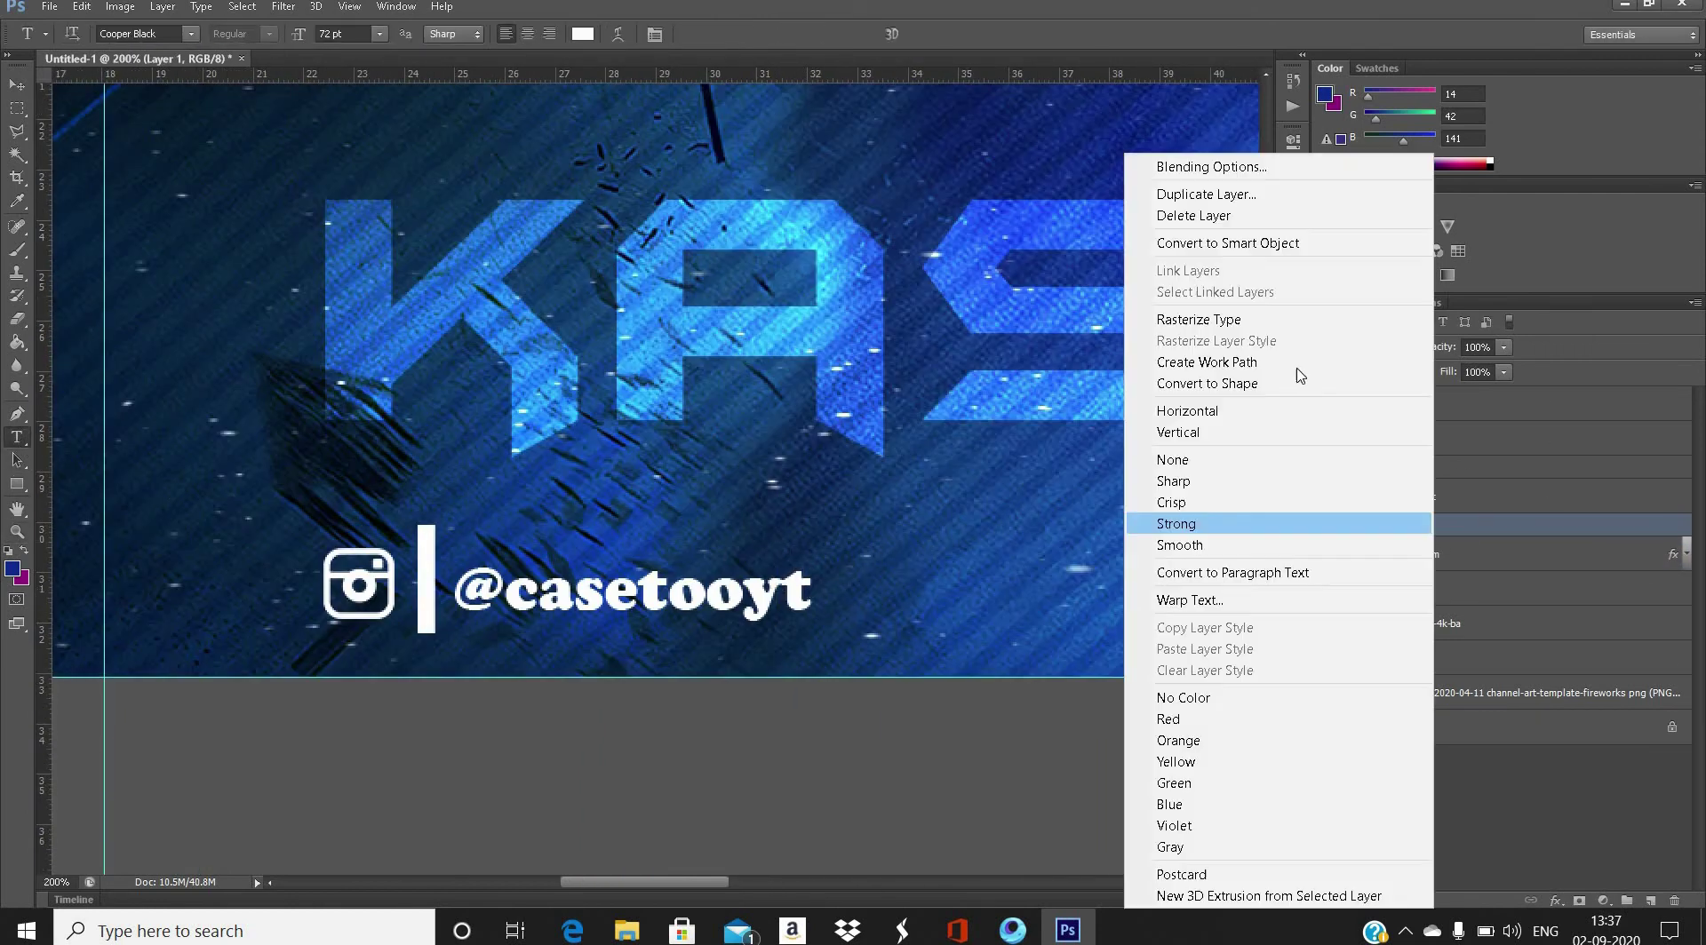
right_click(1434, 533)
left_click(1235, 215)
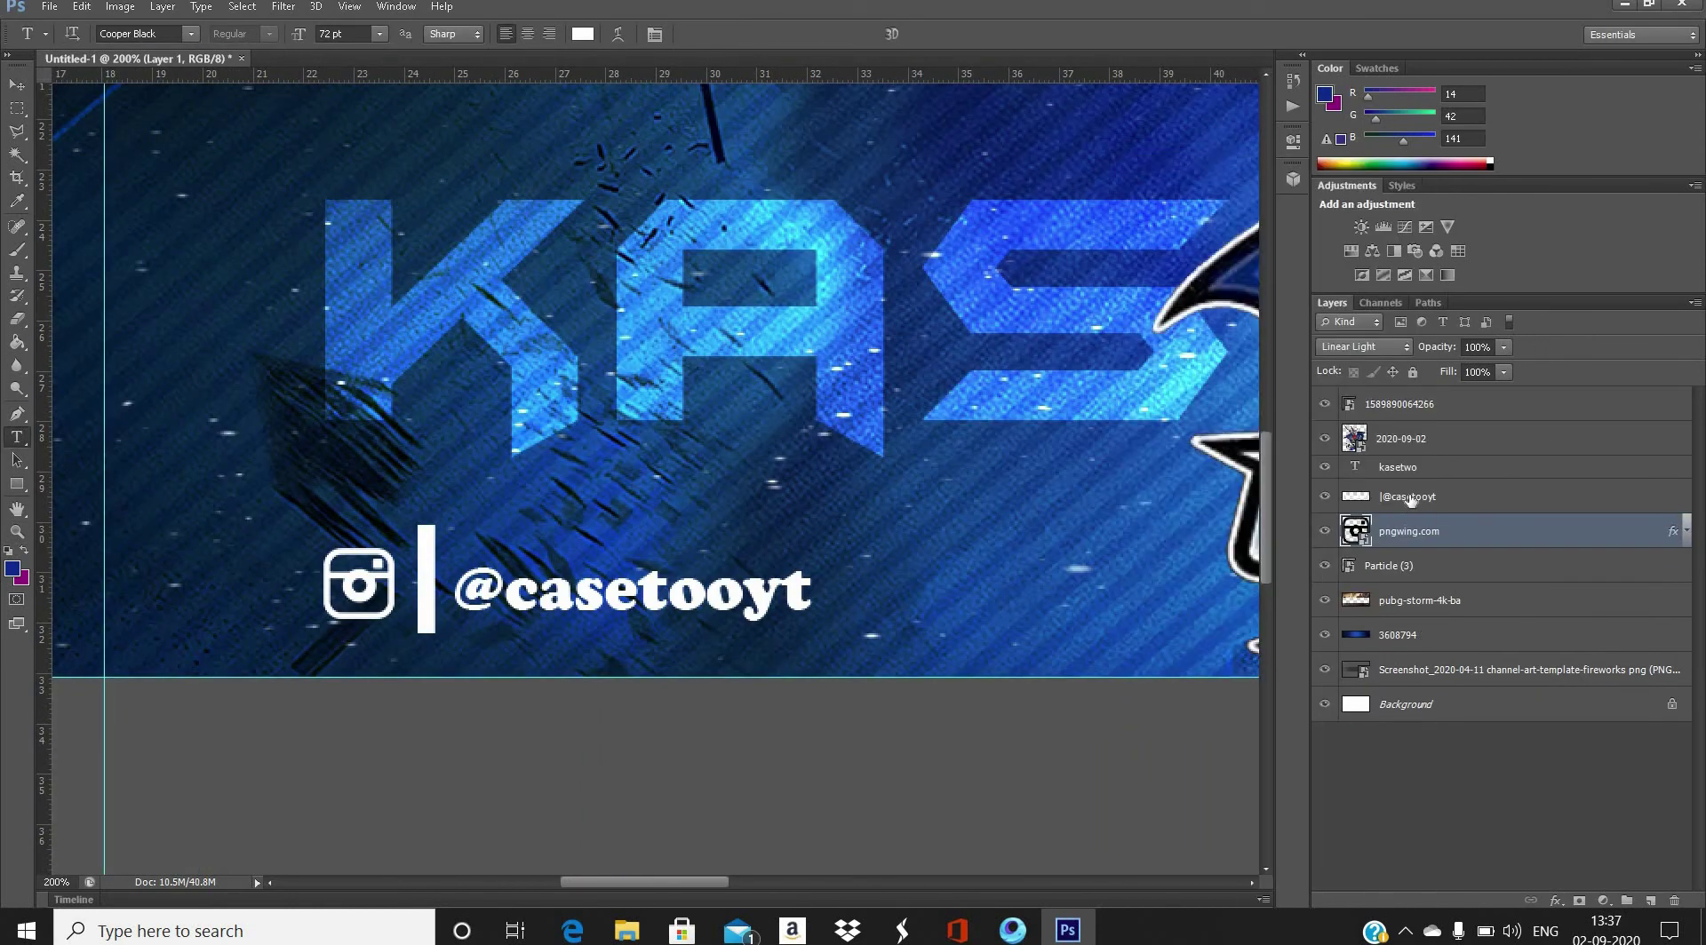
left_click(490, 584)
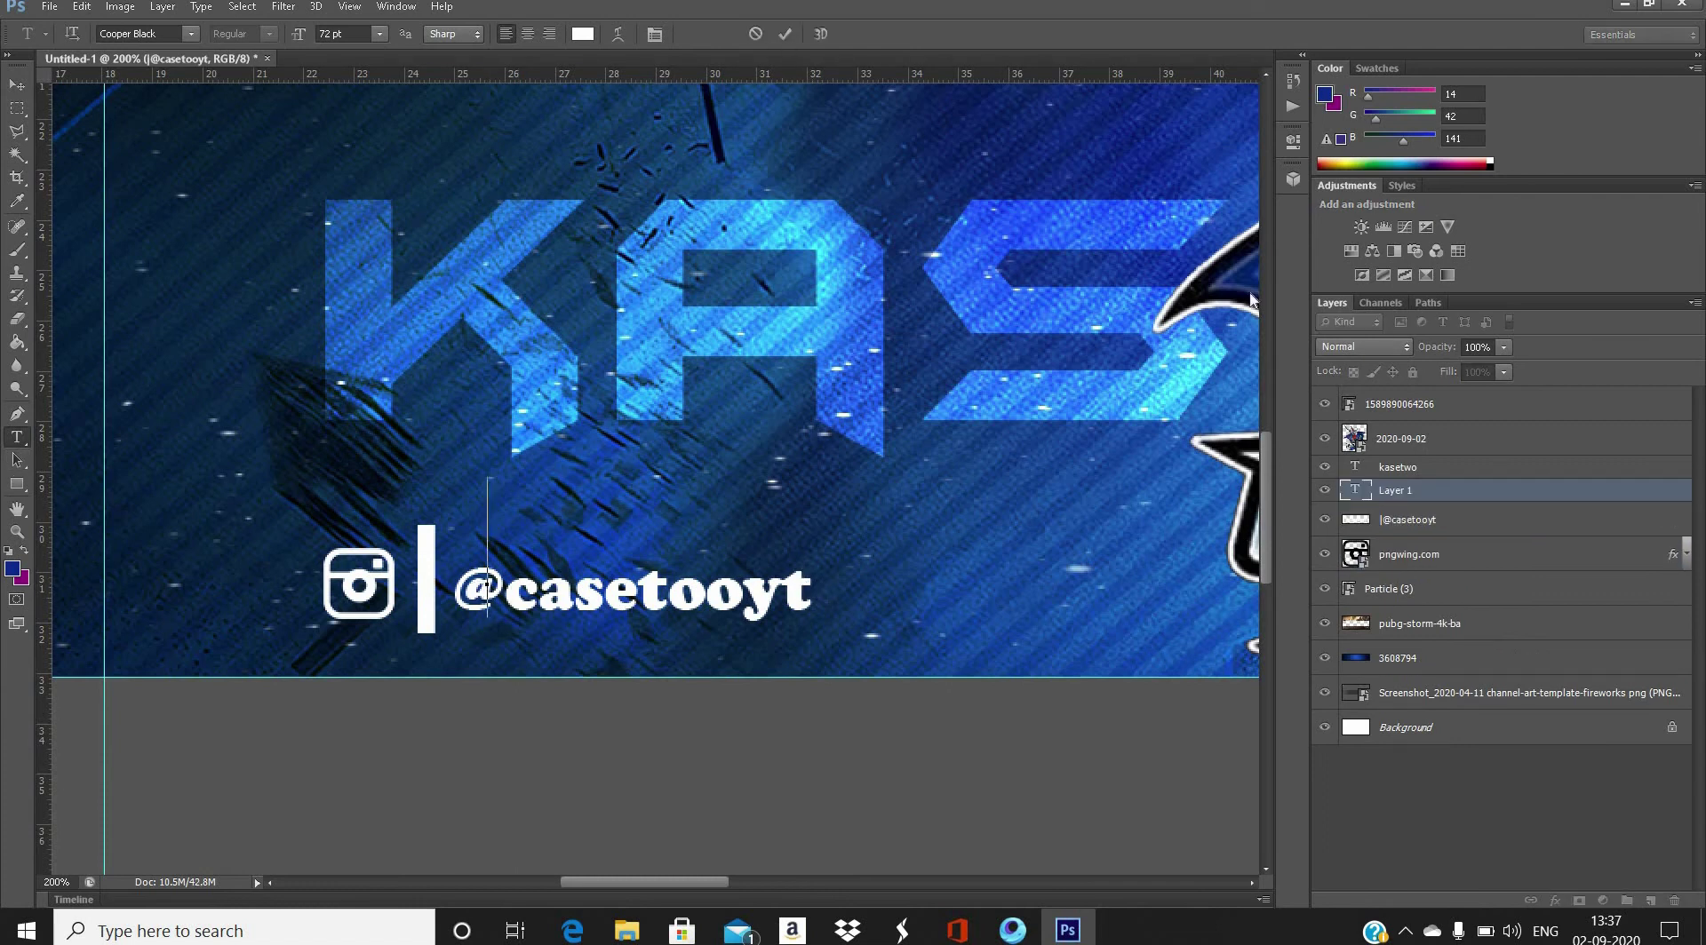
key("Escape")
key("Delete")
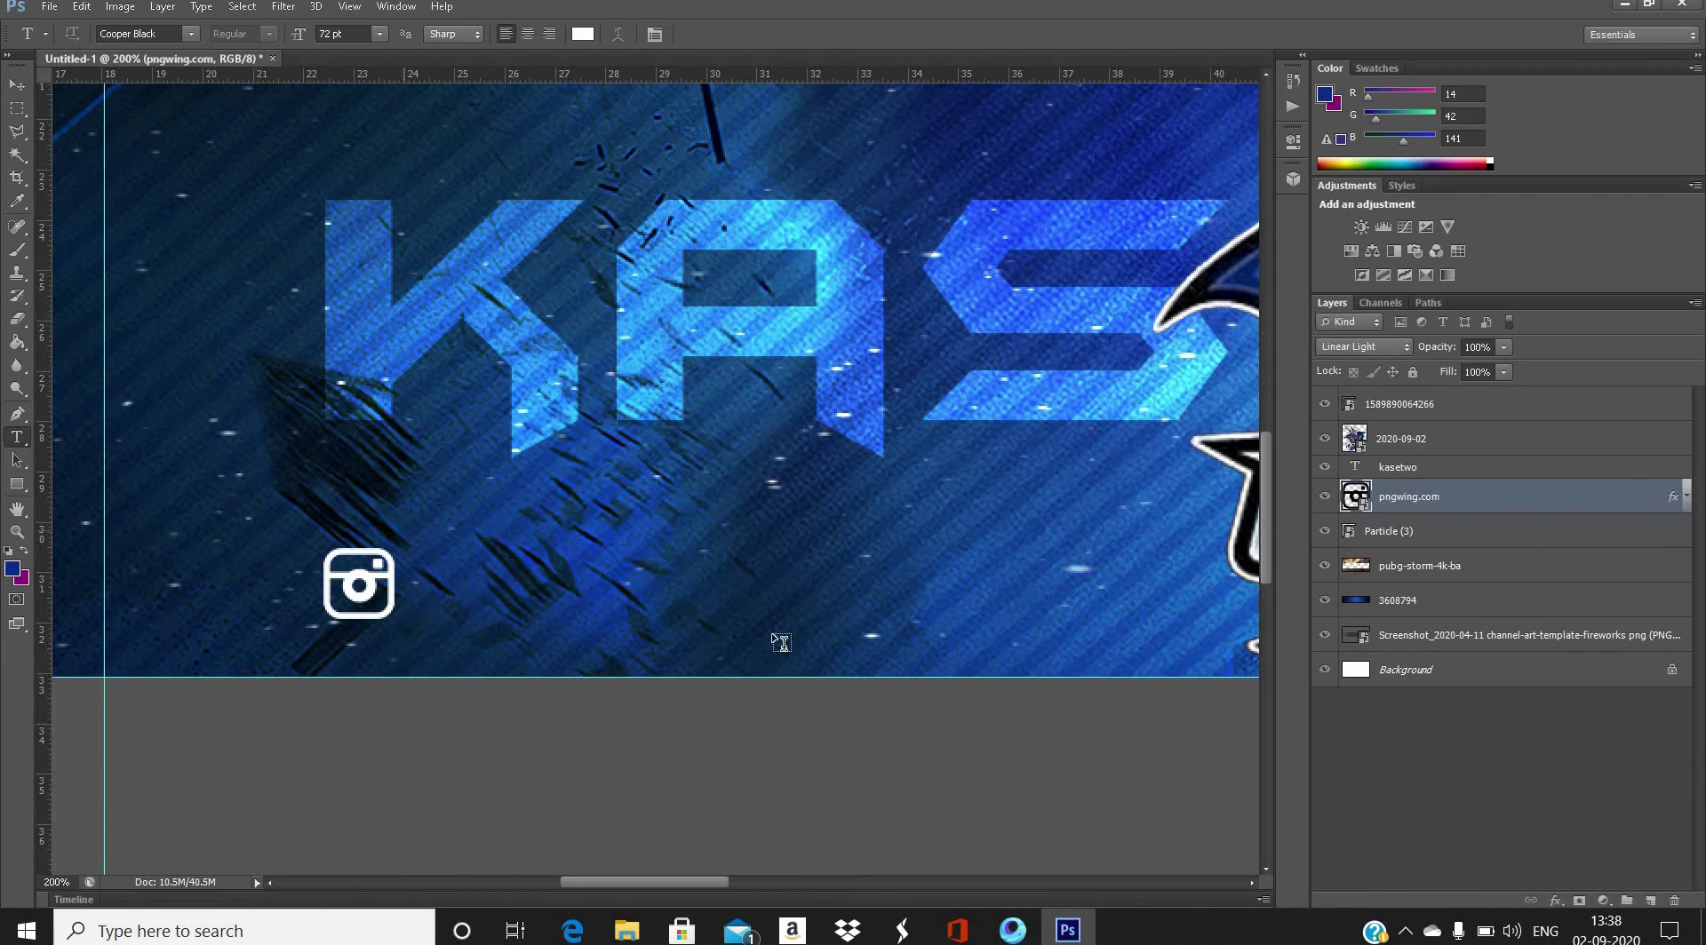
left_click_drag(948, 640, 399, 530)
left_click(380, 34)
left_click(347, 311)
left_click(190, 34)
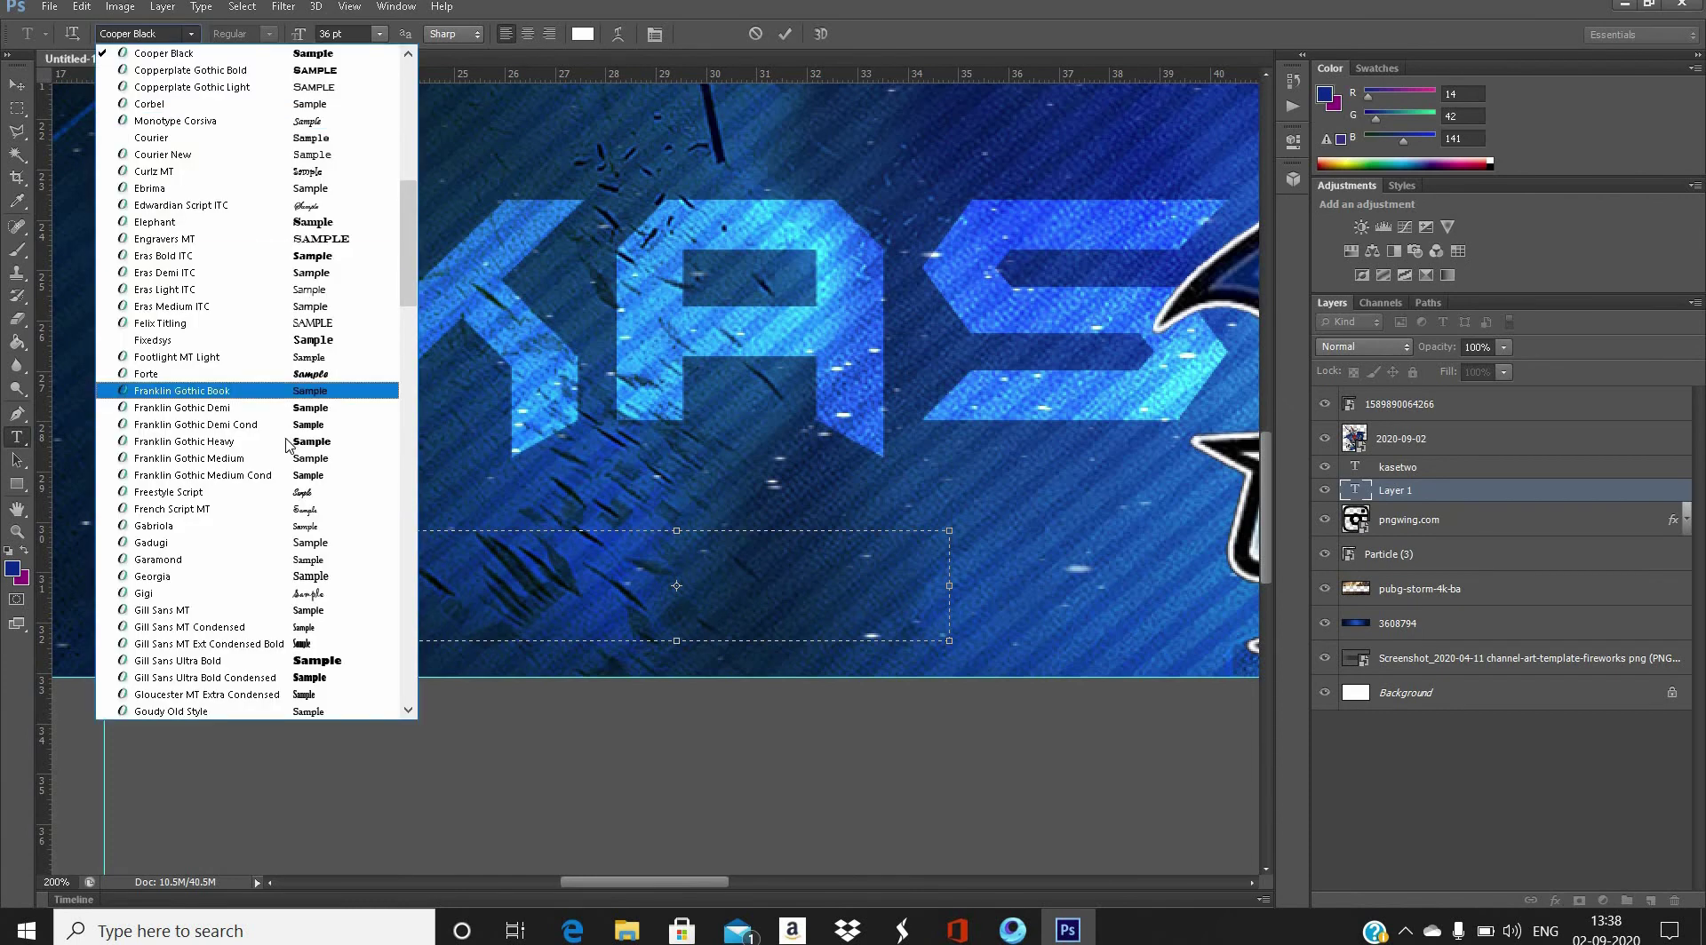
left_click(286, 443)
type("@casetooyt")
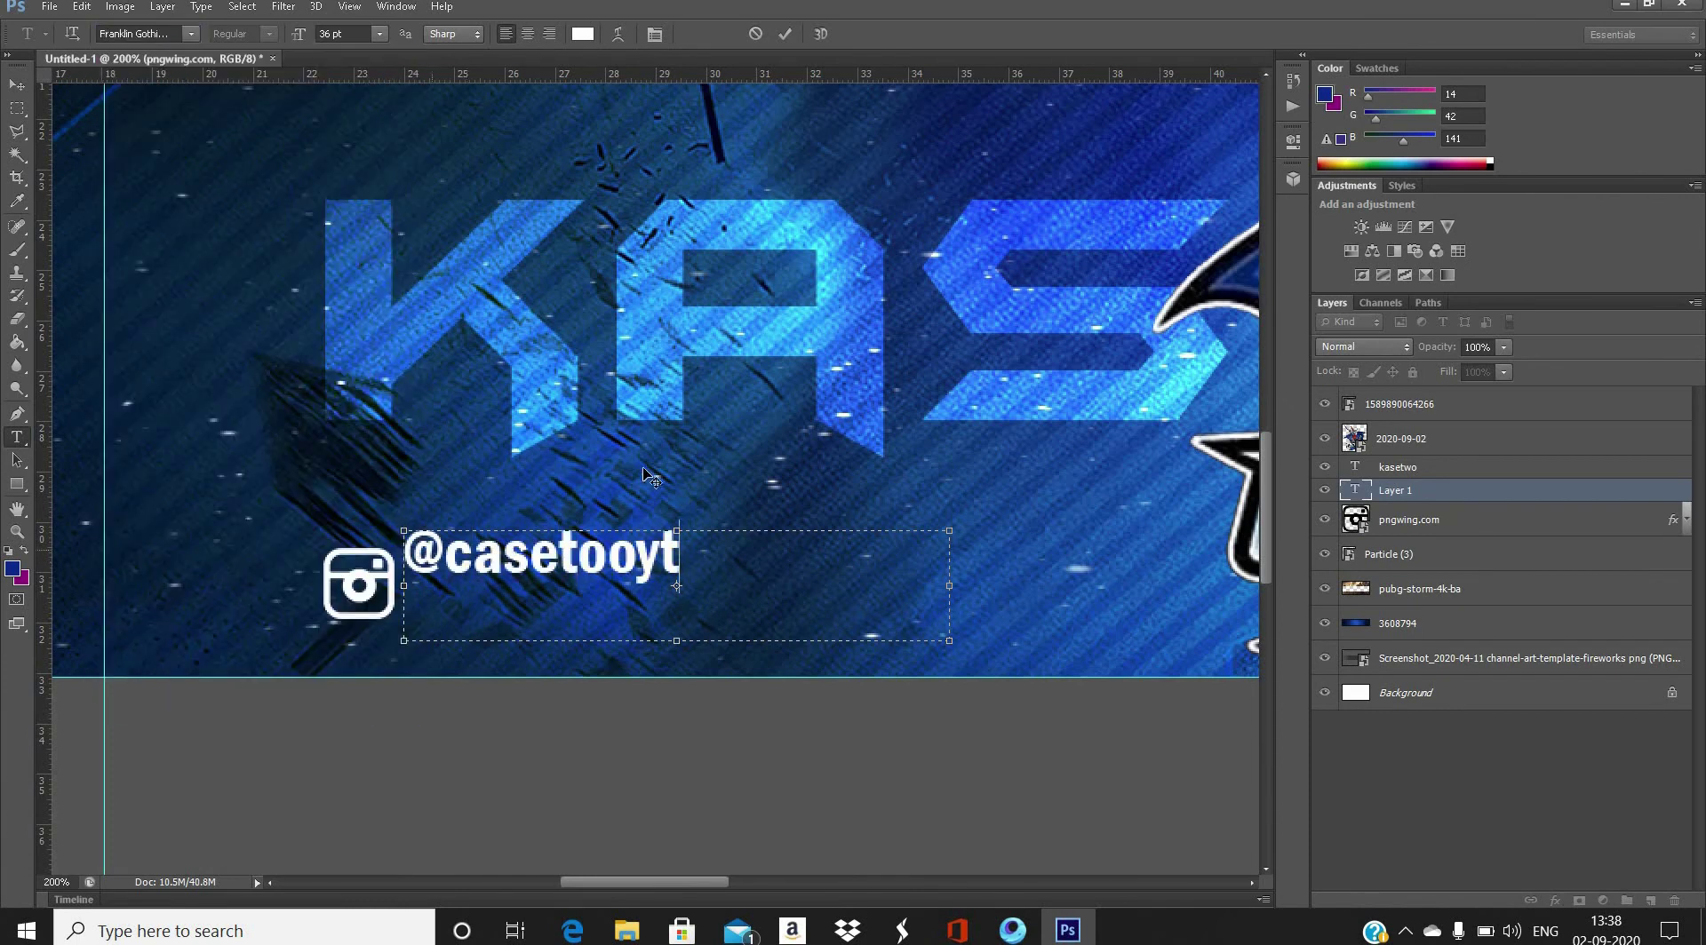
left_click_drag(651, 480, 673, 508)
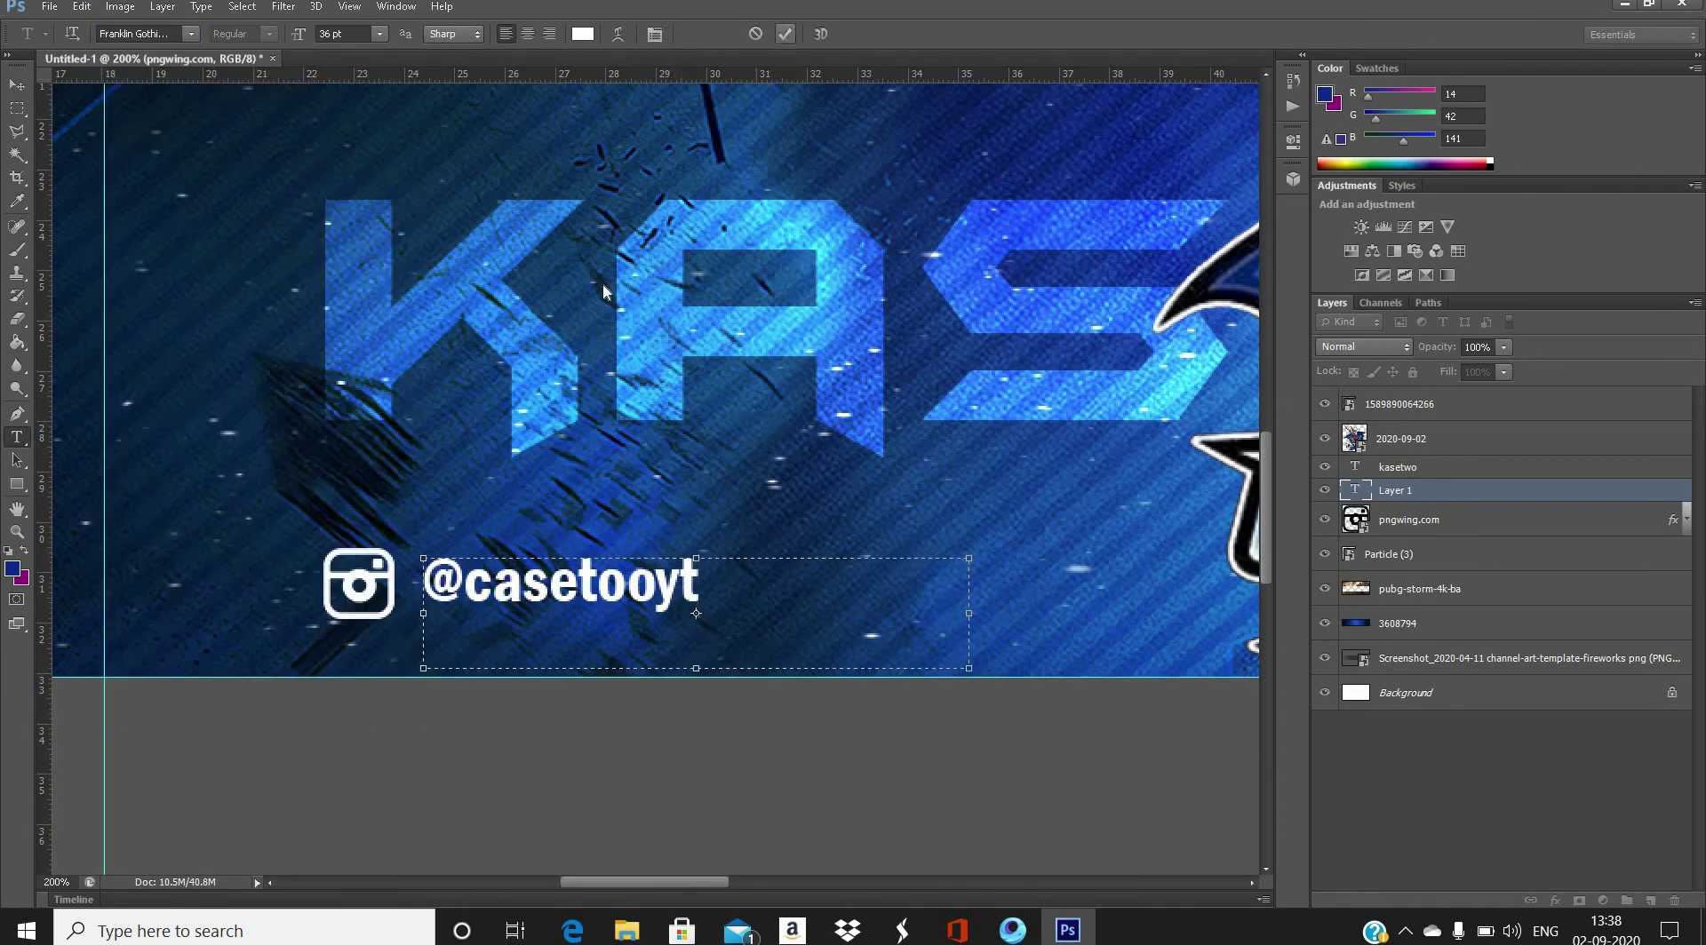
- Try to add a divider character at 48 pt in a separate text box and delete that layer
double_click(604, 287)
left_click(979, 170)
left_click_drag(221, 470, 585, 583)
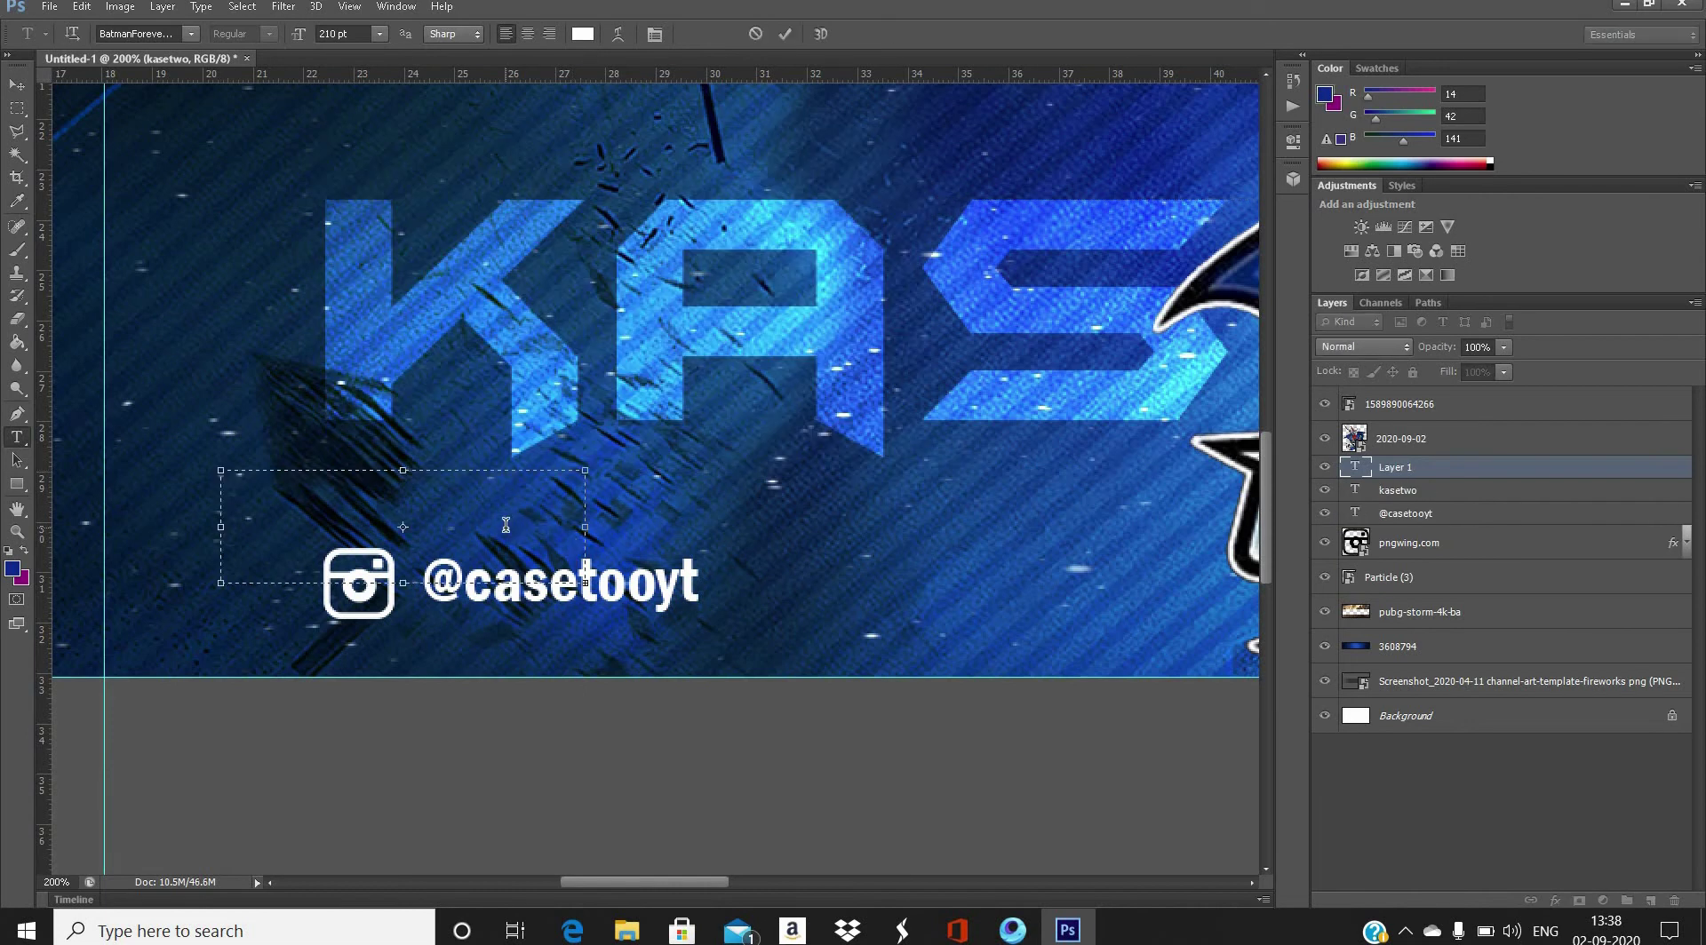
type("50")
key("Return")
left_click(379, 34)
left_click(364, 328)
left_click(380, 34)
left_click(364, 327)
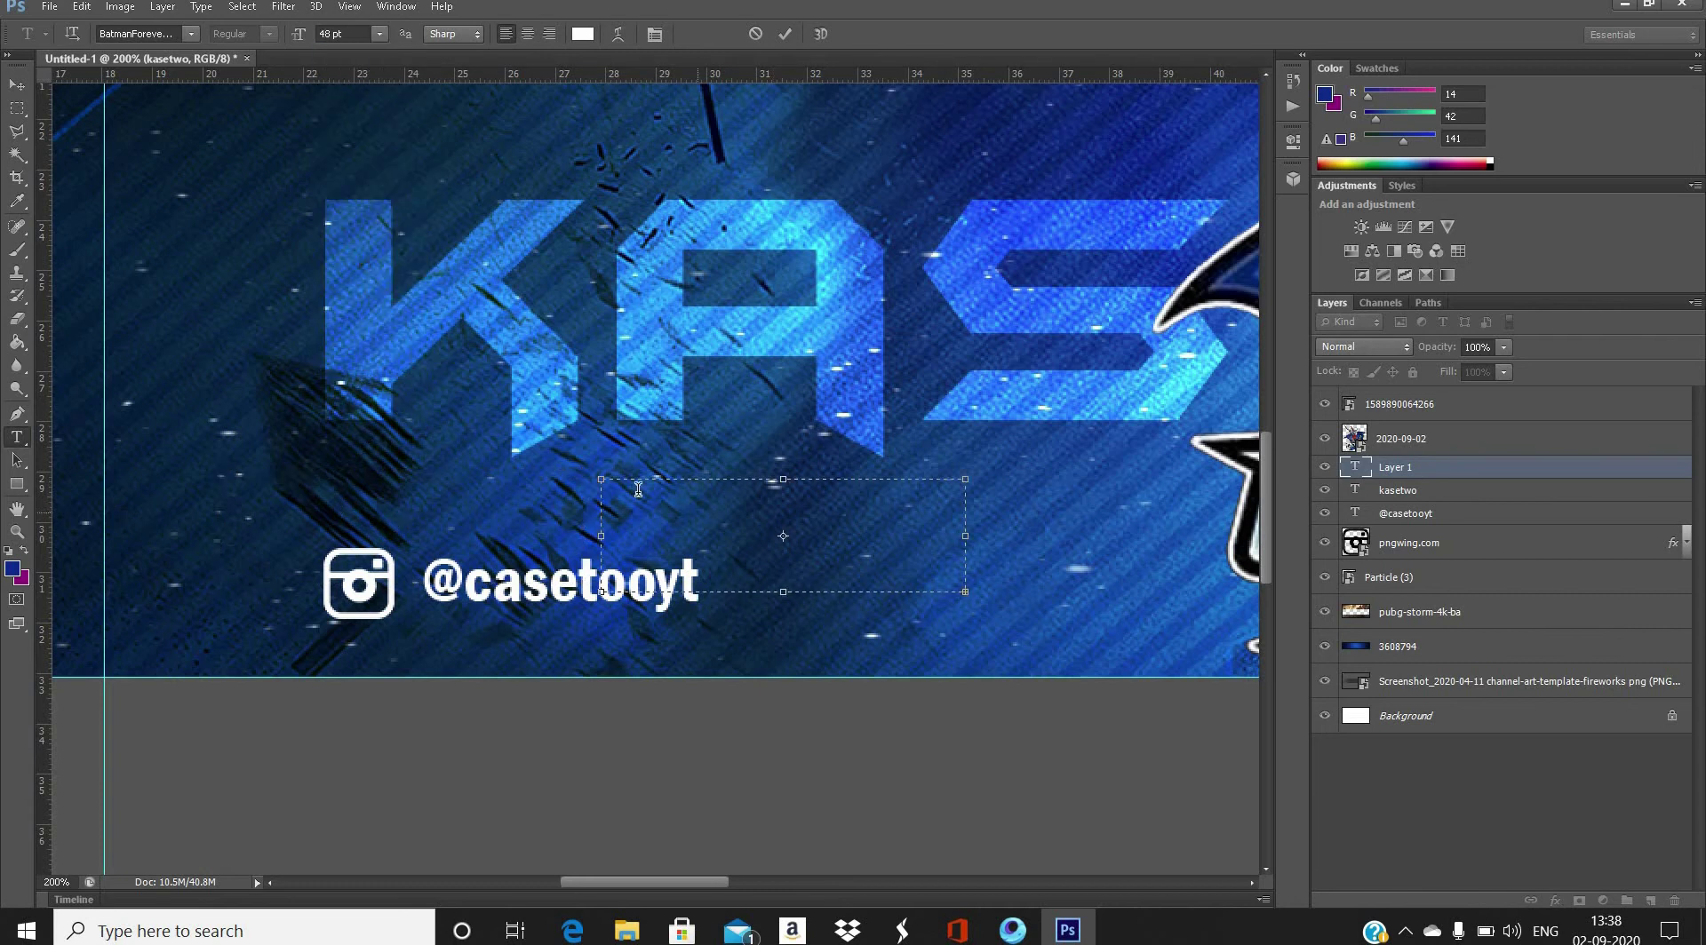
left_click(787, 34)
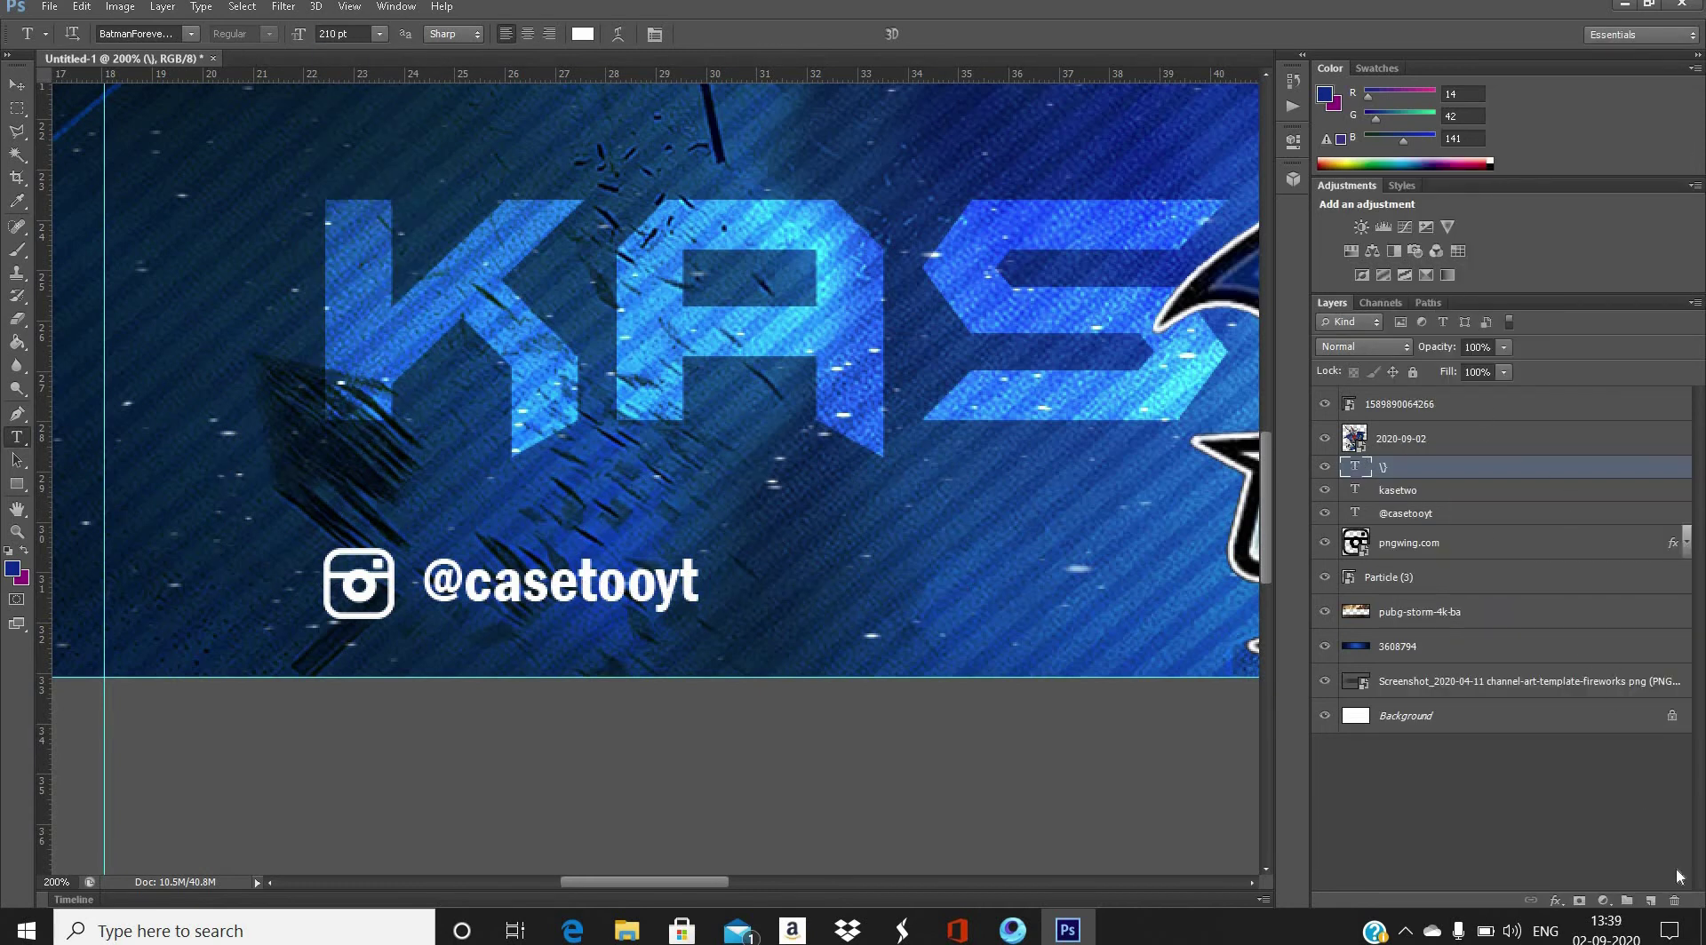
left_click(1675, 900)
left_click_drag(777, 582, 863, 599)
left_click(289, 35)
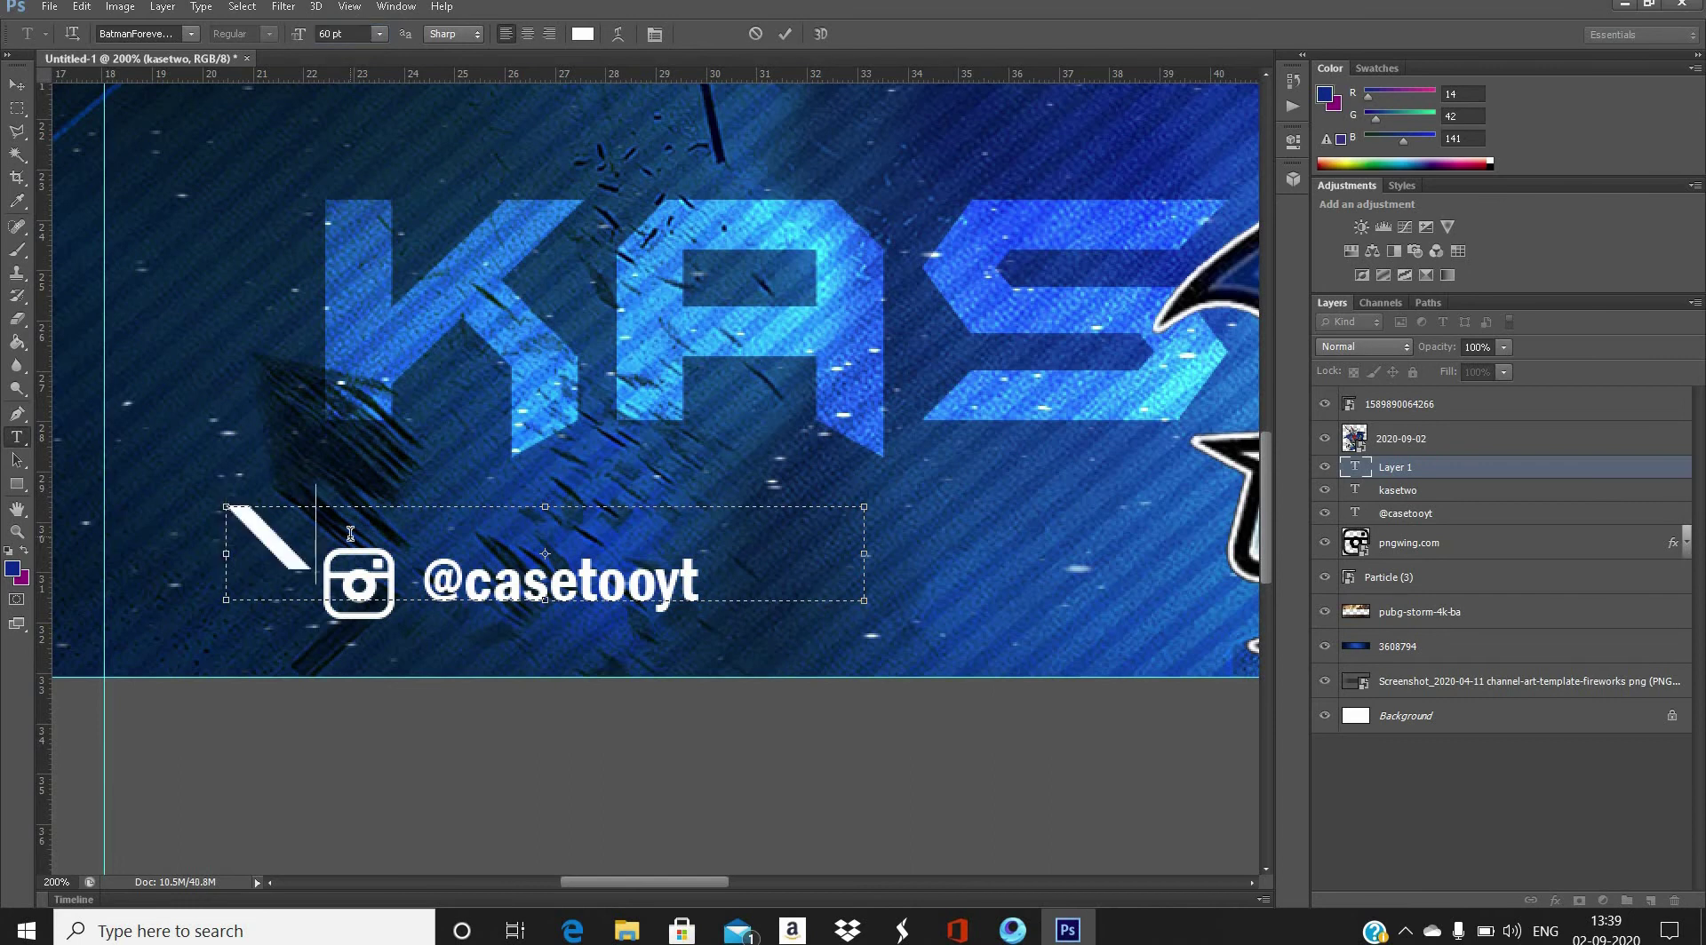
left_click_drag(346, 439, 533, 471)
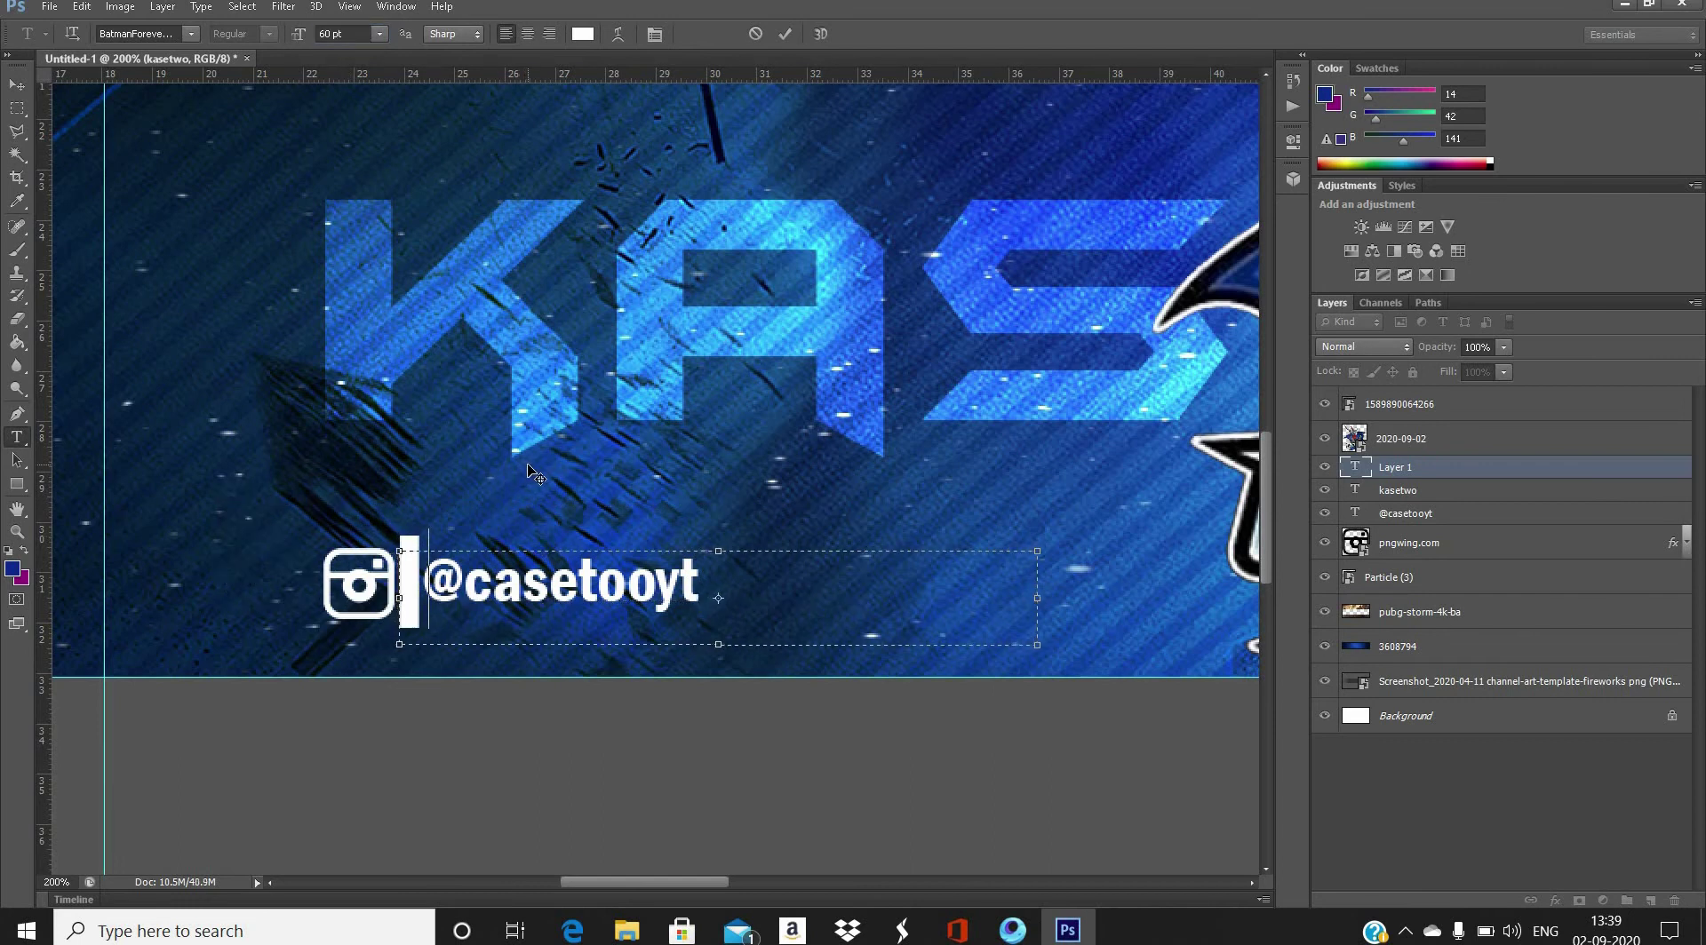
key("ctrl+Return")
- Rasterize the vertical bar layer, cut away its left half and centre the thinner bar between icon and handle
key("m")
left_click_drag(408, 665, 408, 665)
right_click(1417, 467)
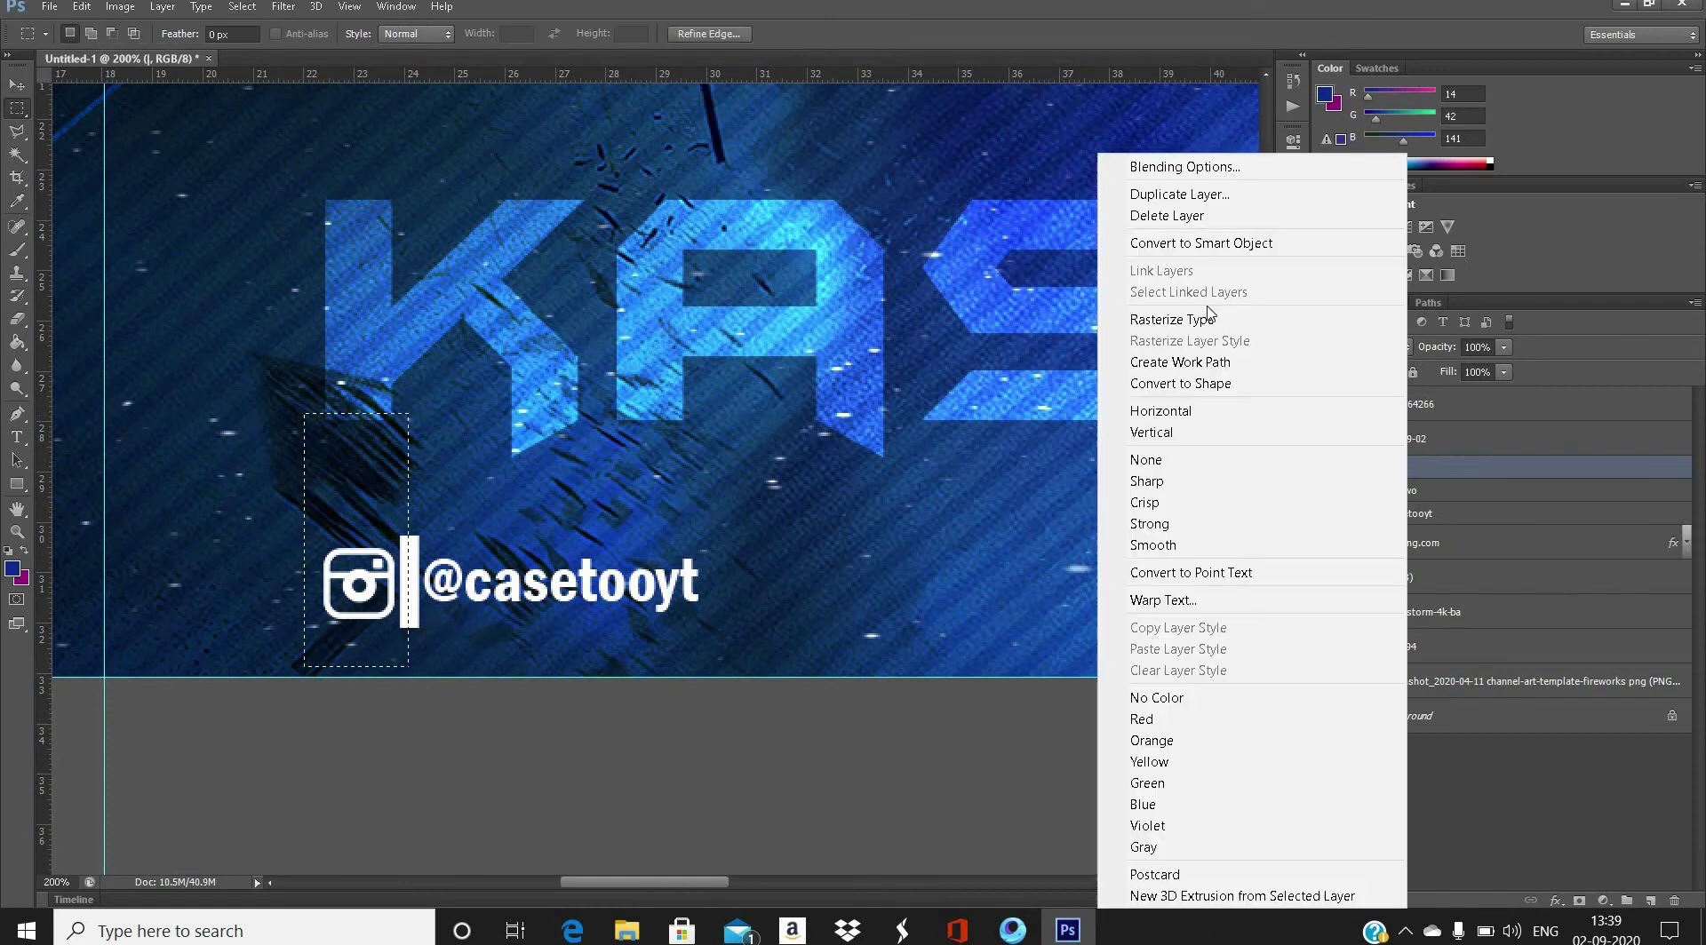
left_click(1155, 321)
key("v")
left_click_drag(416, 559, 409, 555)
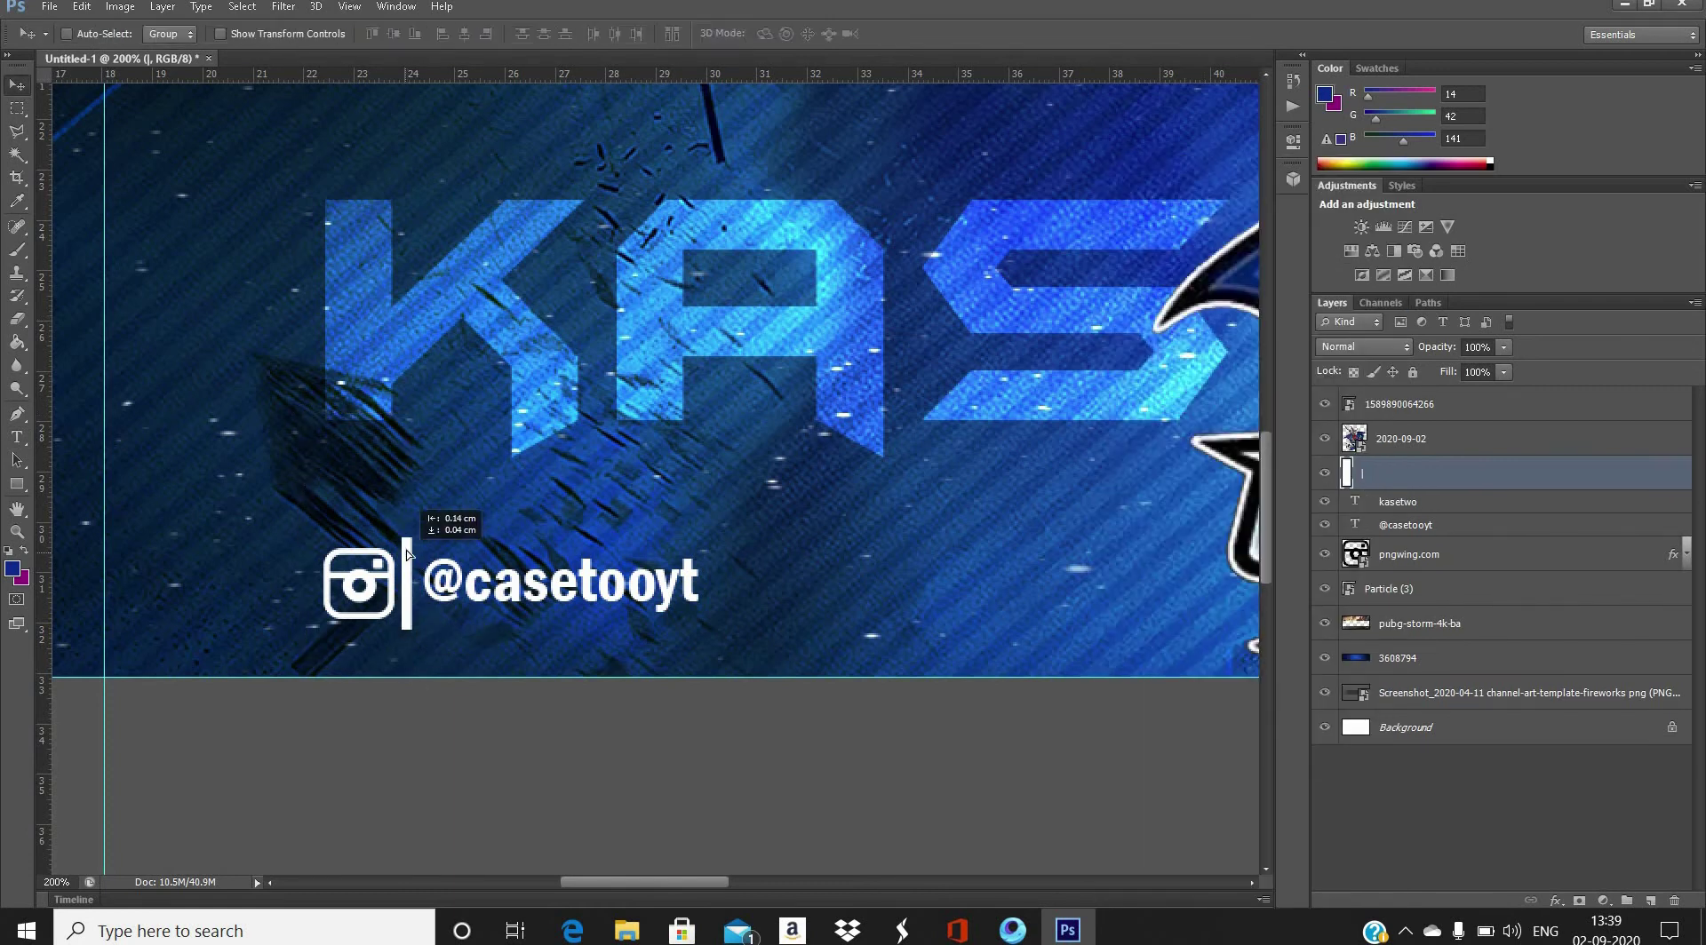
left_click(1457, 526)
key("Left")
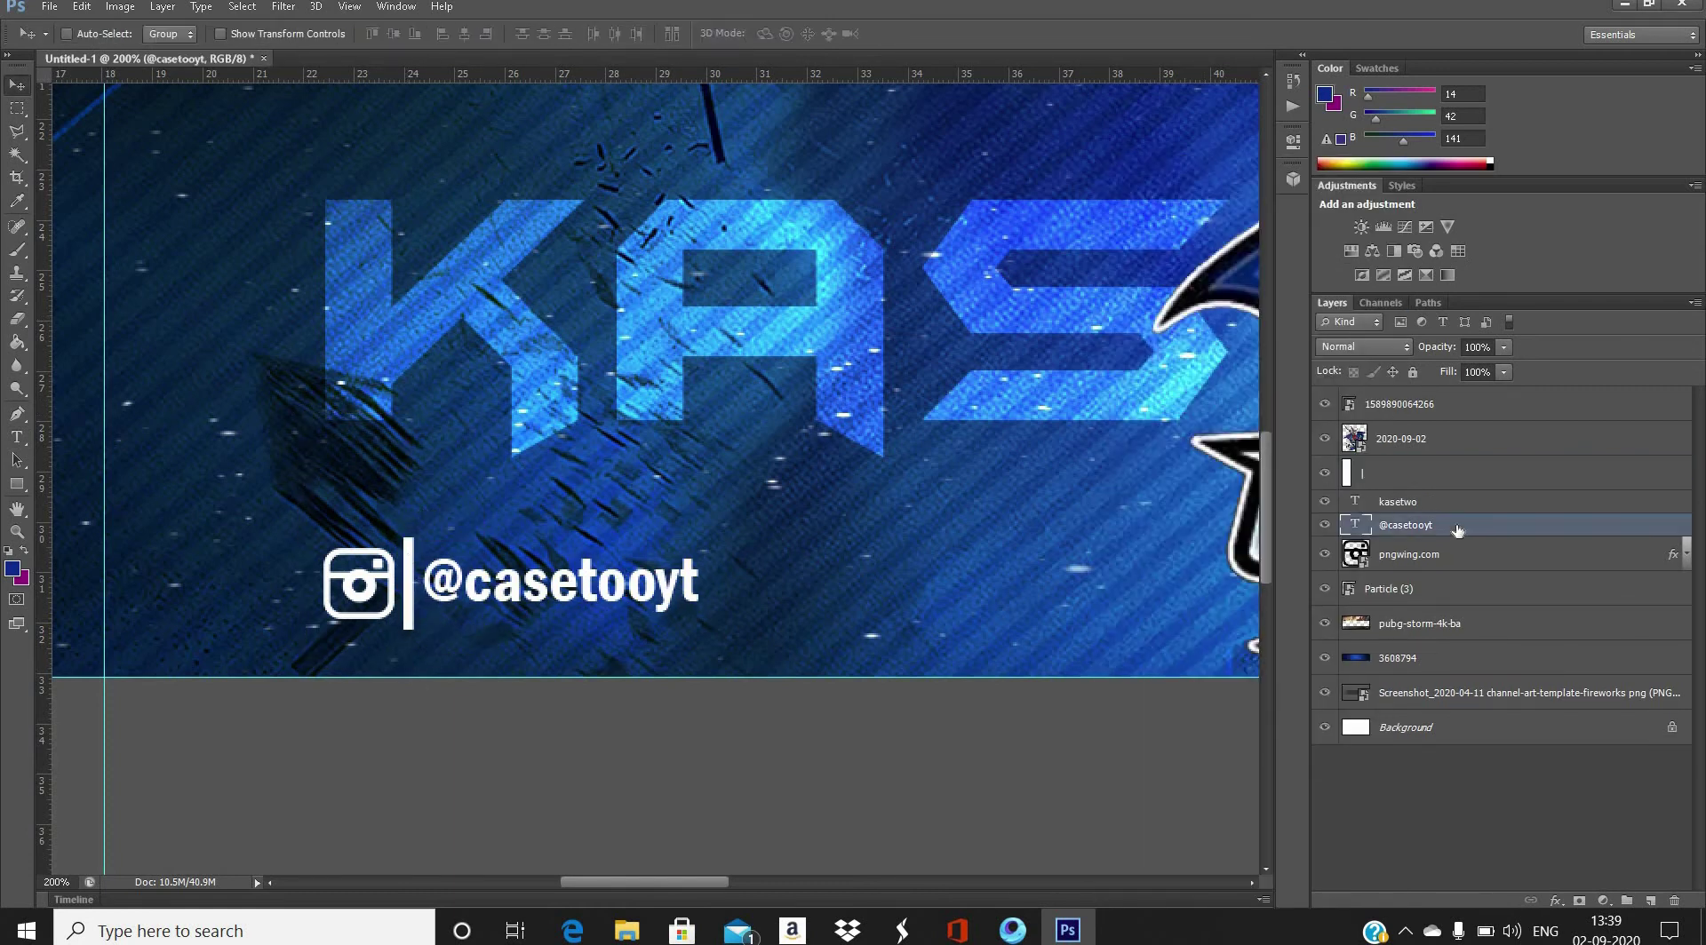
key("ctrl+minus")
key("ctrl+minus")
key("ctrl+minus")
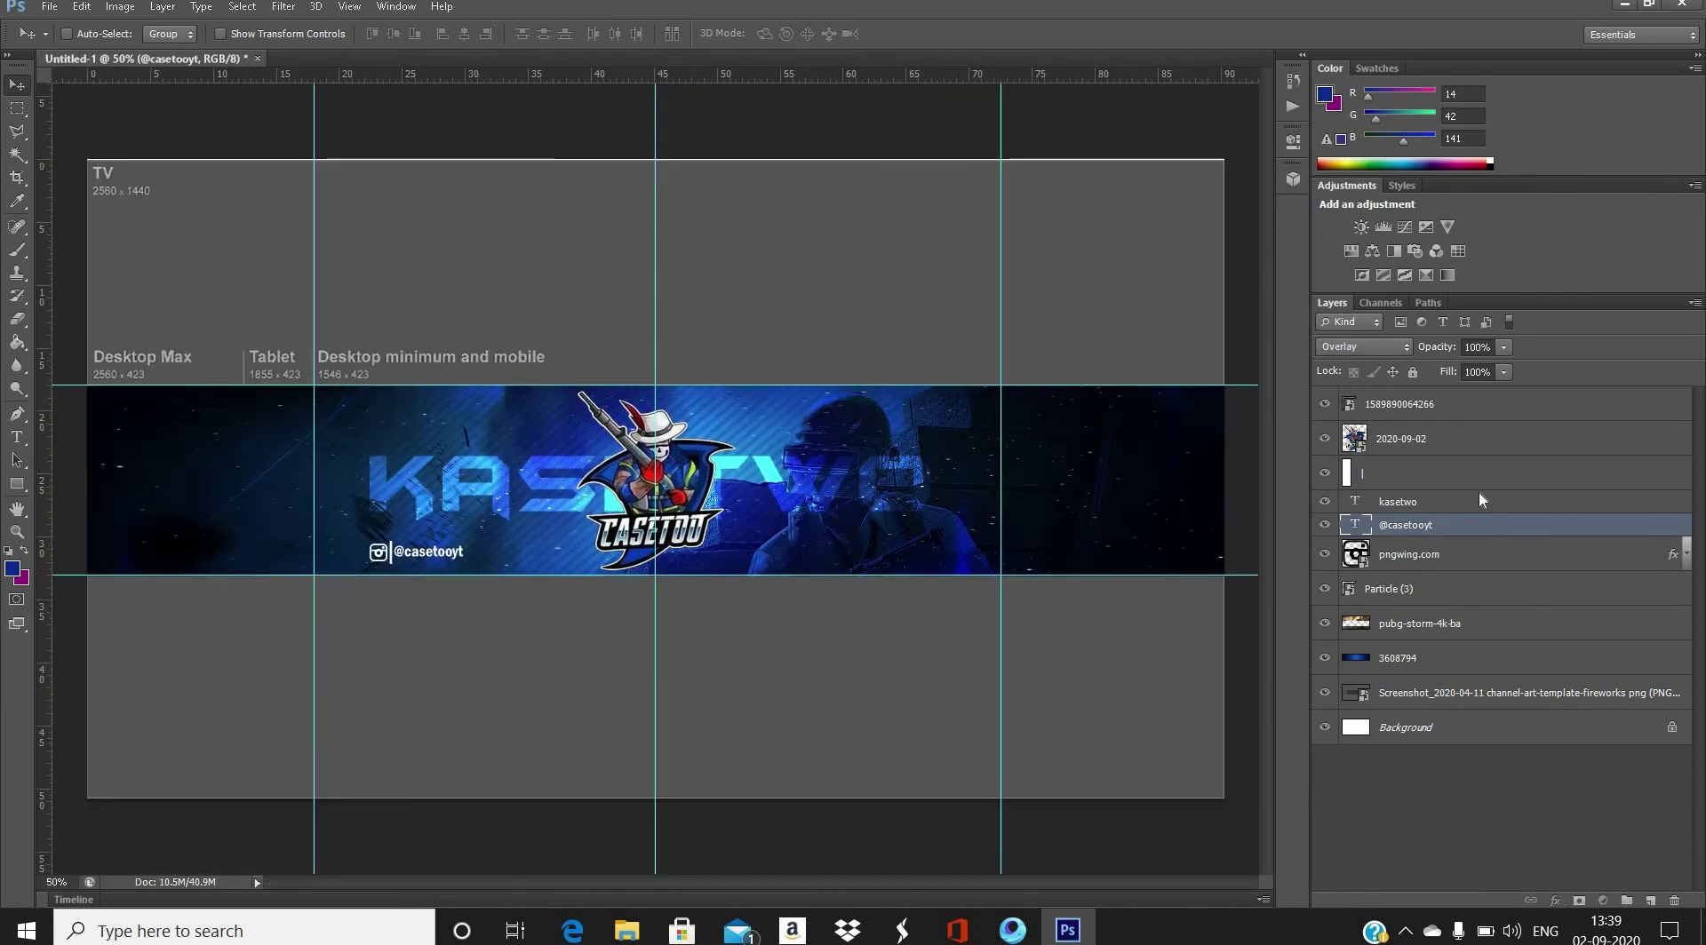
- Rasterize the kasetwo text layer
right_click(1479, 498)
left_click(1295, 319)
right_click(1429, 502)
right_click(1466, 542)
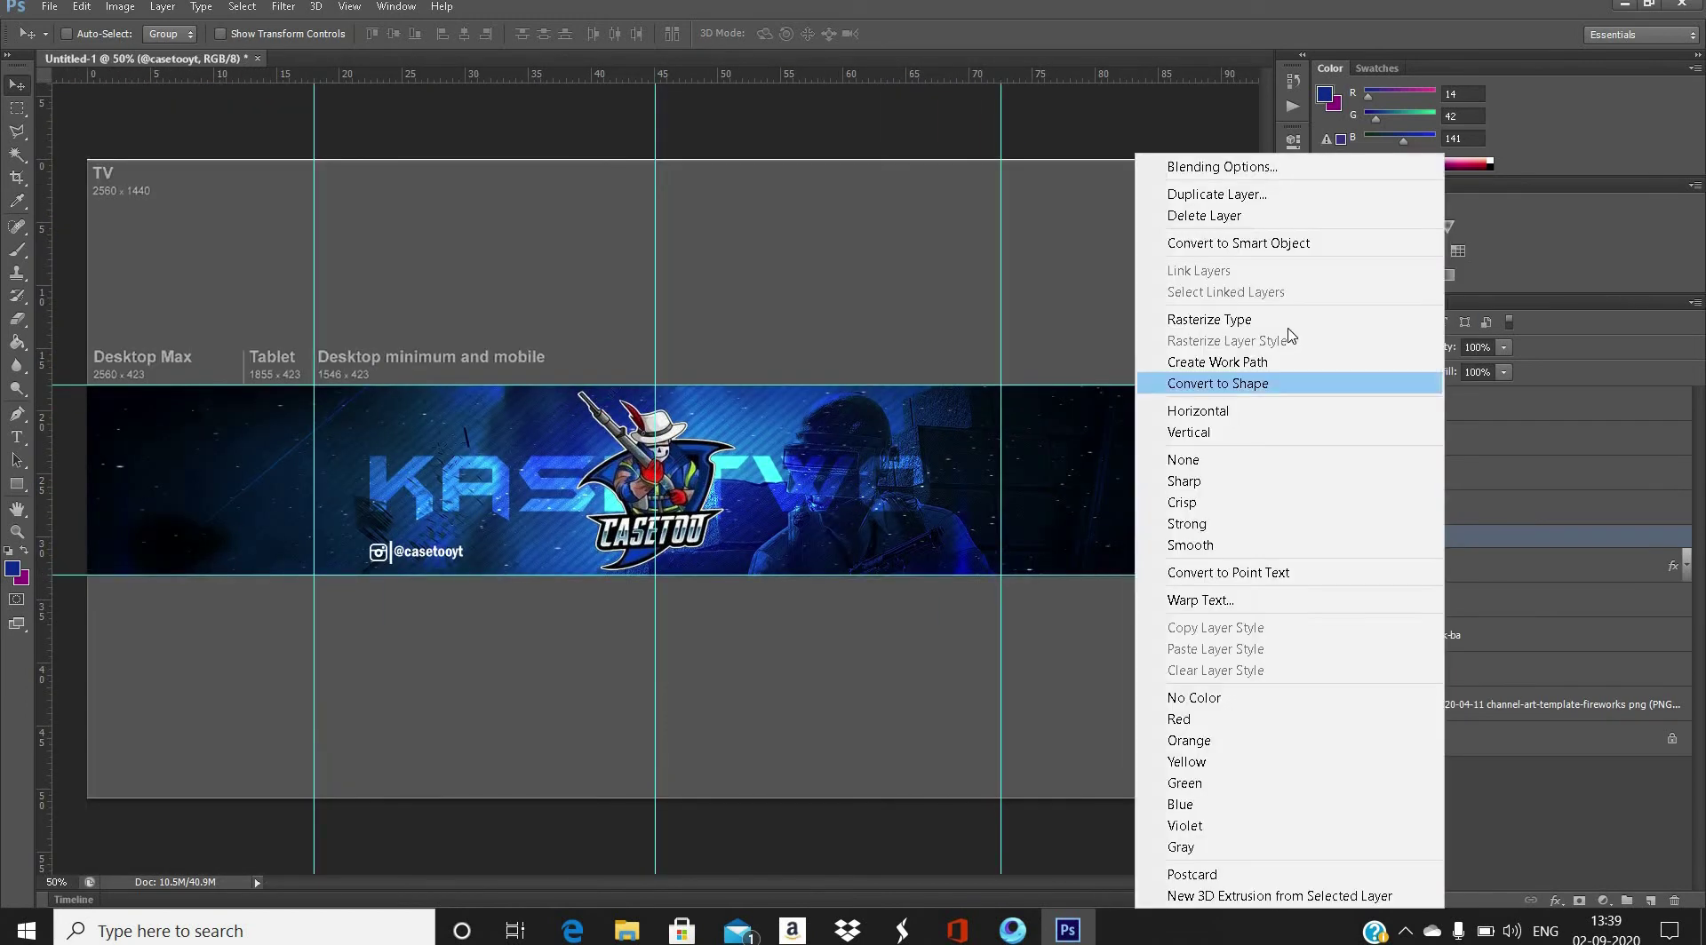
right_click(1399, 507)
left_click(1159, 606)
right_click(1427, 511)
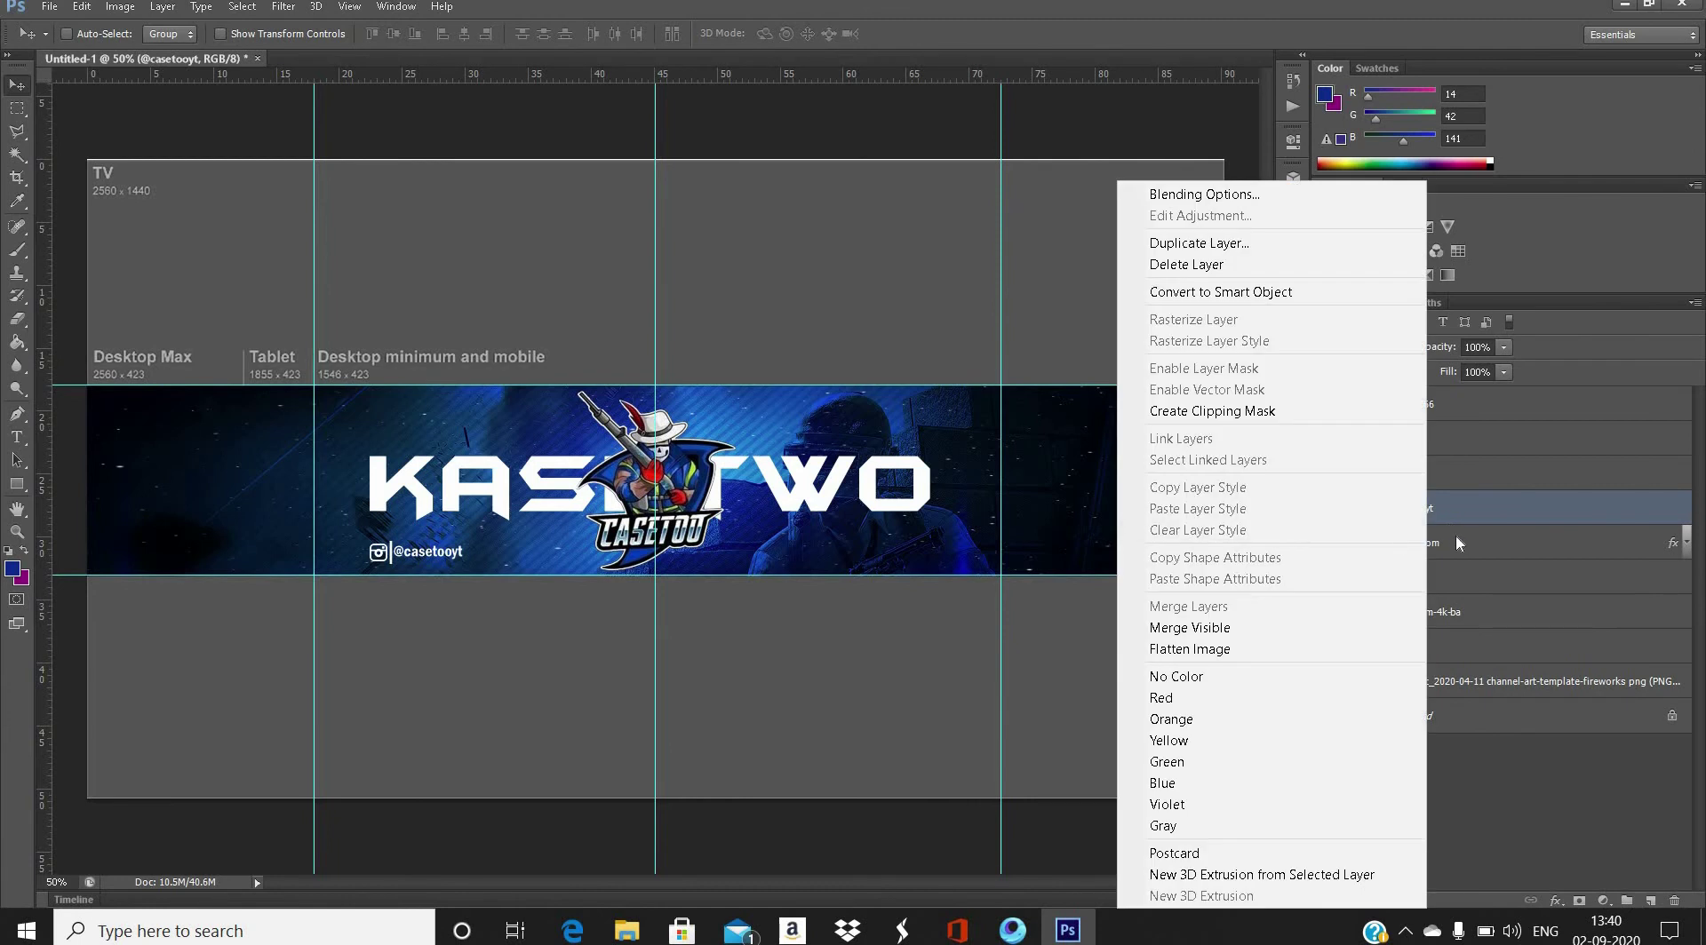
right_click(1457, 539)
left_click(1295, 371)
right_click(1405, 509)
key("Escape")
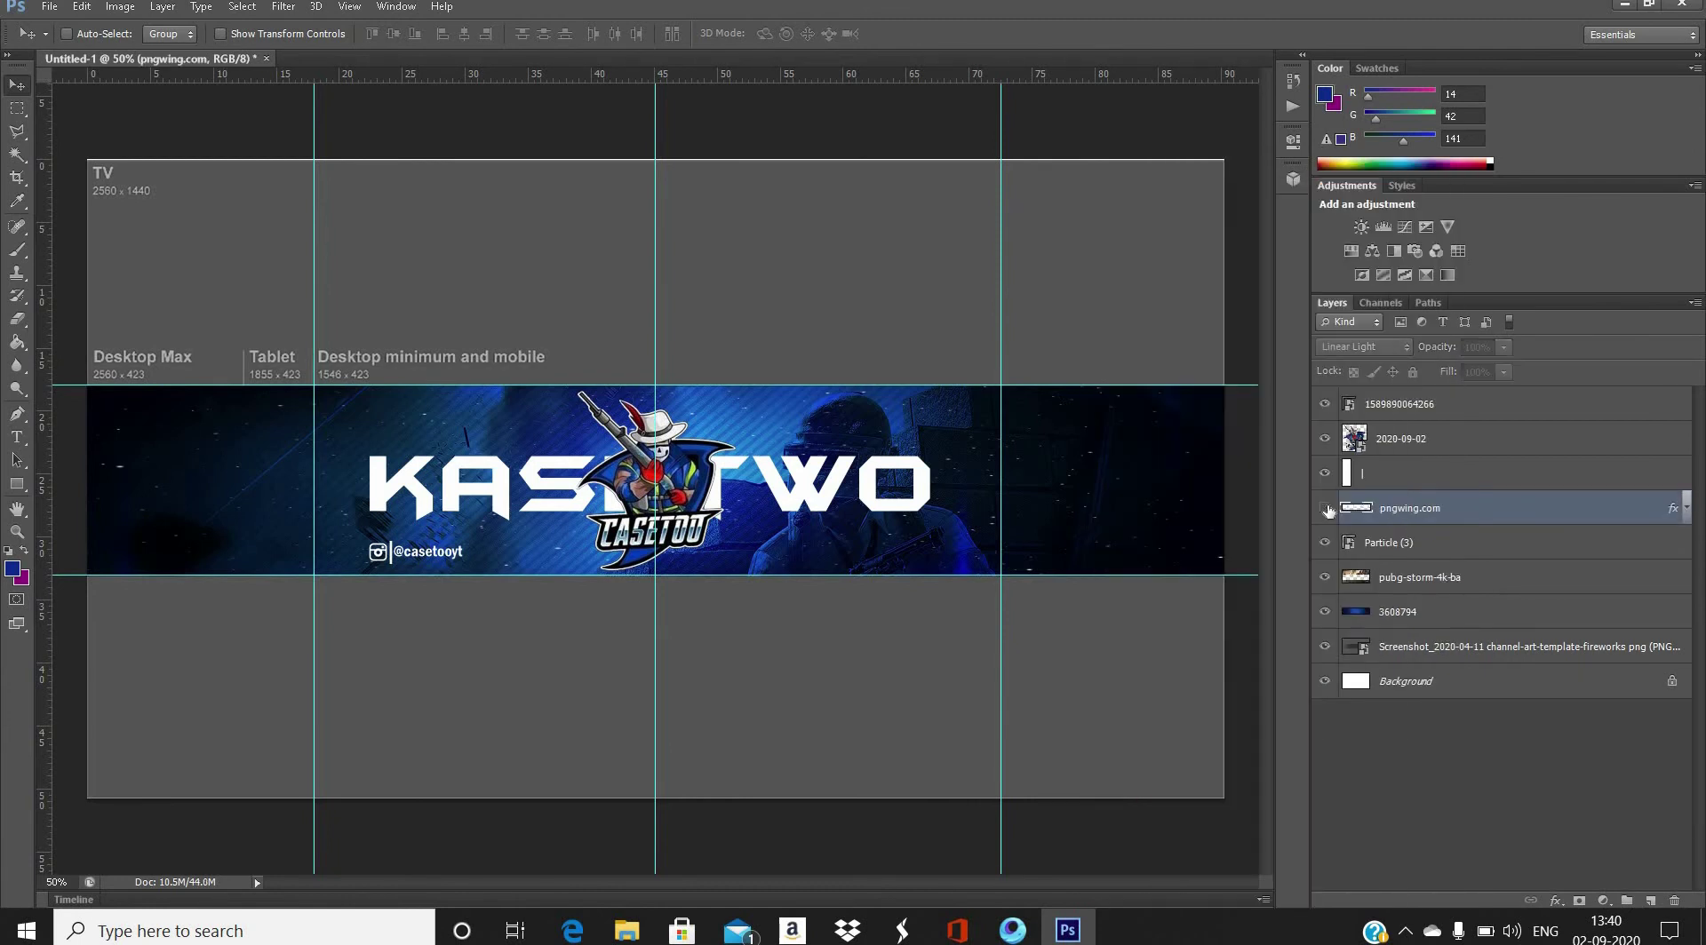
left_click(1327, 509)
left_click(1327, 509)
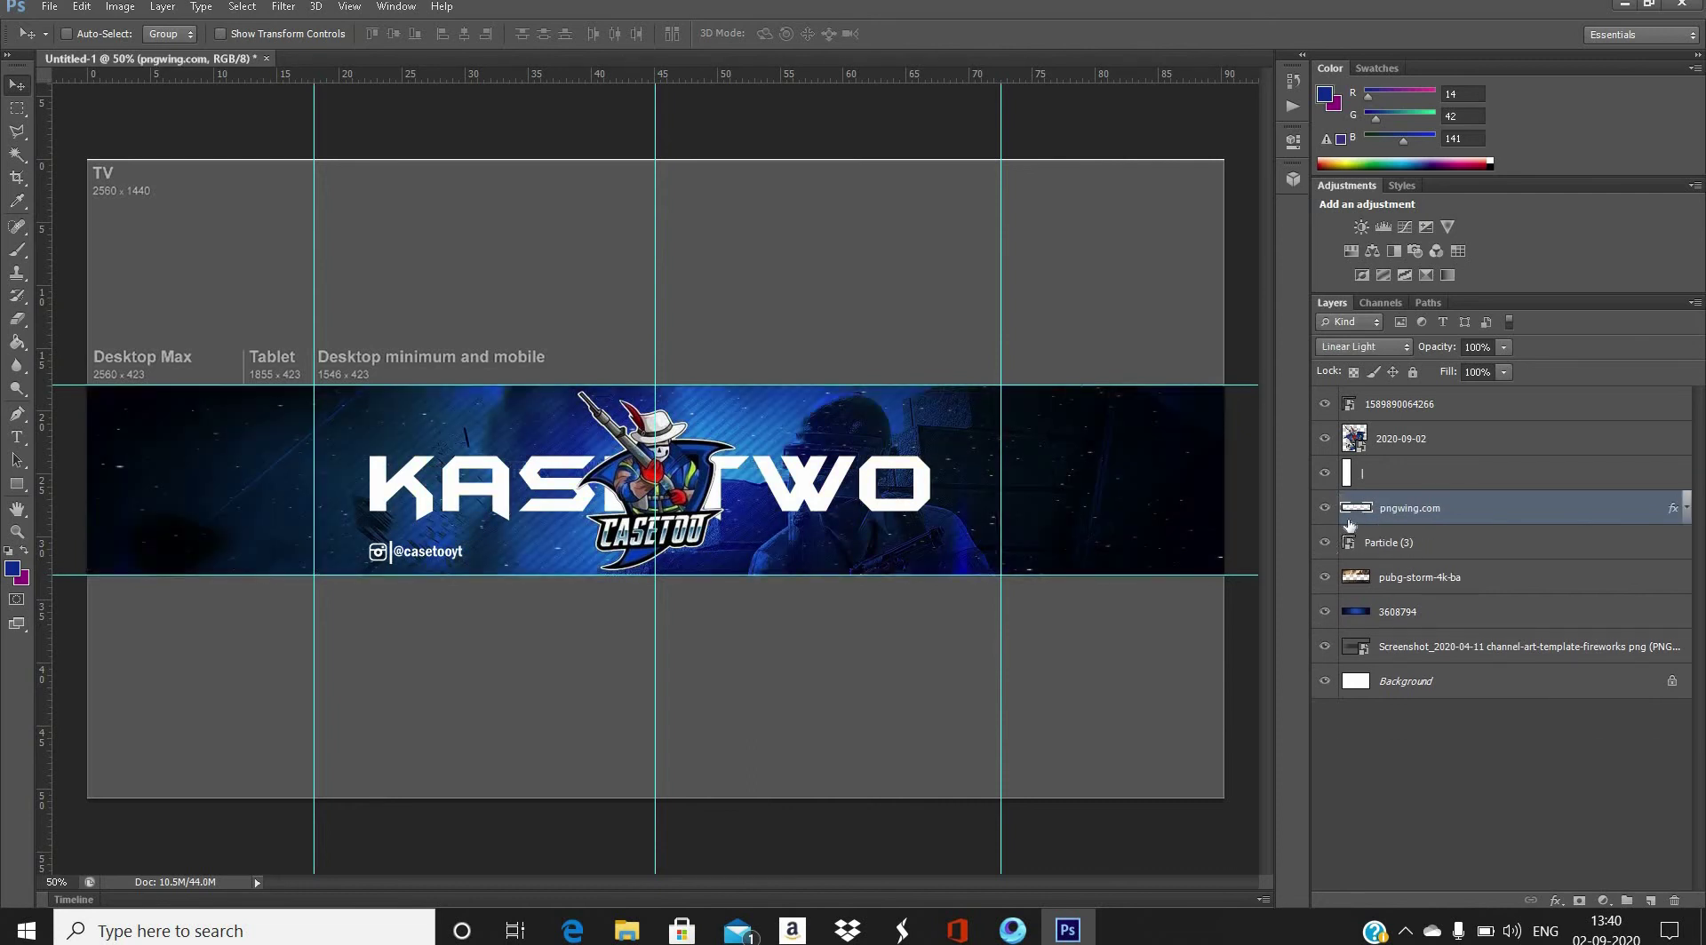
- Undo the layer merges, stepping back in the history to the rasterized kasetwo state
key("ctrl+z")
key("ctrl+z")
key("ctrl+alt+z")
key("ctrl+alt+z")
left_click(1292, 80)
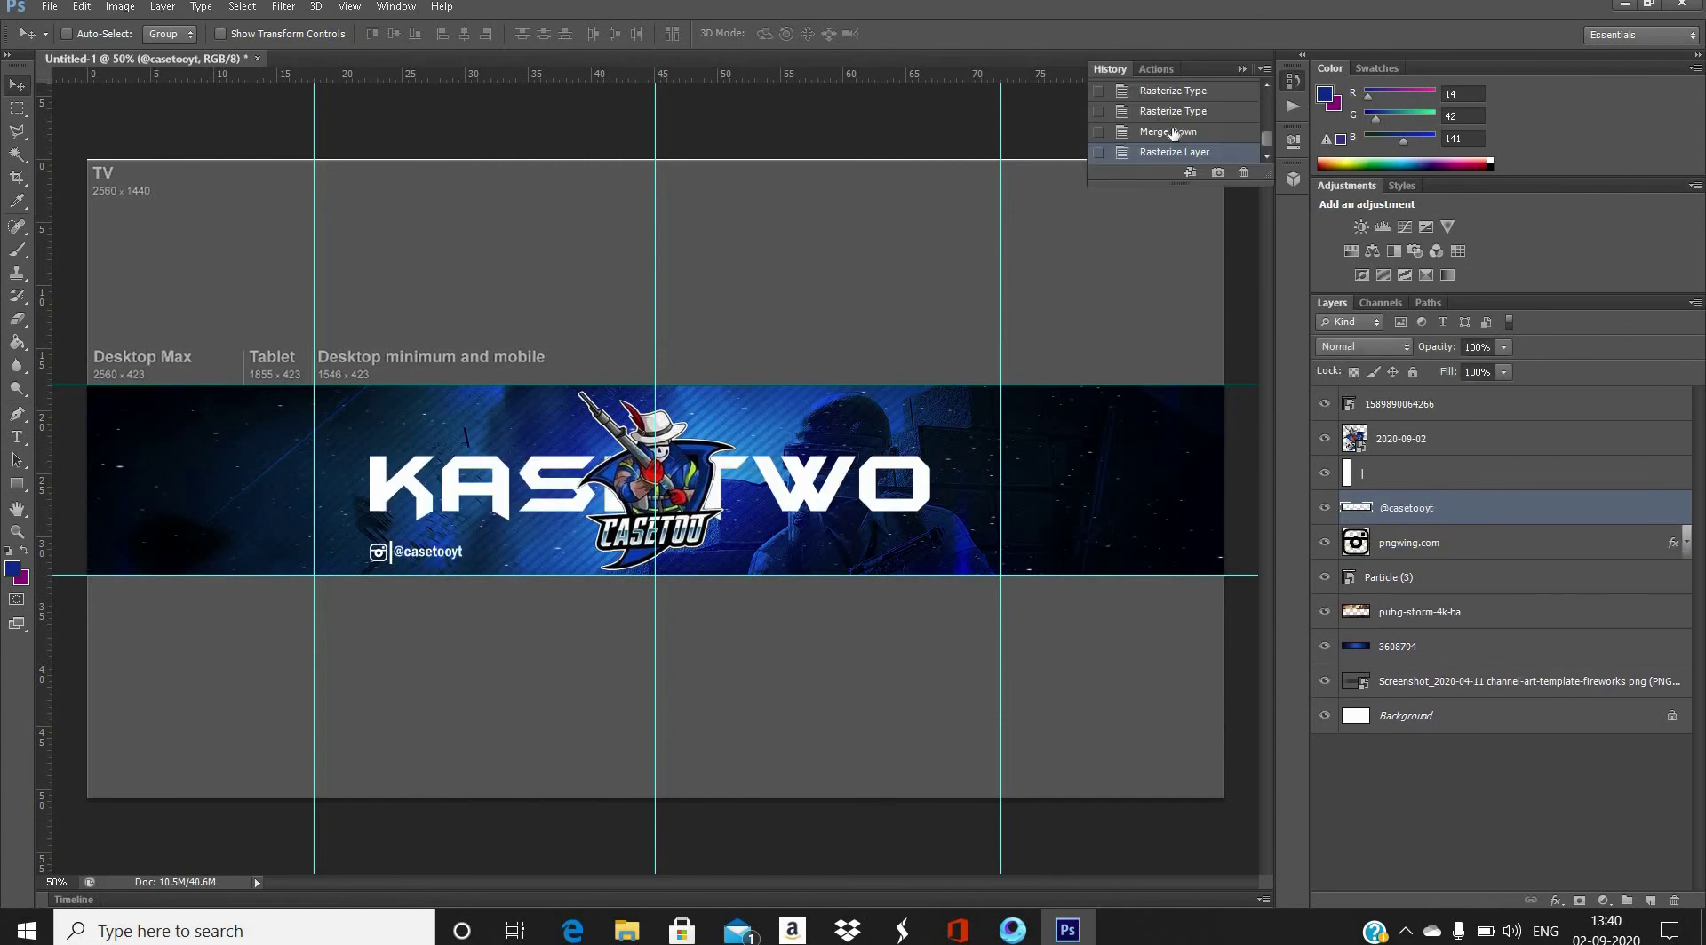
left_click(1172, 115)
left_click(1364, 514)
left_click(1421, 538)
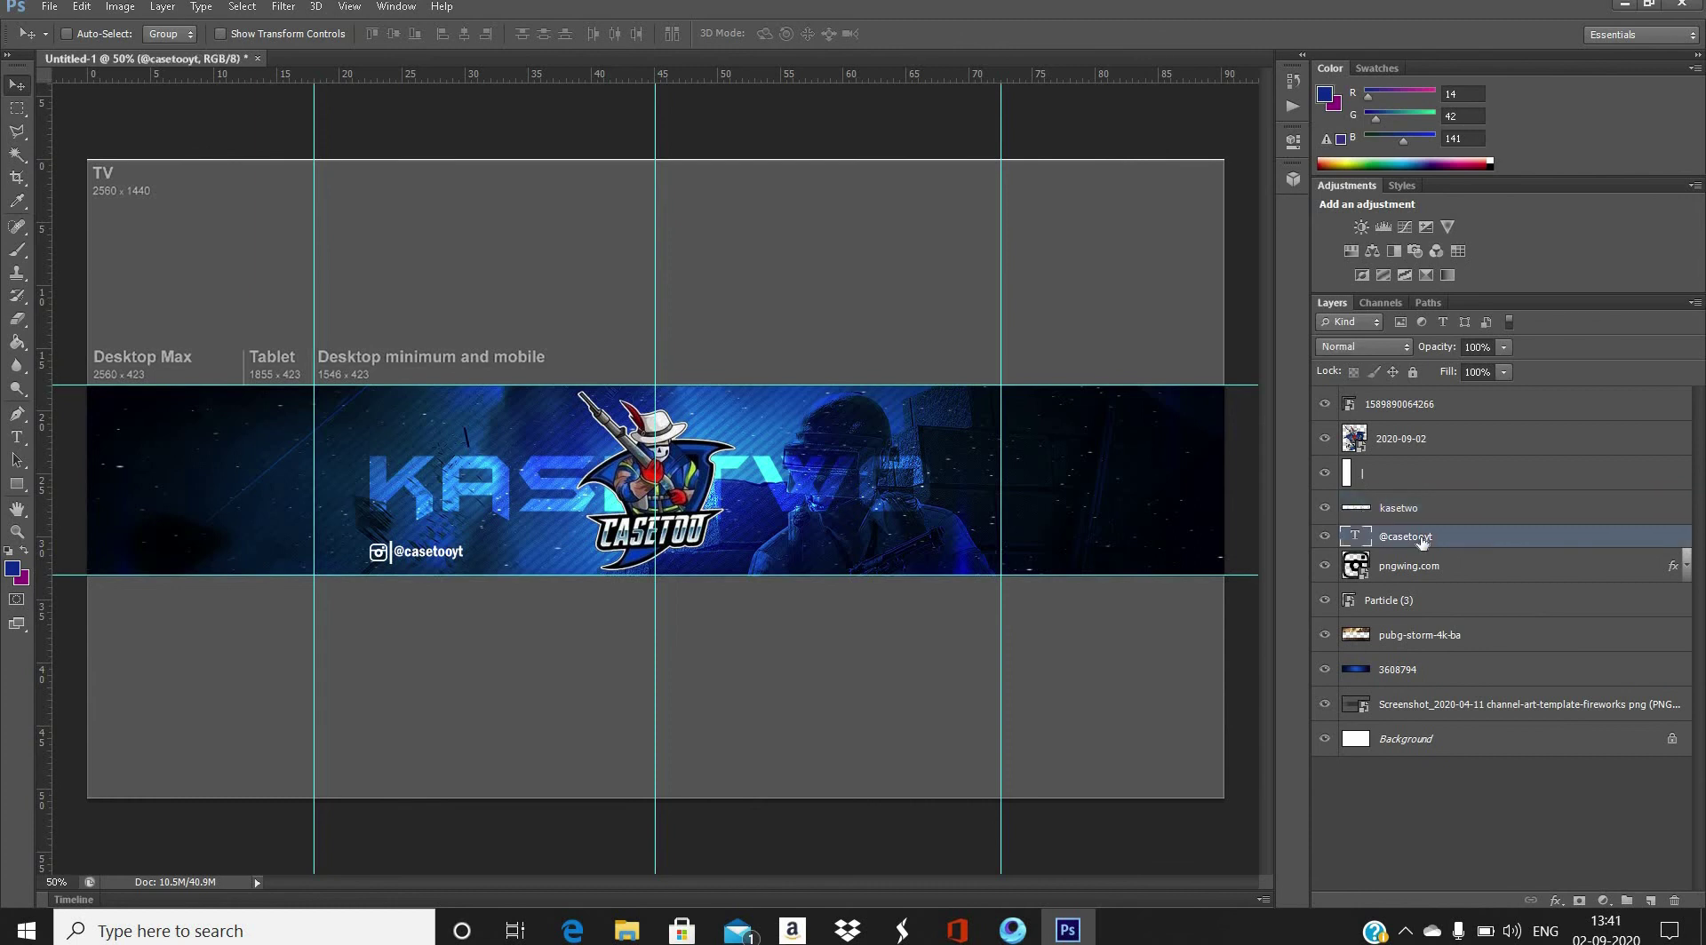
key("shift+alt+bracketleft")
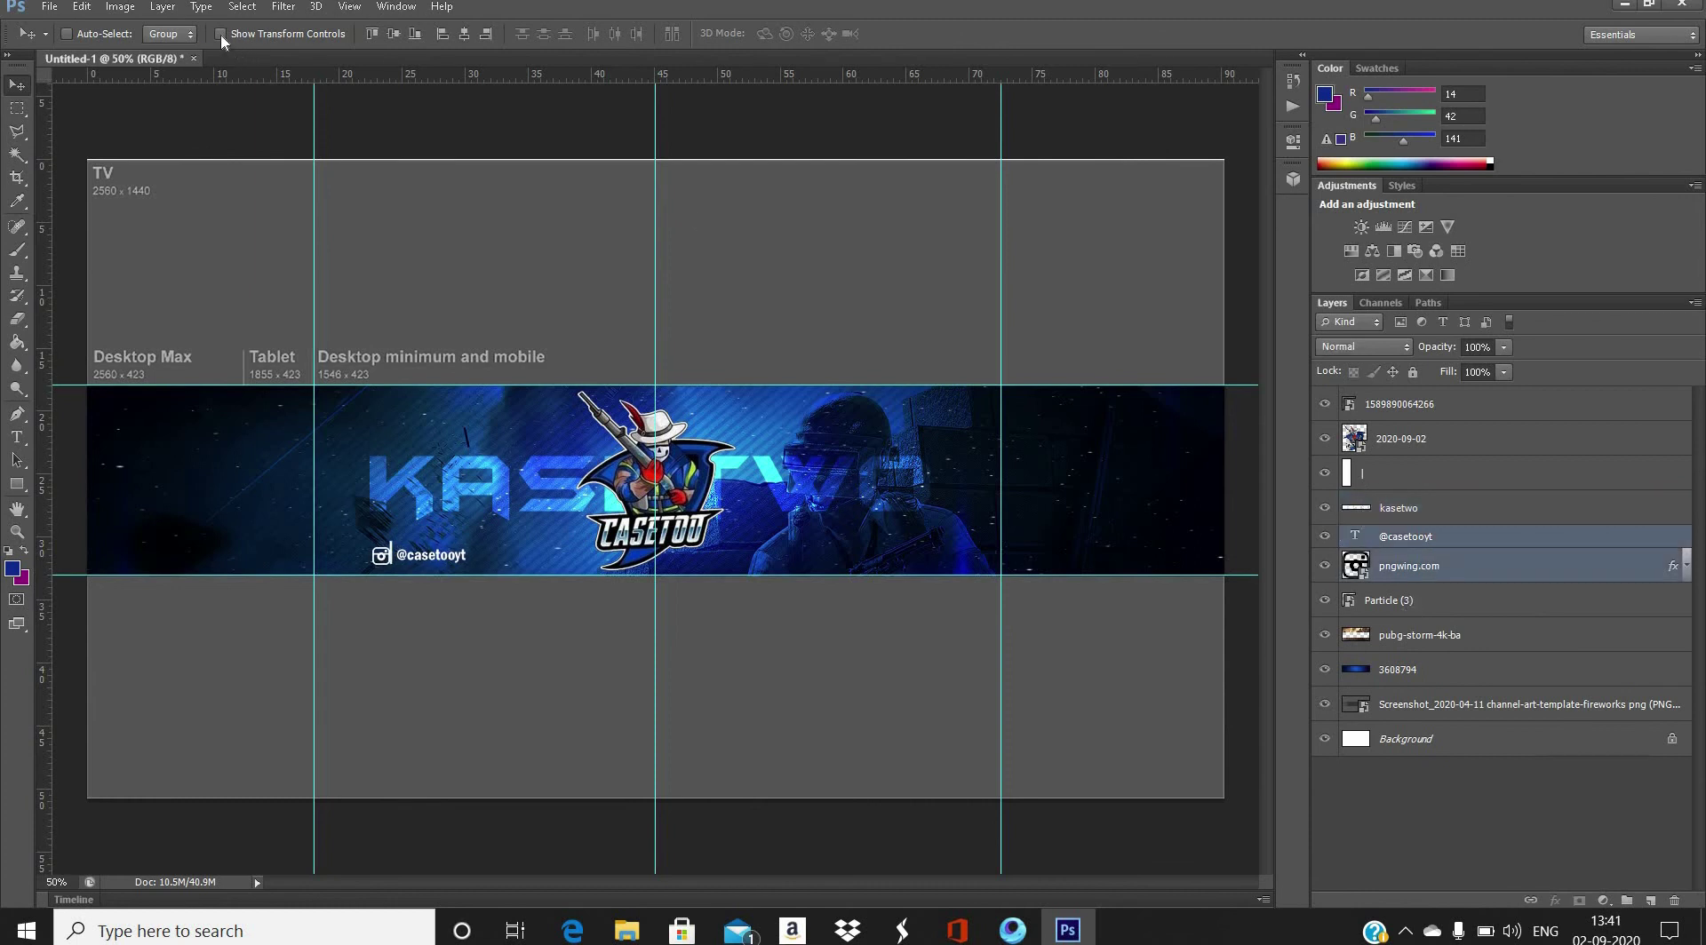
mouse_move(532, 547)
left_mouse_down()
mouse_move(595, 504)
mouse_move(524, 541)
mouse_move(497, 373)
mouse_move(511, 331)
mouse_move(591, 297)
mouse_move(535, 302)
mouse_move(452, 402)
mouse_move(435, 462)
mouse_move(444, 561)
mouse_move(524, 562)
left_mouse_up()
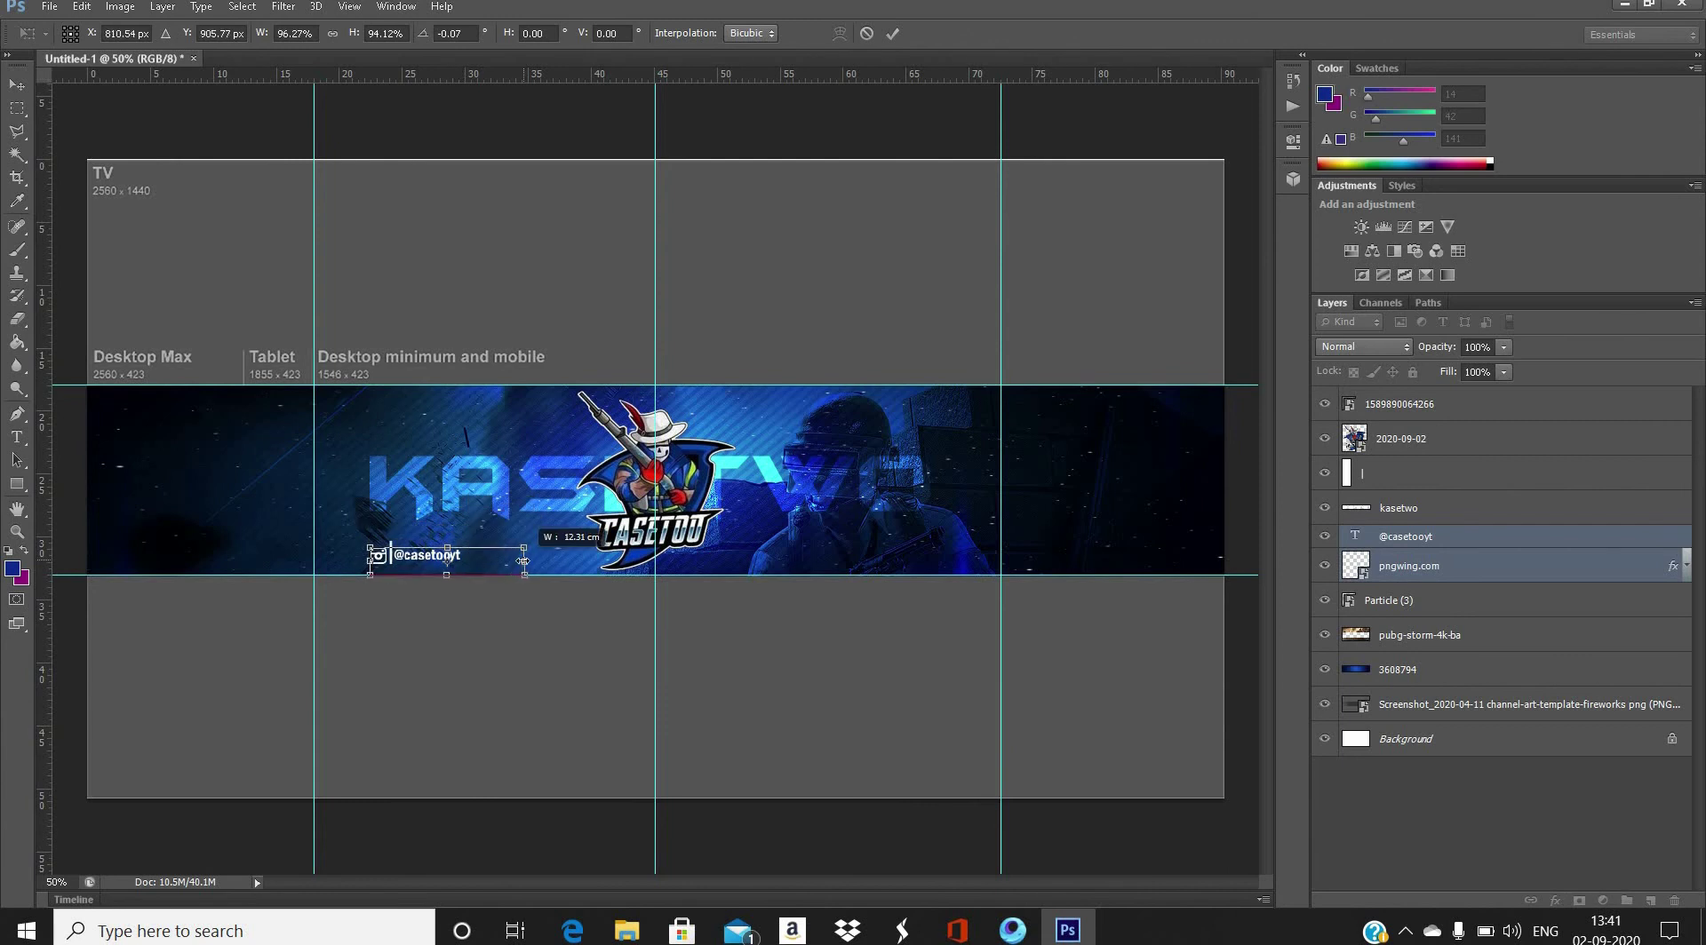
left_click(892, 35)
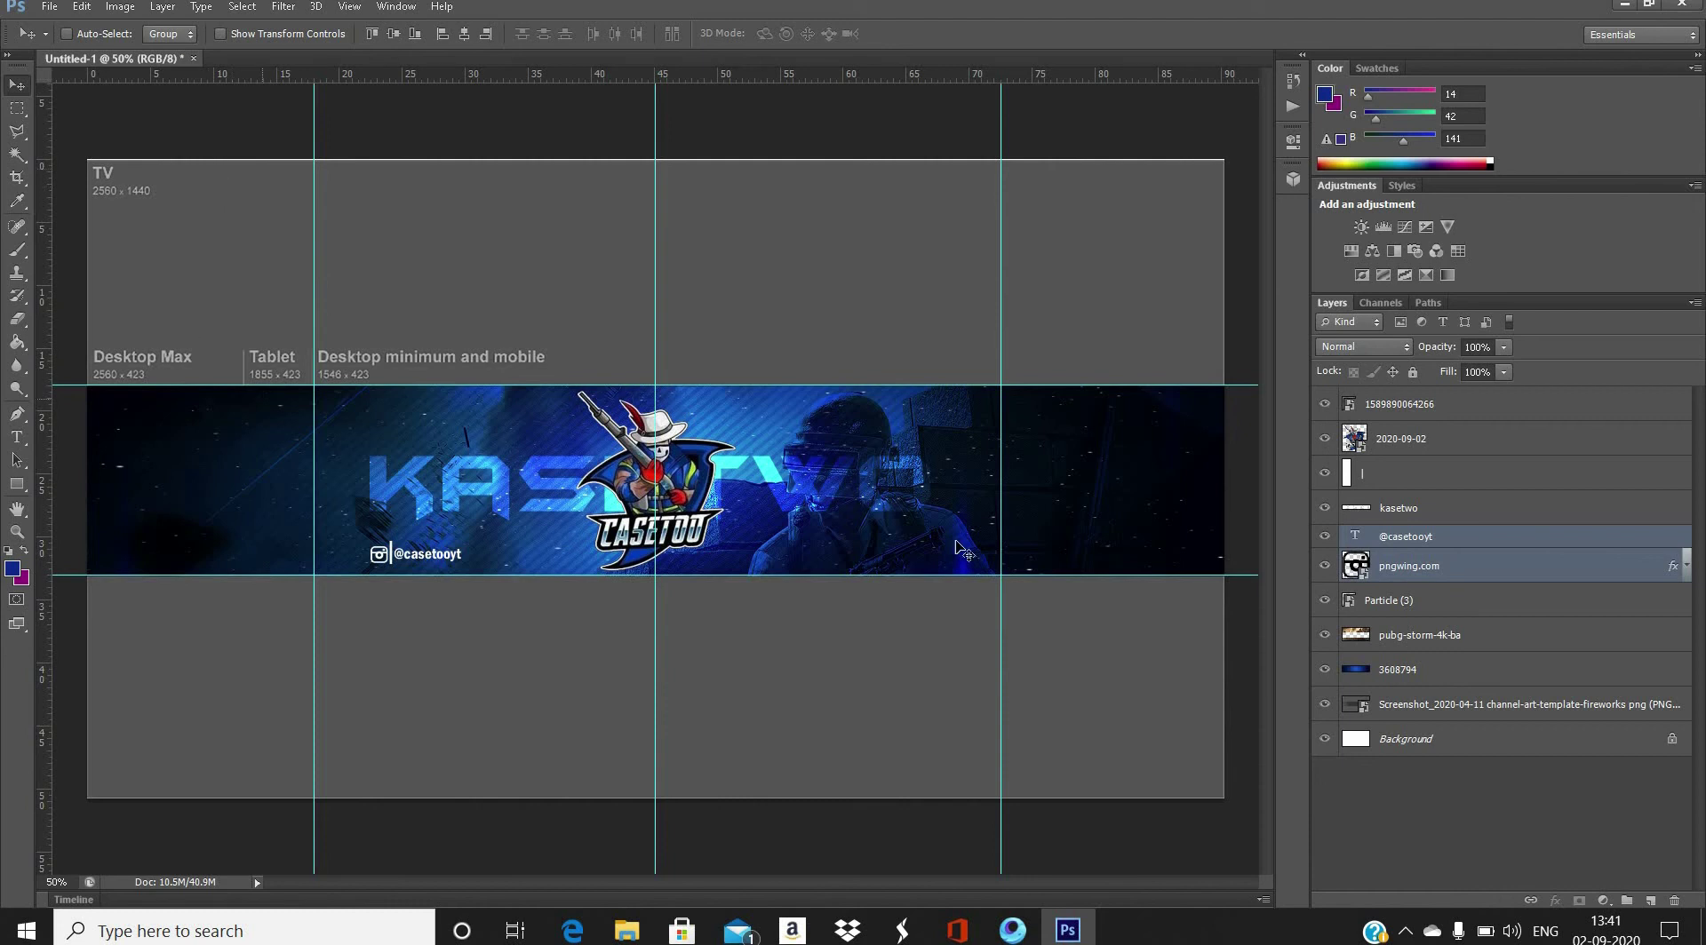
left_click(1406, 480)
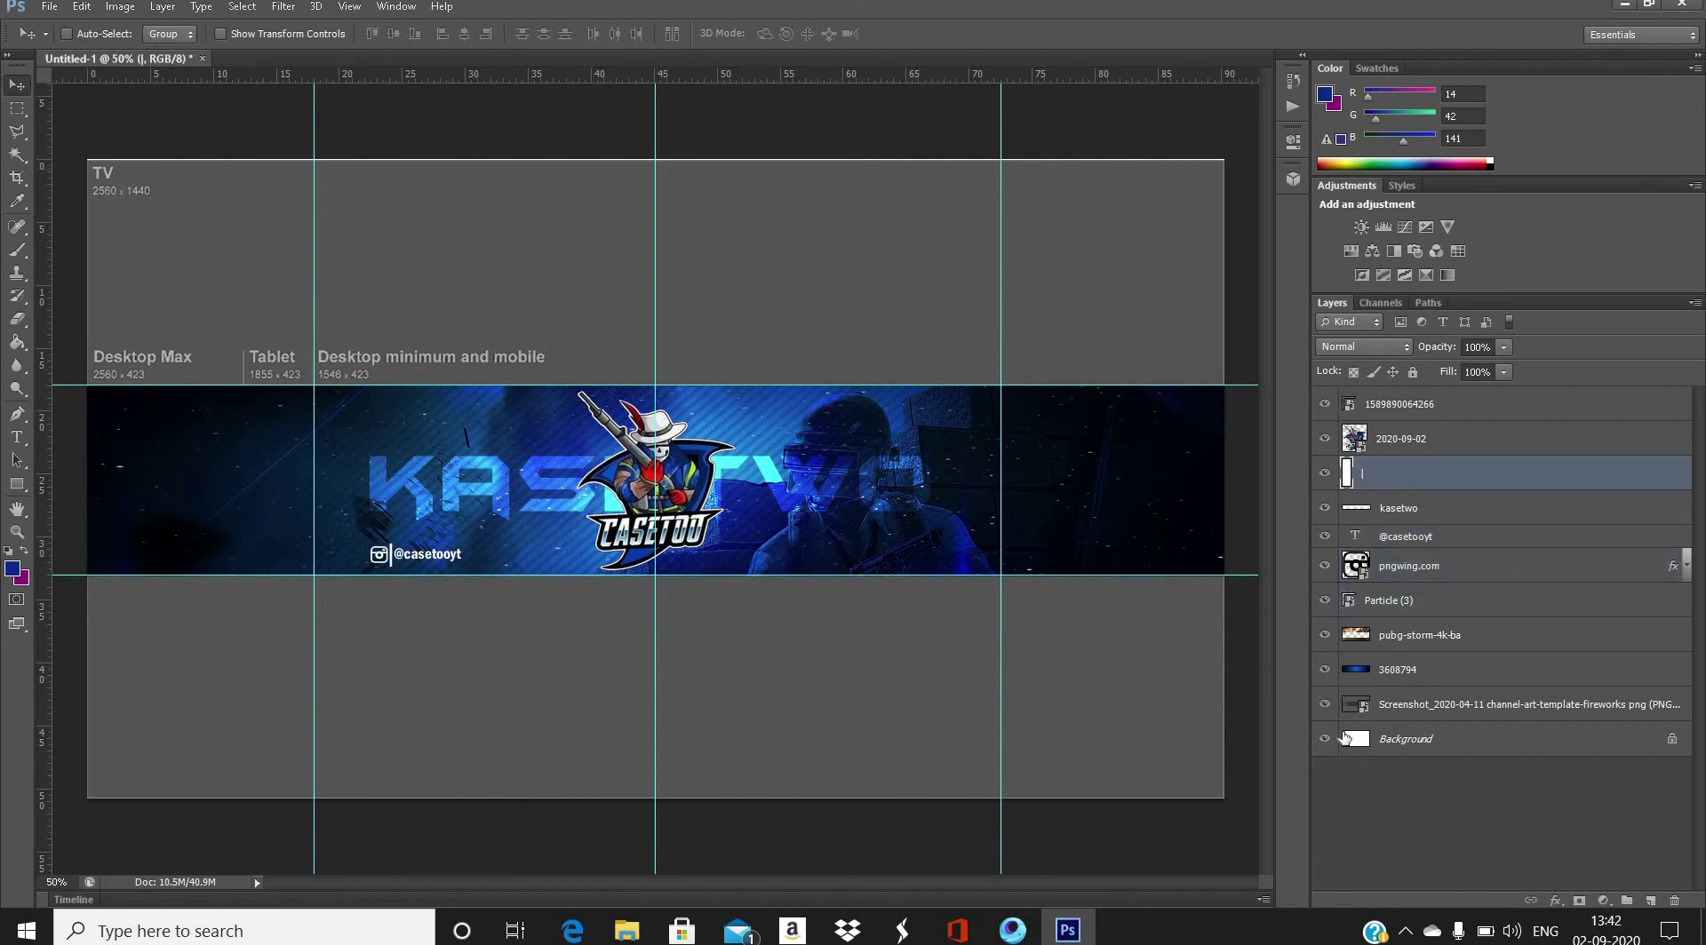
left_click(1477, 560)
left_click(1473, 534)
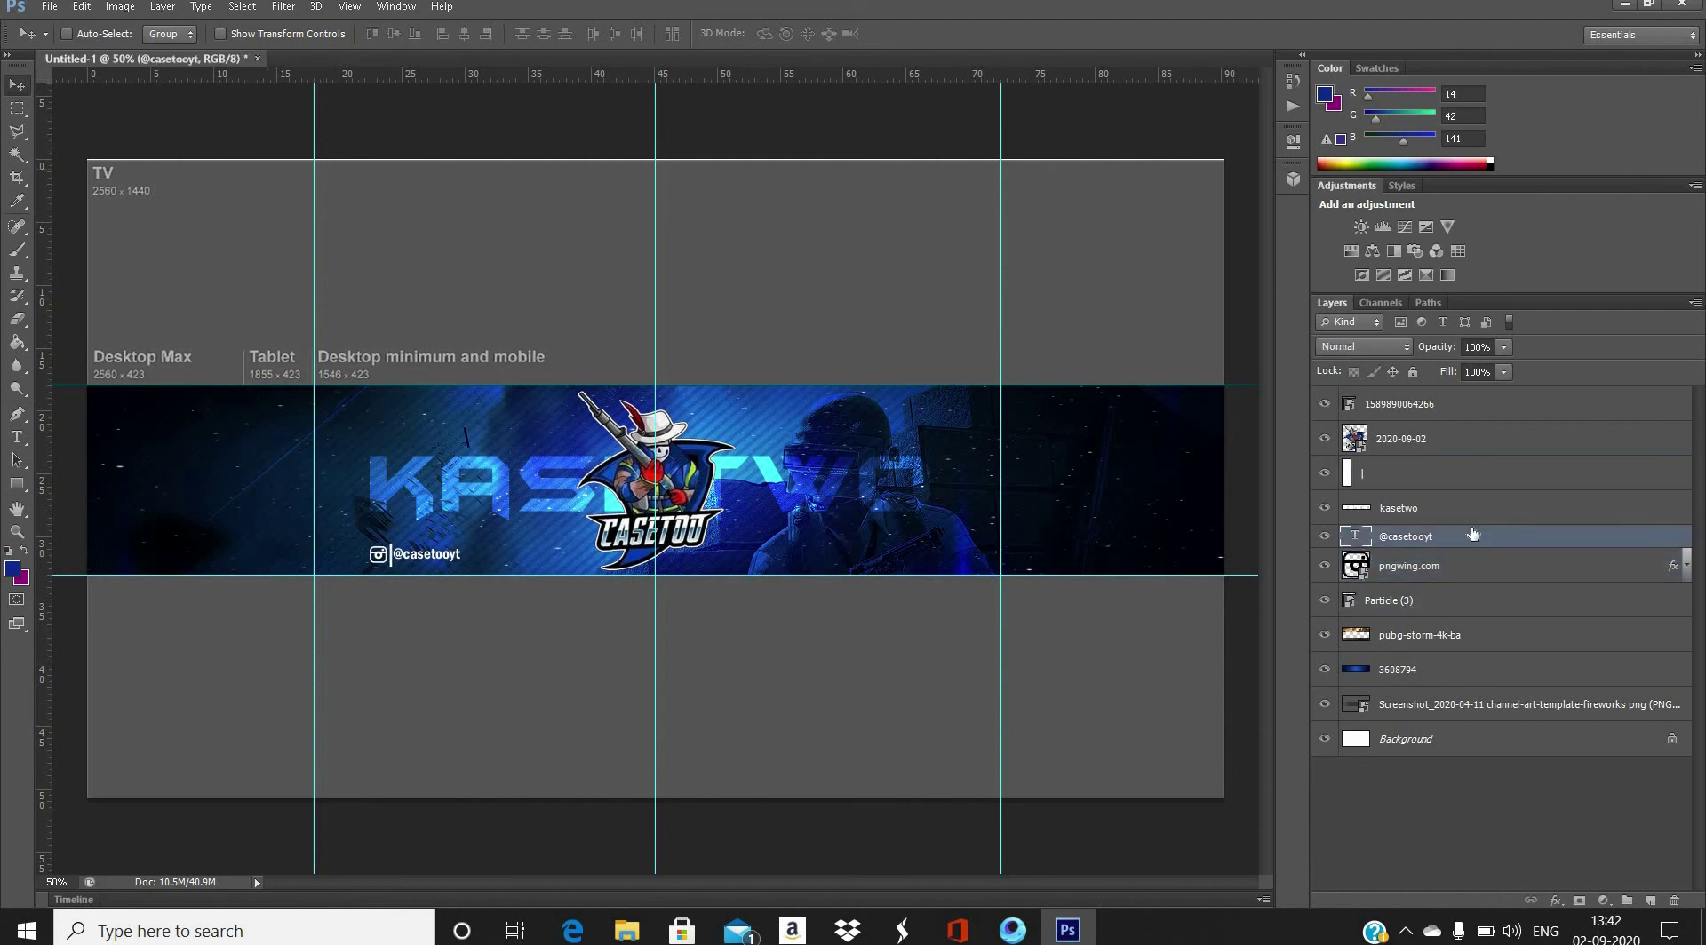
- Place the Untitled-1 banner image and enlarge it to about 114% width and 123% height over the area above the banner
left_click(53, 7)
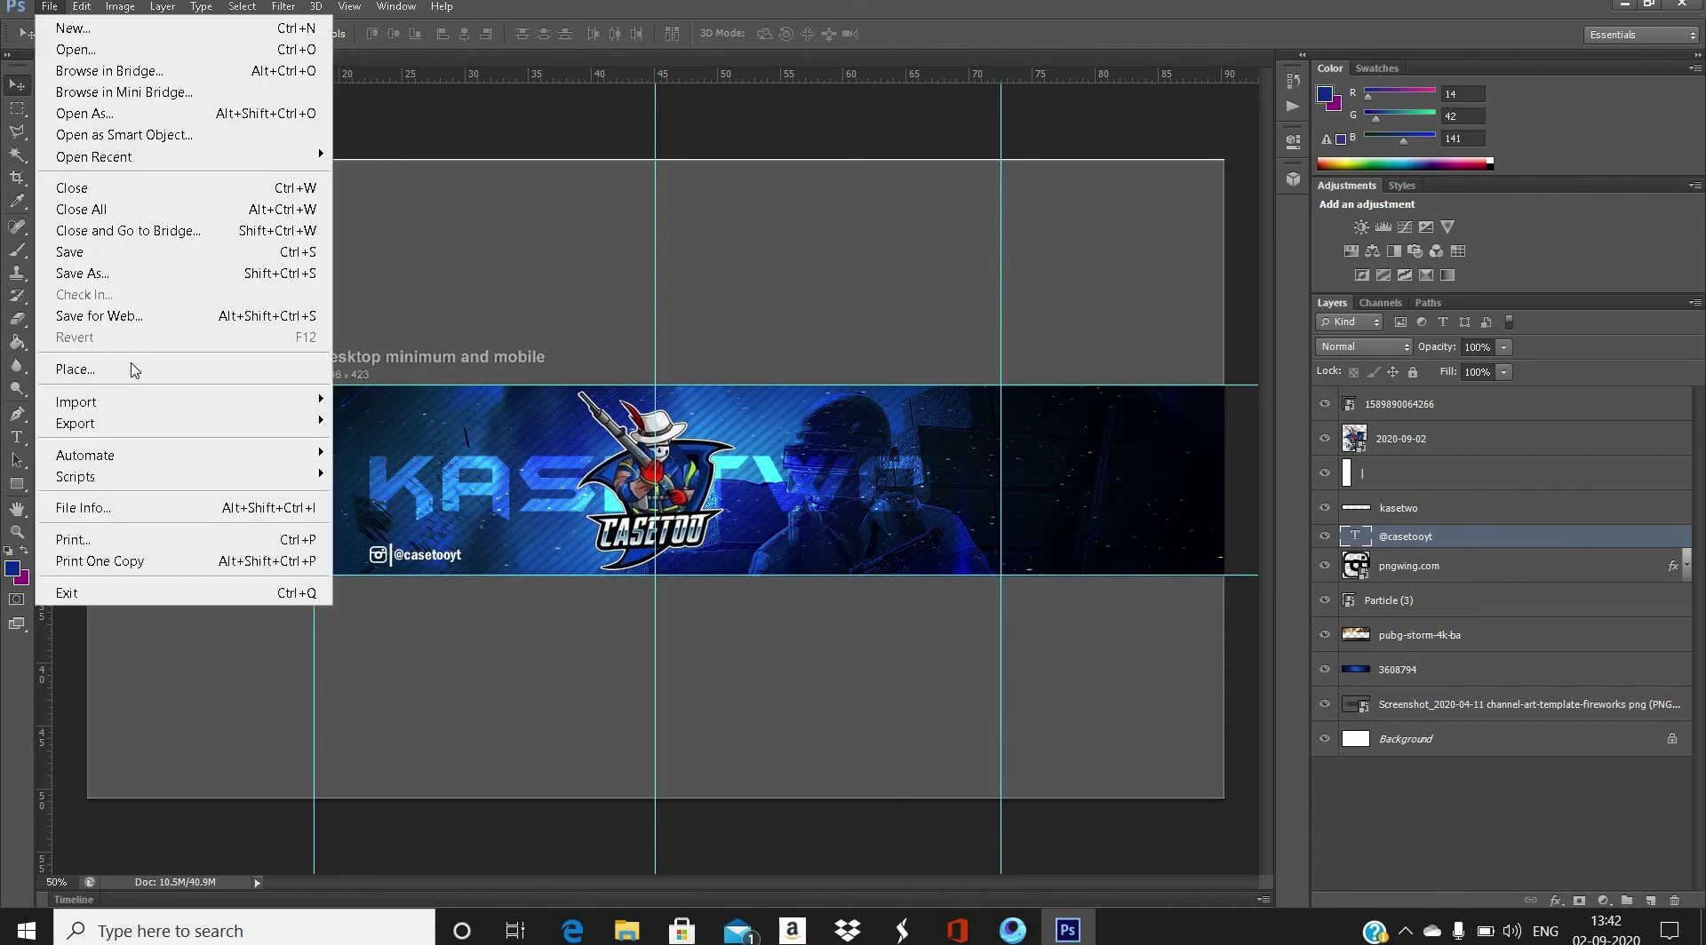
key("Escape")
key("alt+period")
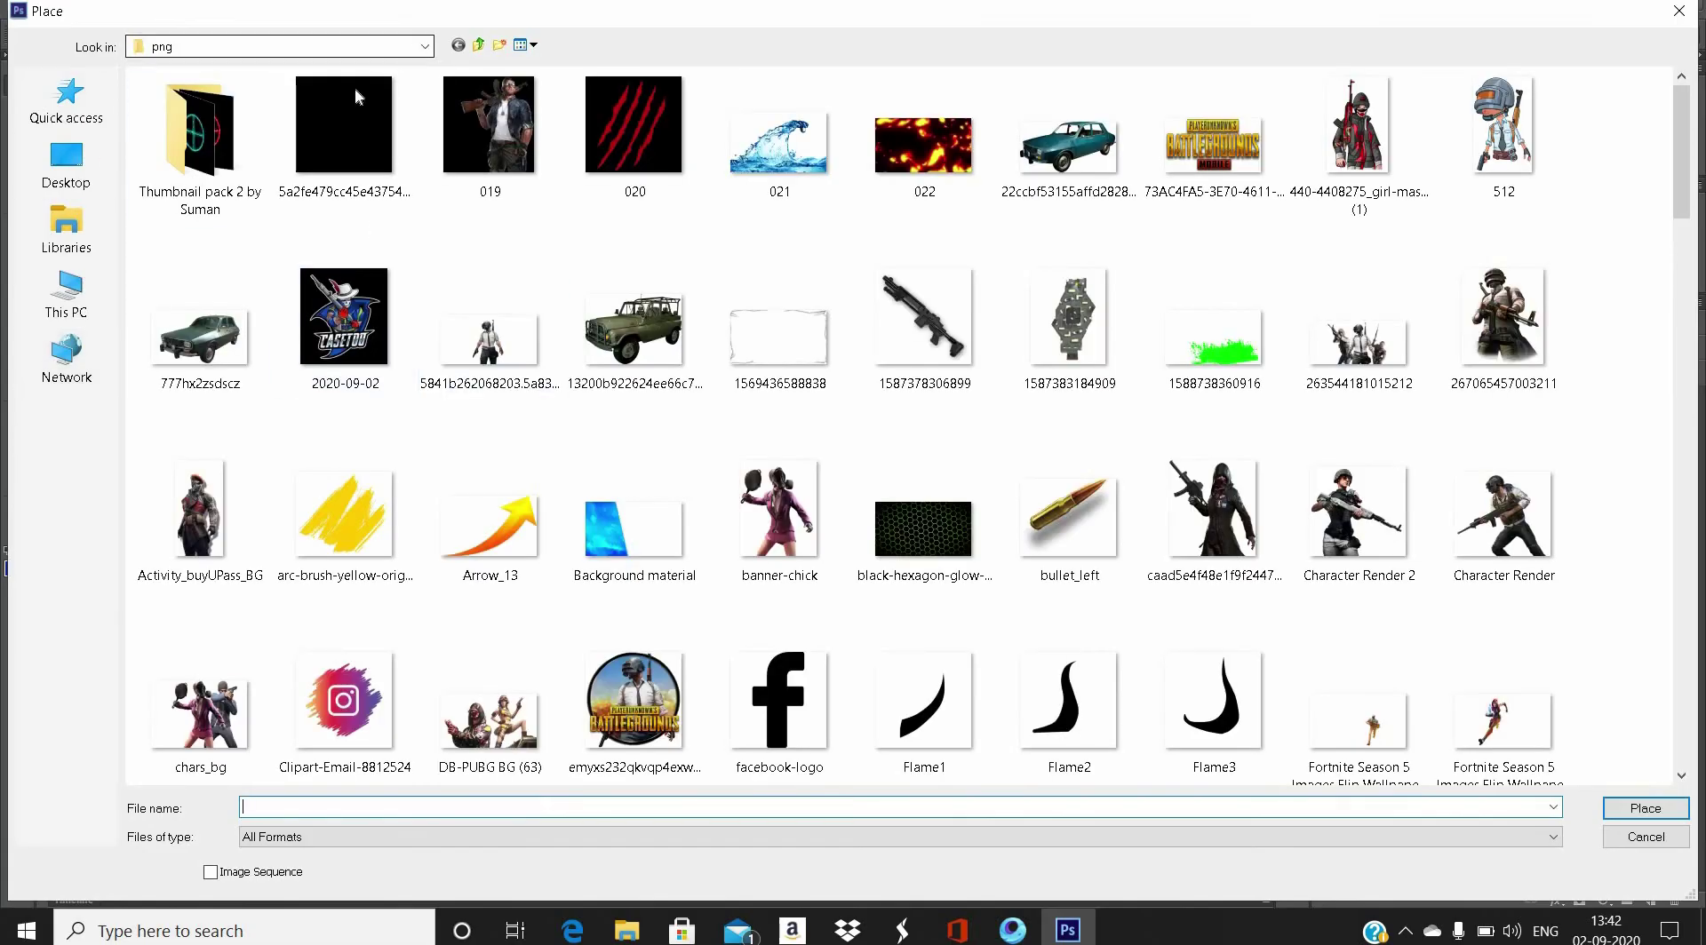
double_click(191, 146)
left_click_drag(782, 290, 792, 268)
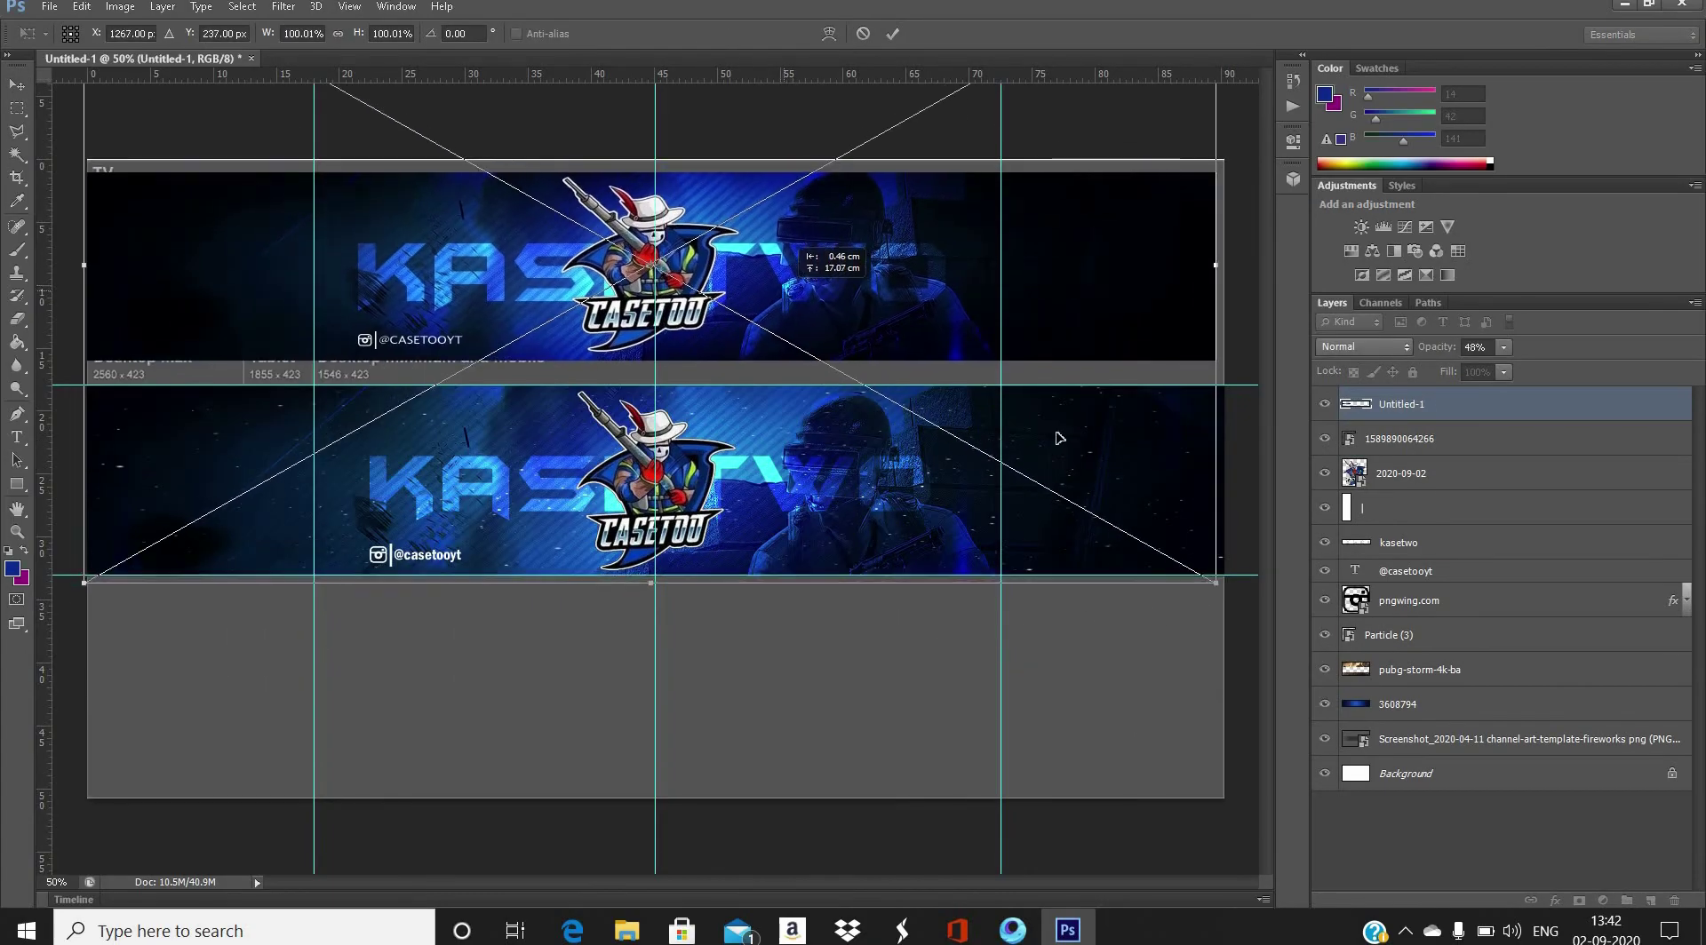
left_click_drag(1270, 635, 1339, 720)
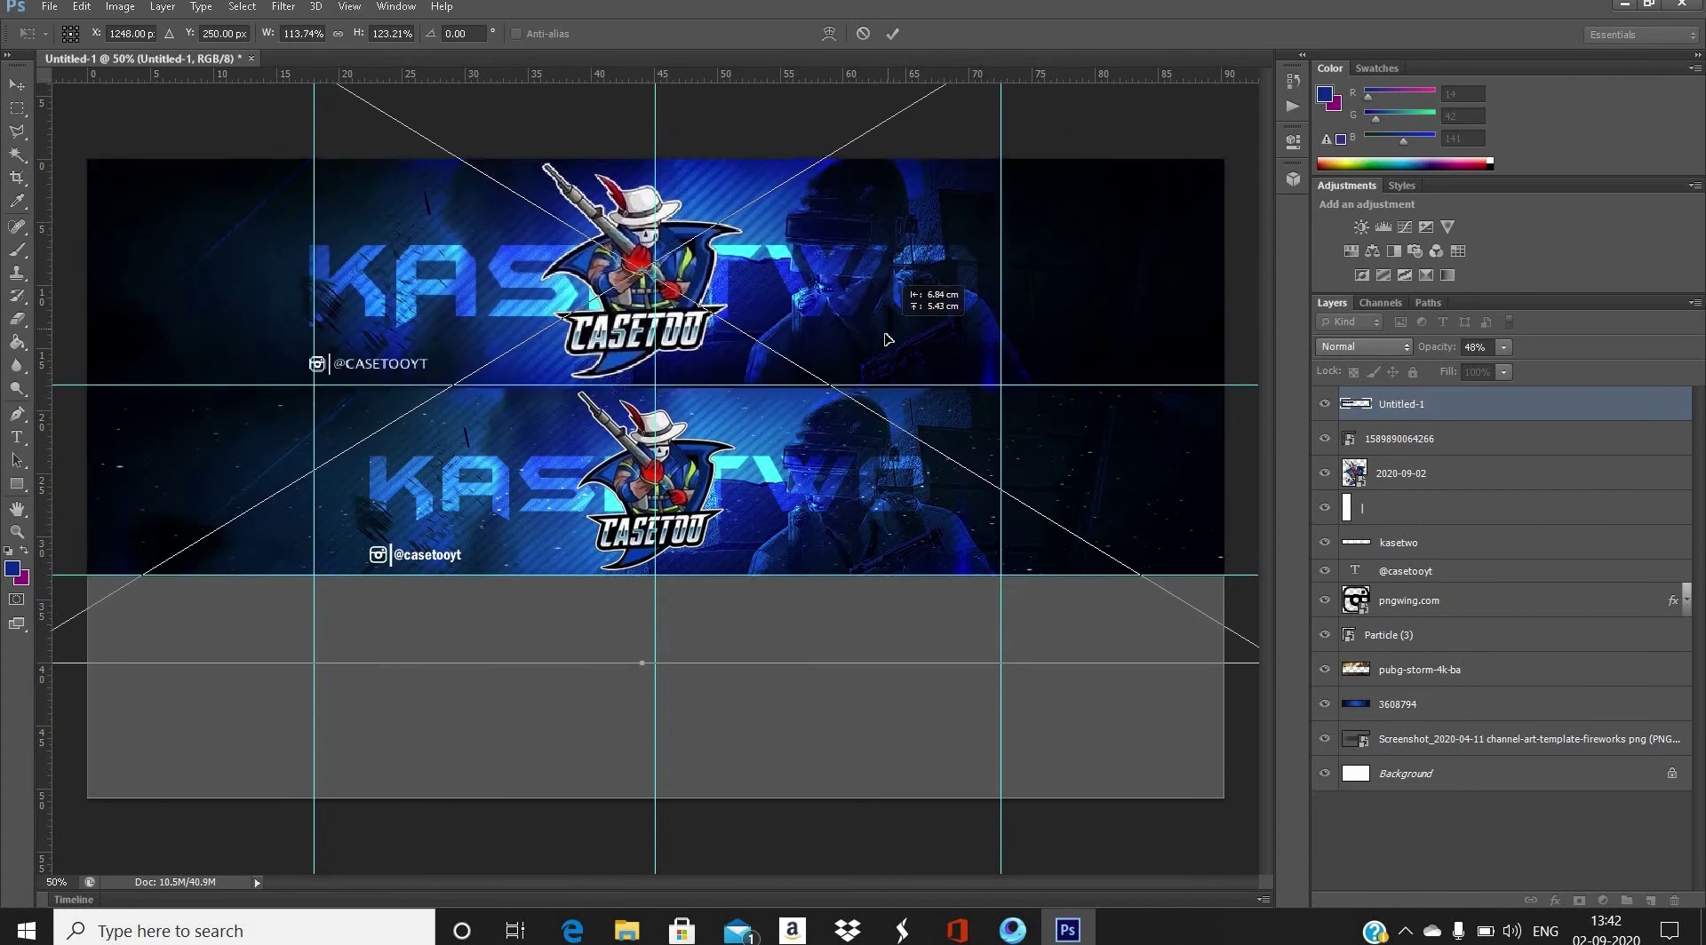
key("Return")
- Send the Untitled-1 layer down the stack to directly below the 3608794 layer
key("ctrl+bracketleft")
key("ctrl+bracketleft")
key("ctrl+bracketleft")
key("ctrl+bracketleft")
key("ctrl+bracketleft")
key("ctrl+bracketleft")
key("ctrl+bracketleft")
key("ctrl+bracketleft")
key("ctrl+bracketleft")
key("ctrl+bracketleft")
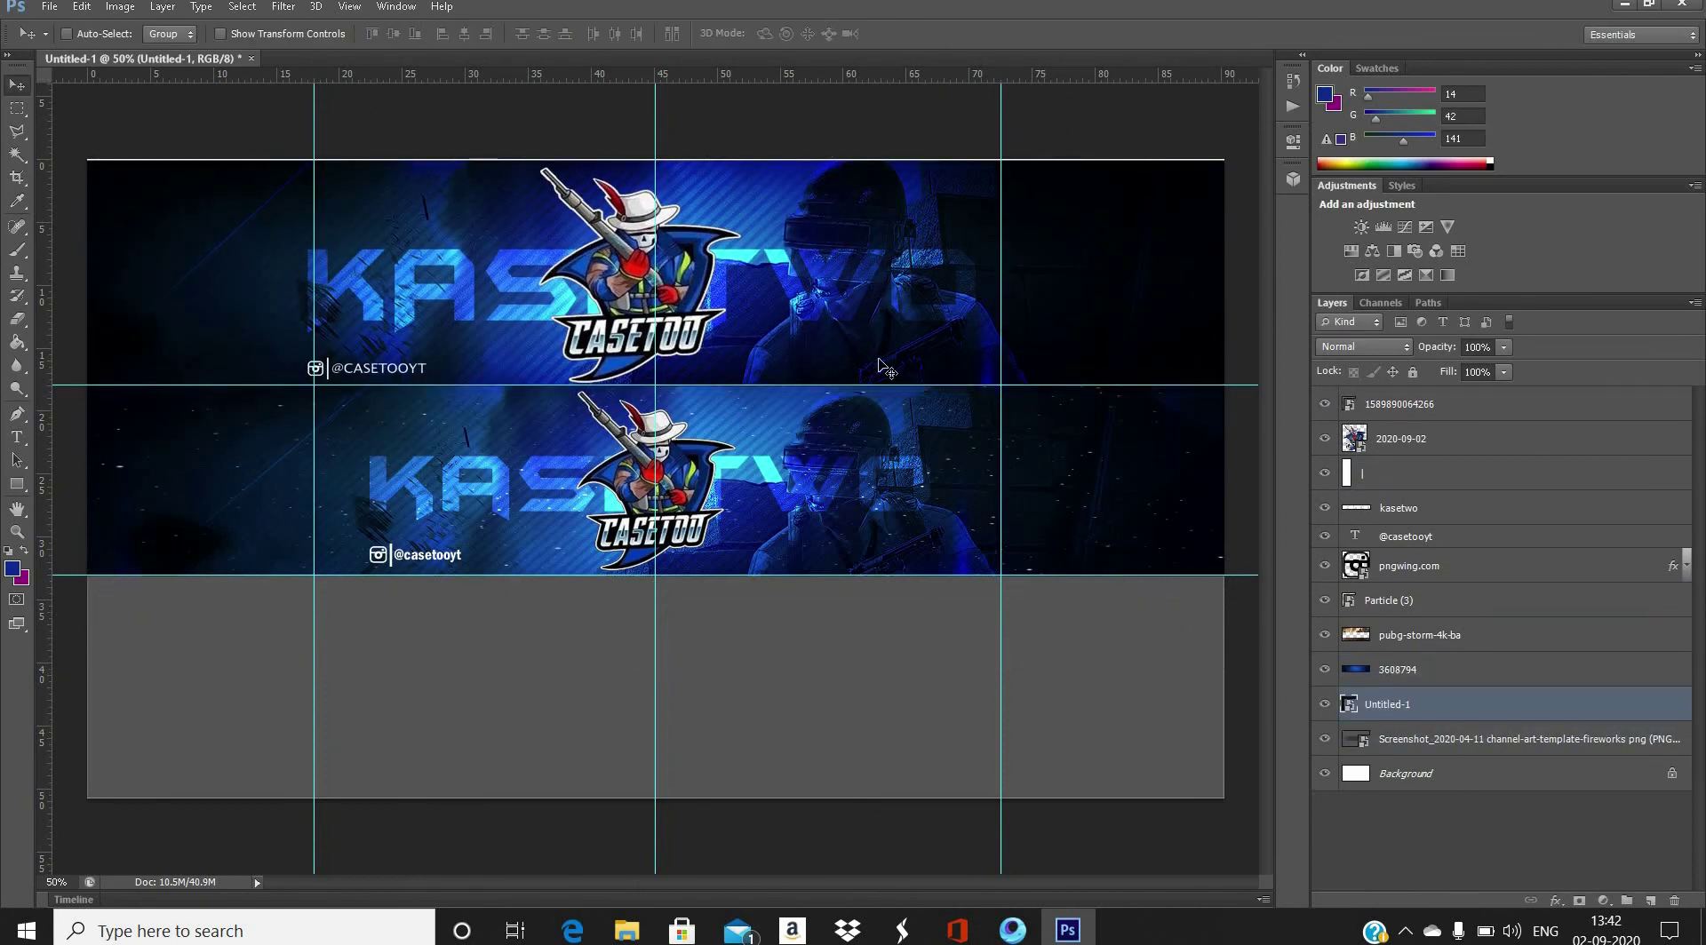
- Apply a horizontal Motion Blur filter to the Untitled-1 layer
left_click(283, 7)
mouse_move(302, 143)
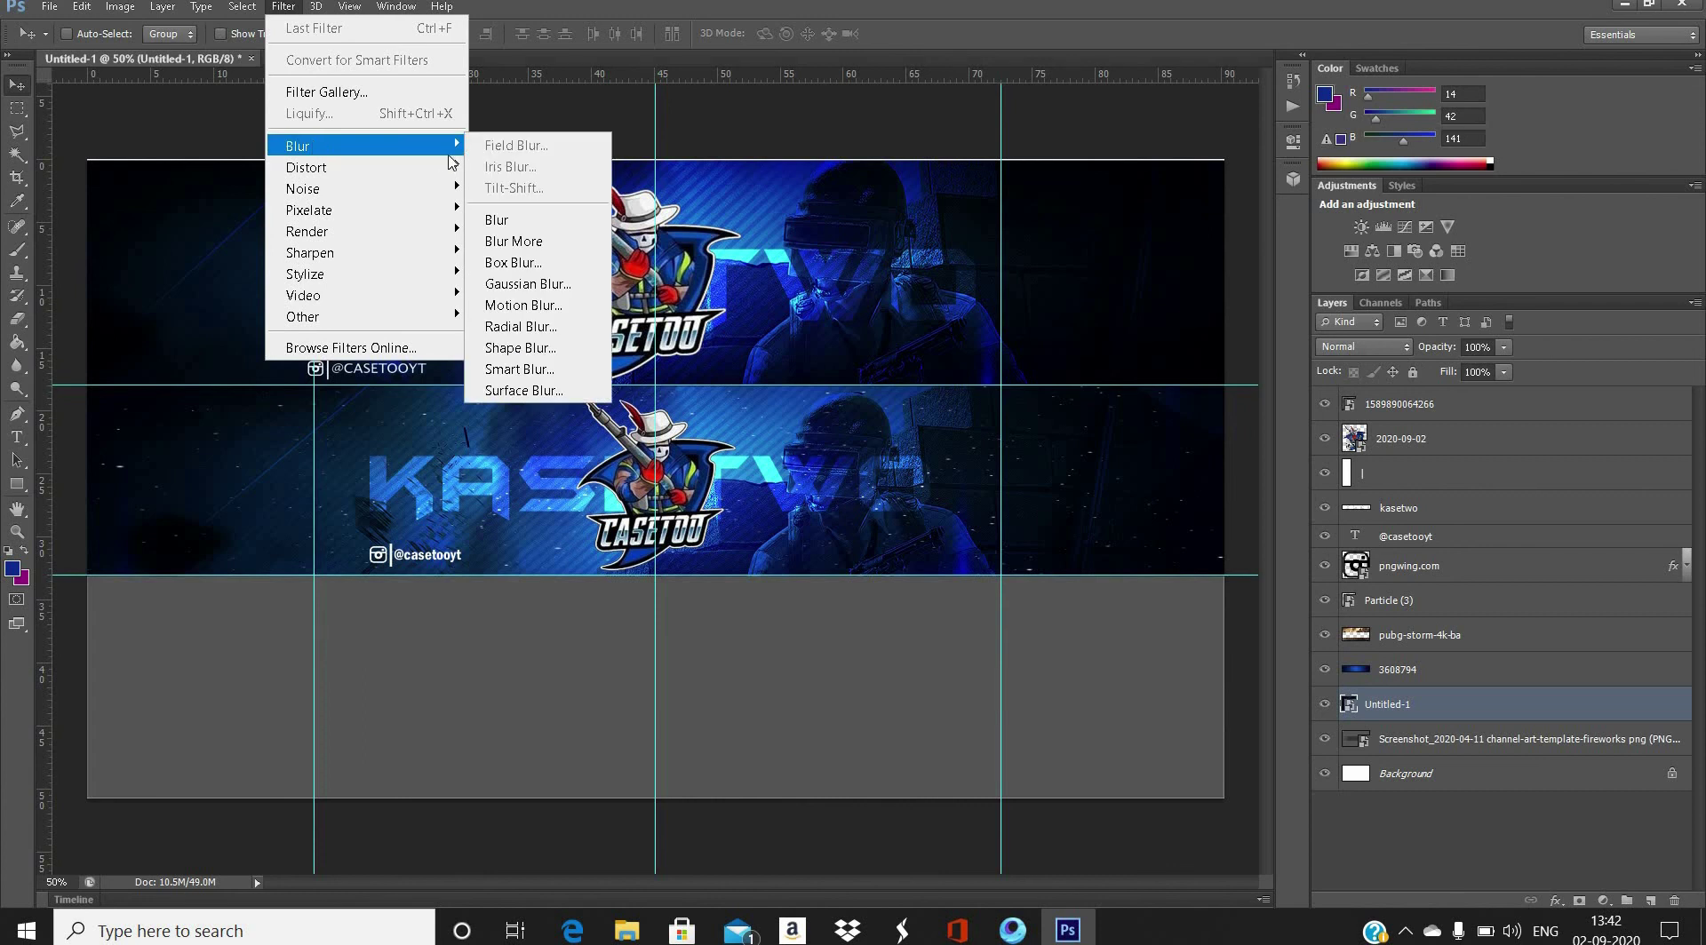
left_click(524, 306)
left_click(1226, 181)
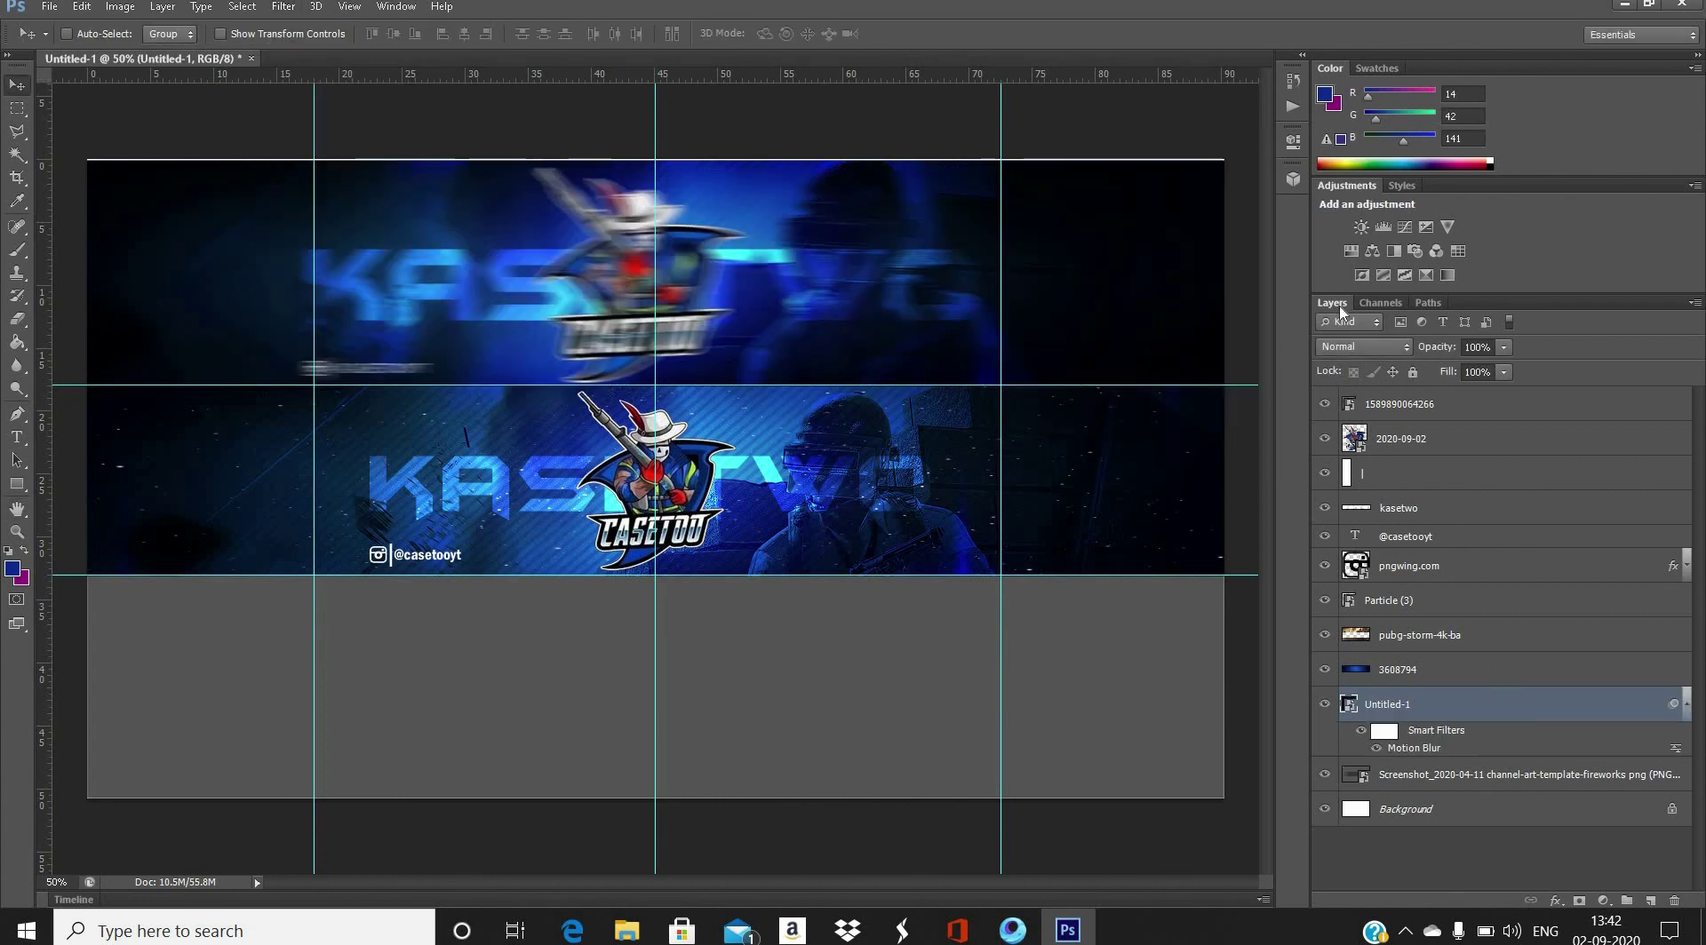
- Duplicate the blurred Untitled-1 layer as Untitled-1 copy and move the copy to fill the area below the banner
right_click(1475, 704)
left_click(1244, 239)
left_click(1013, 266)
left_click_drag(819, 302, 841, 725)
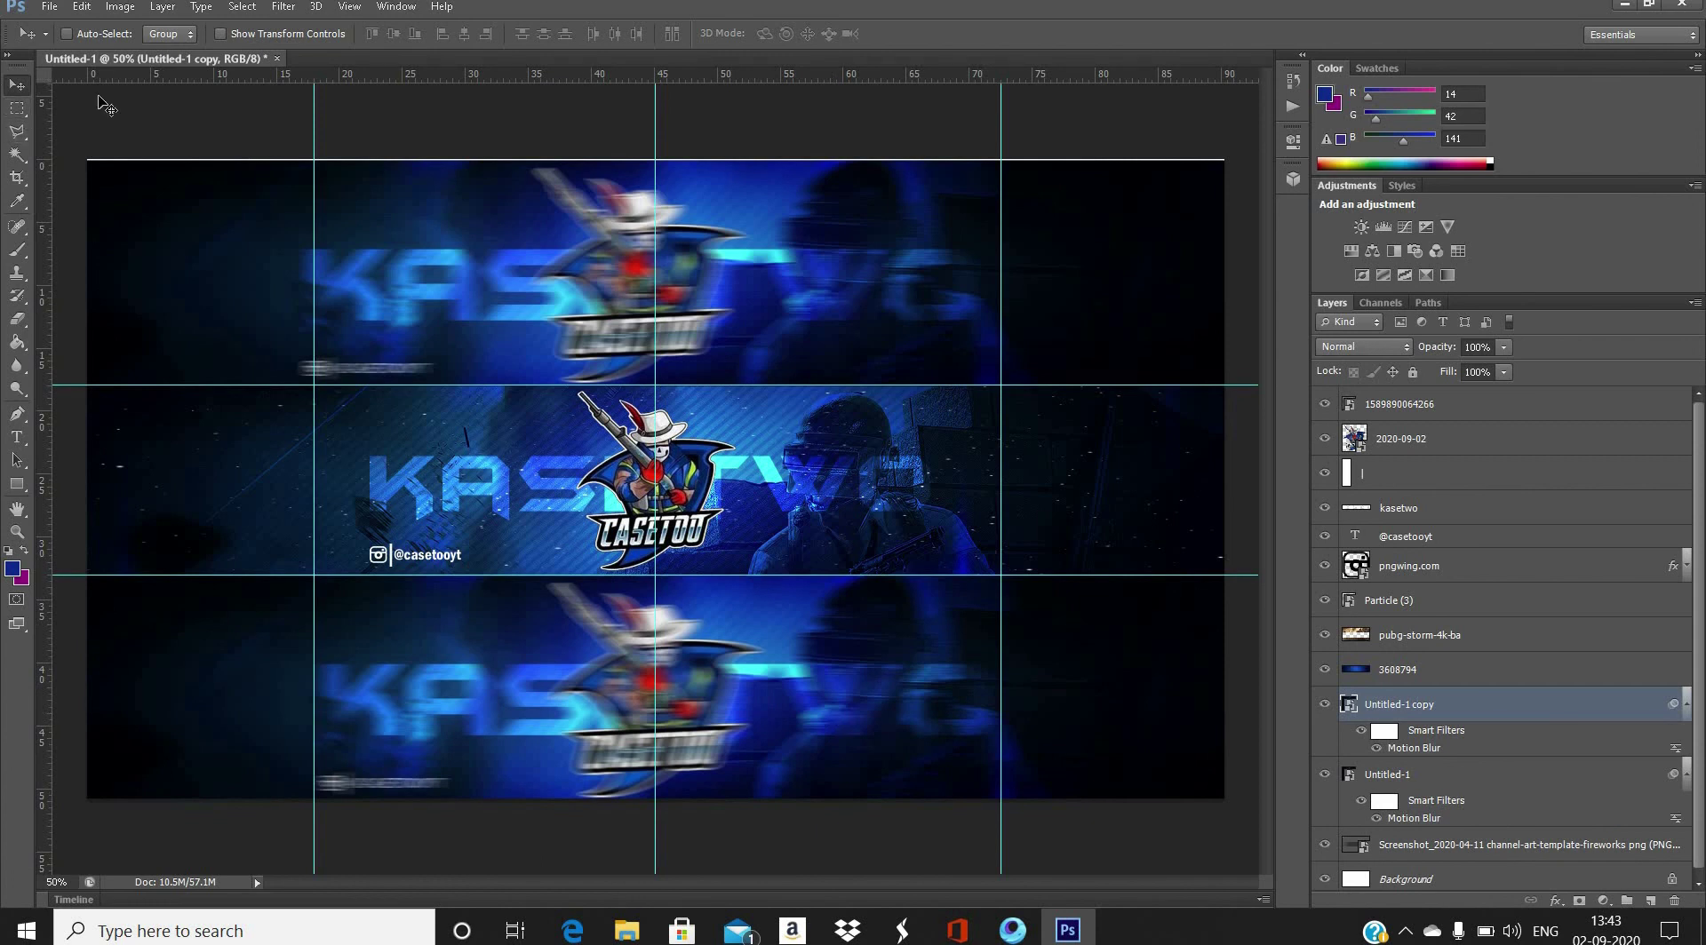
- Place the New Project(6) copyright graphic from the MONSTER DESIGNZZ folder onto the banner canvas
left_click(49, 6)
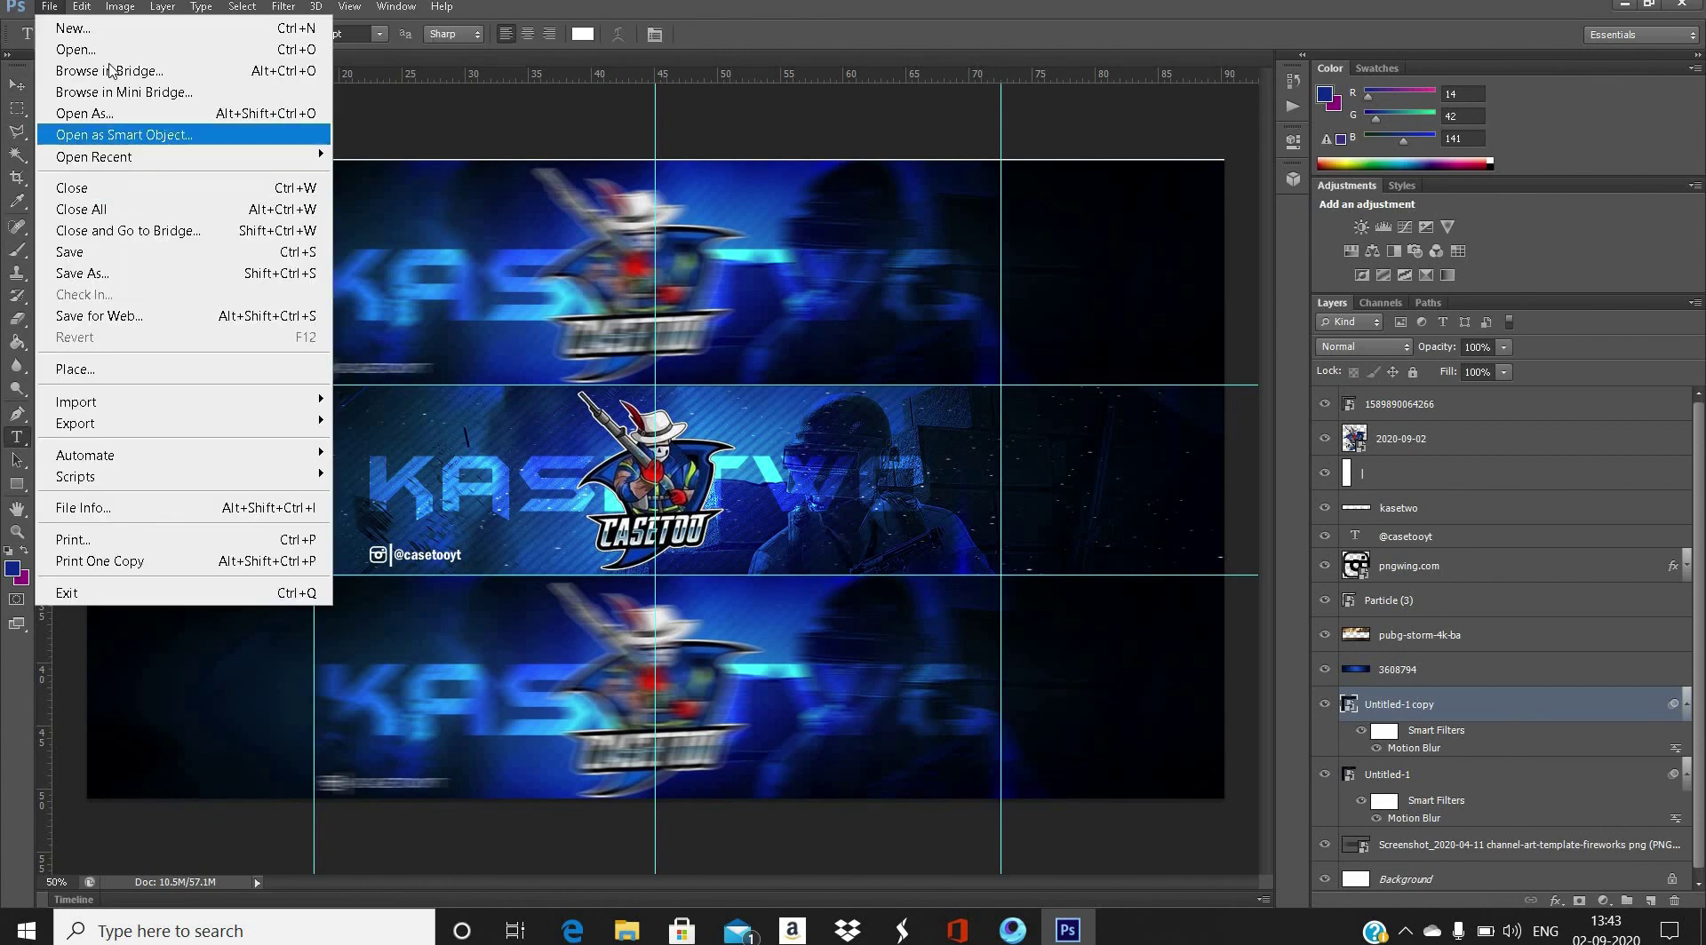
left_click(80, 360)
scroll(924, 413, "down", 3)
double_click(1533, 502)
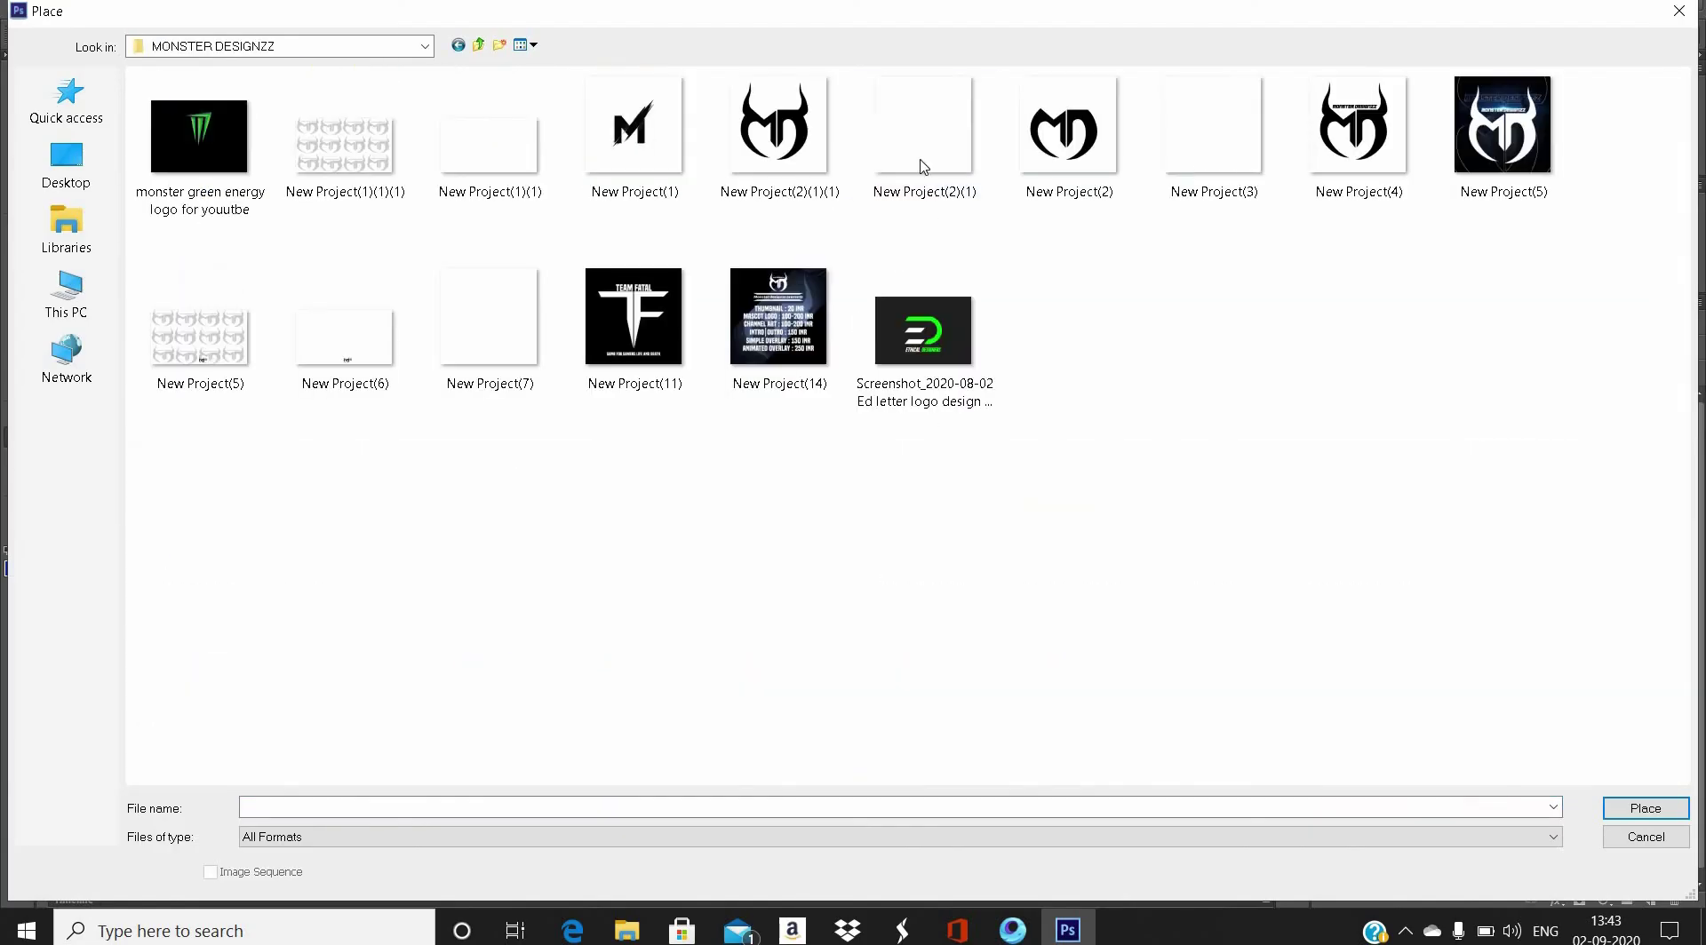
left_click(1213, 133)
left_click(338, 317)
double_click(337, 317)
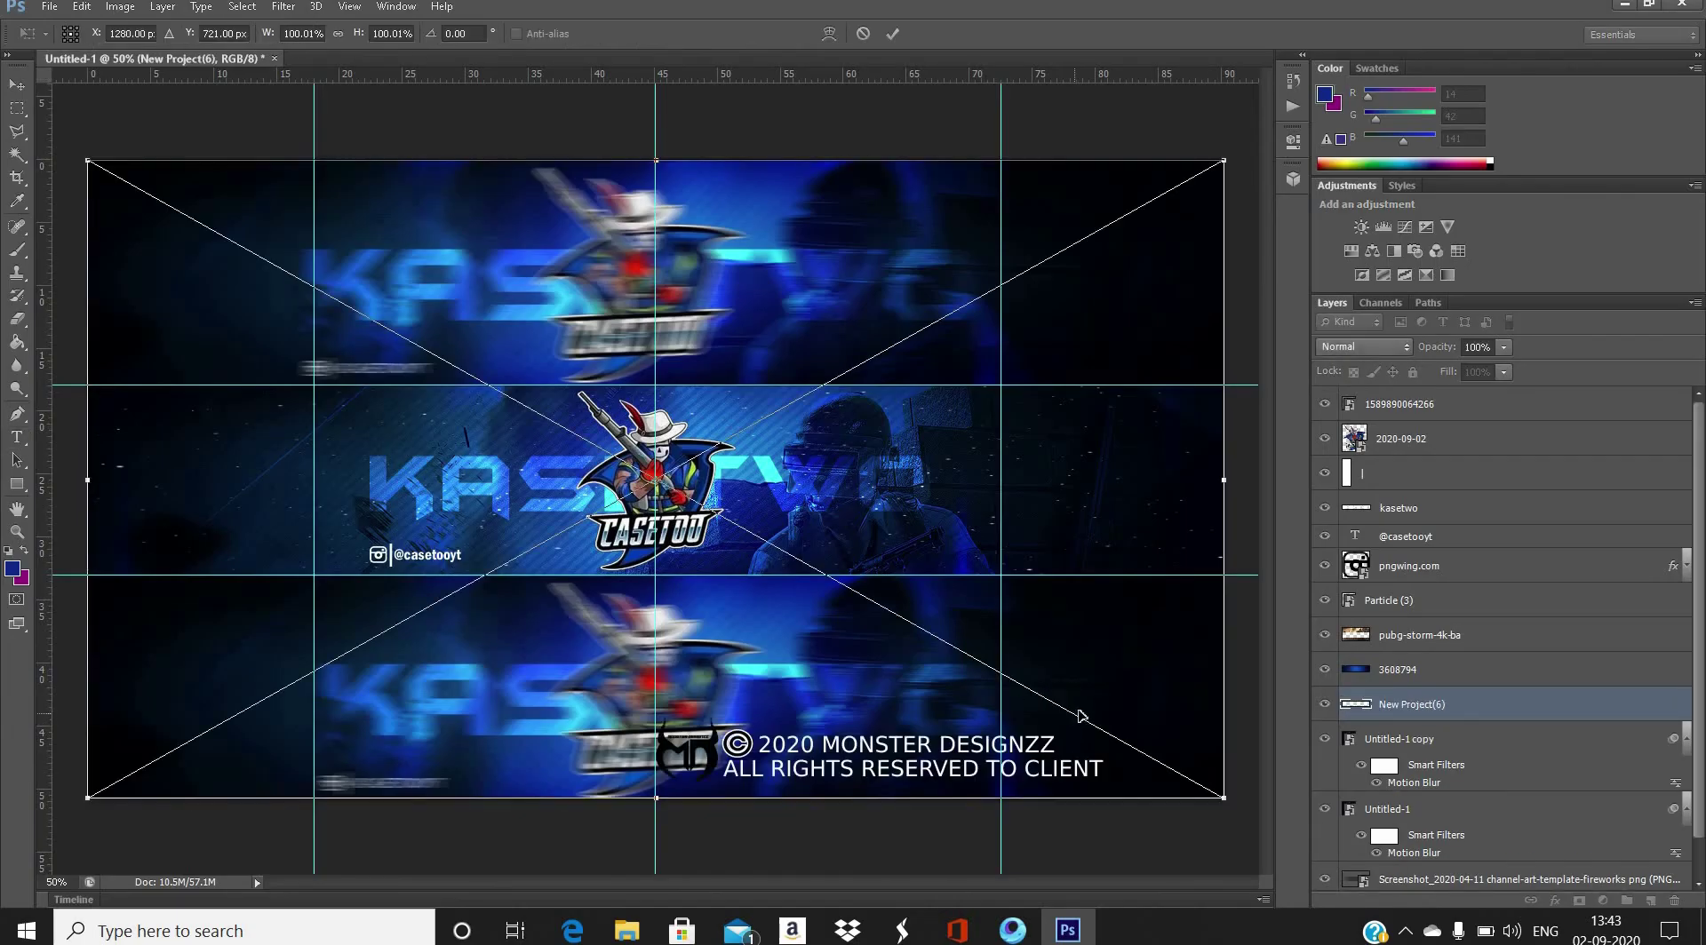